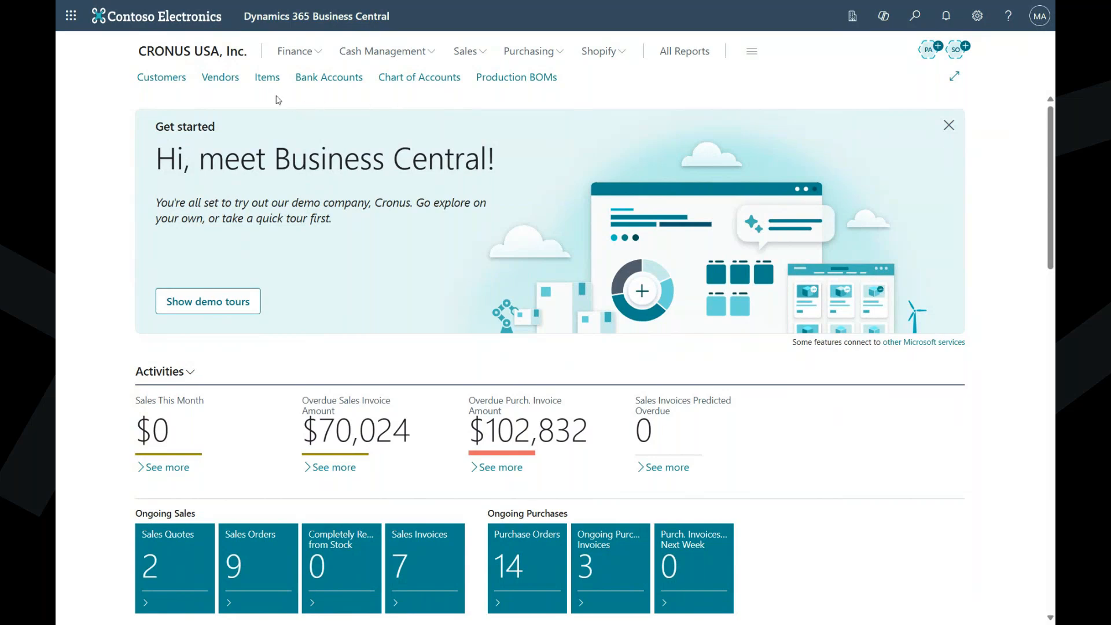
# - Open the item card of SP-SCM1004 AutoDrip from the Production Items view of the item list
pyautogui.click(265, 81)
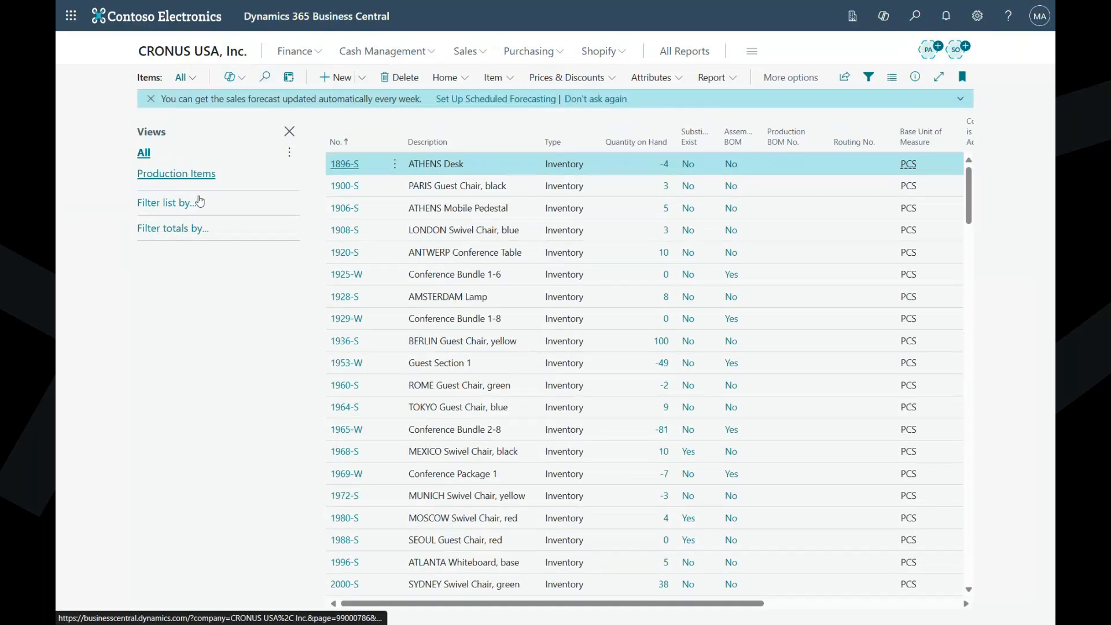
pyautogui.click(170, 174)
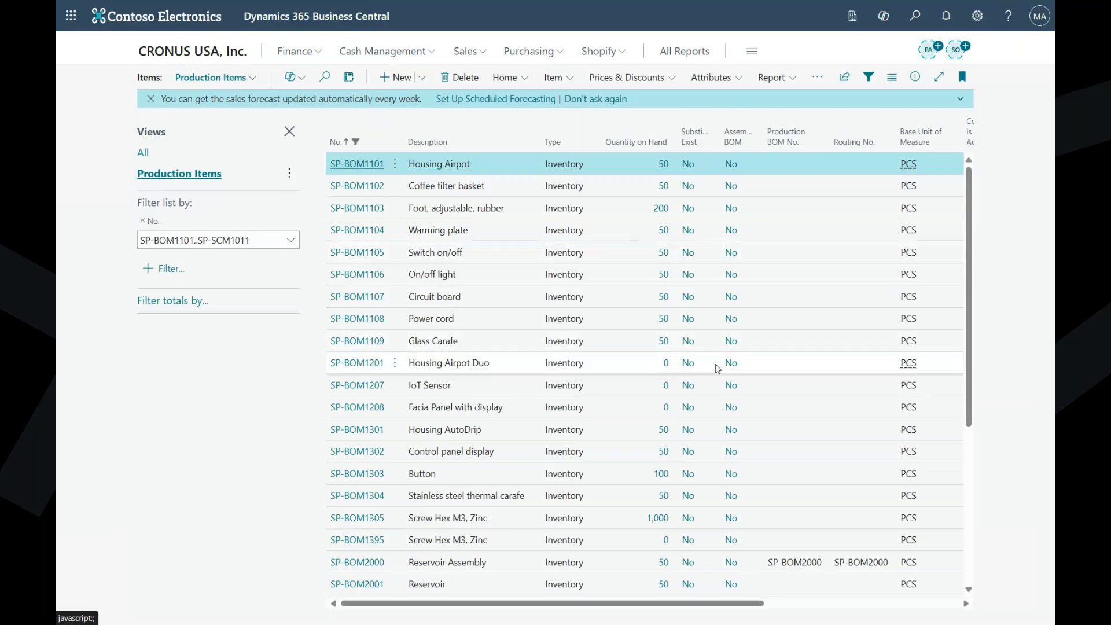
pyautogui.scroll(-5, 593, 368)
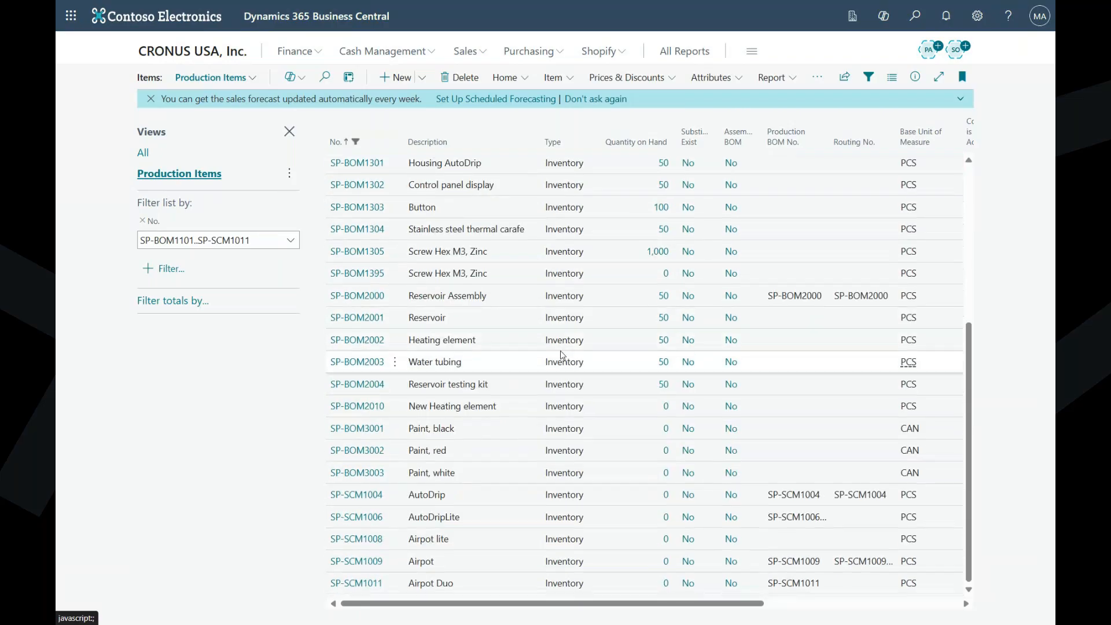
pyautogui.click(366, 498)
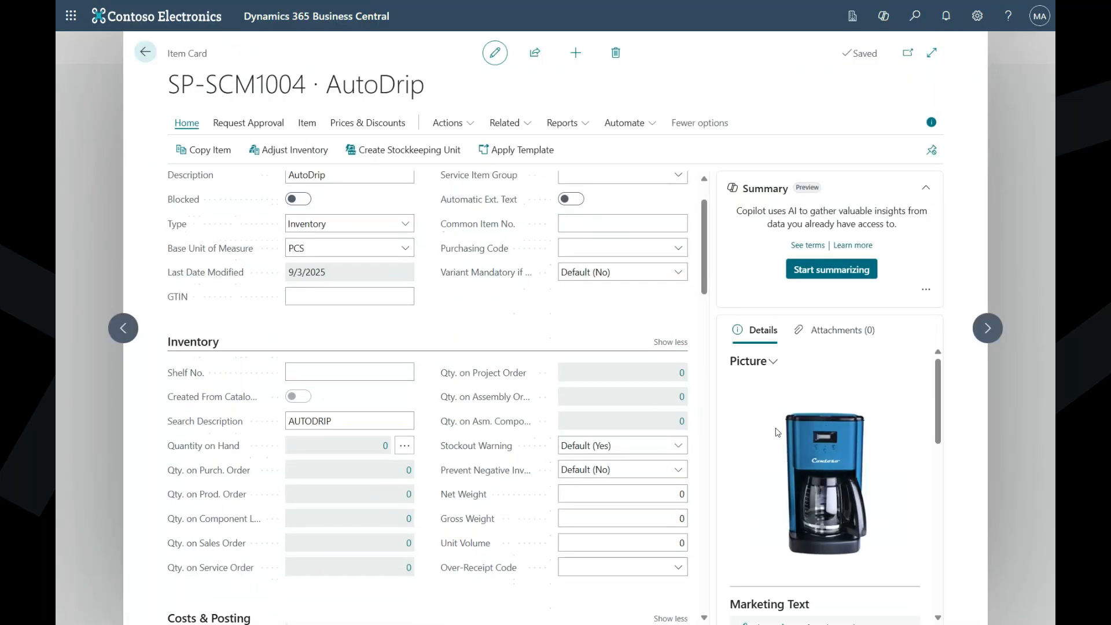
# - Examine the AutoDrip item card through its replenishment and production settings, and return to the item list
pyautogui.scroll(-2, 827, 430)
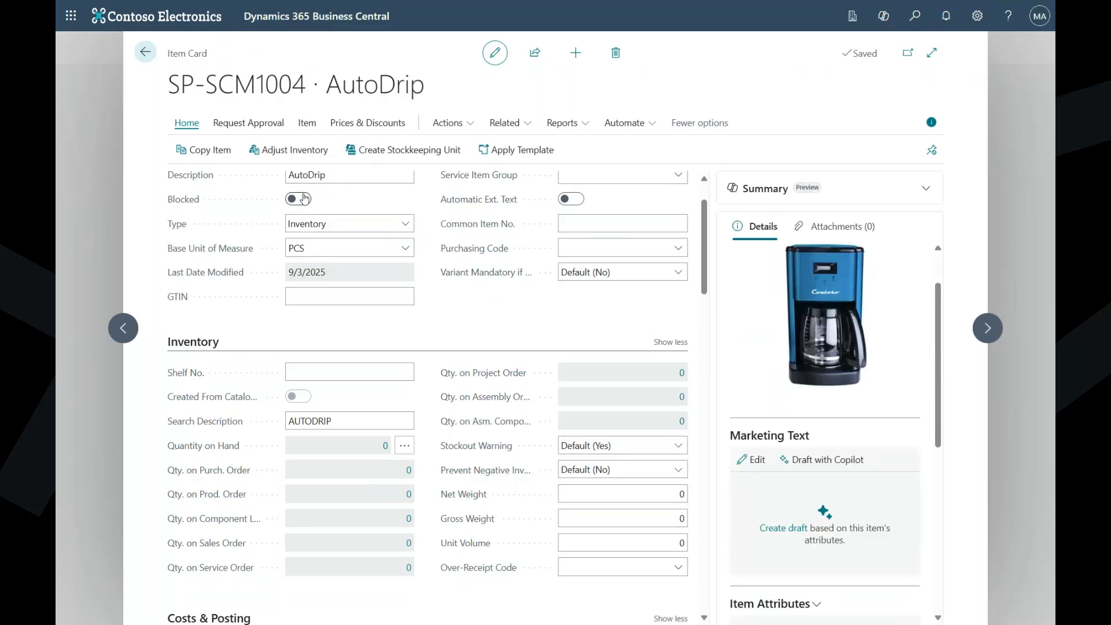
pyautogui.scroll(-10, 433, 344)
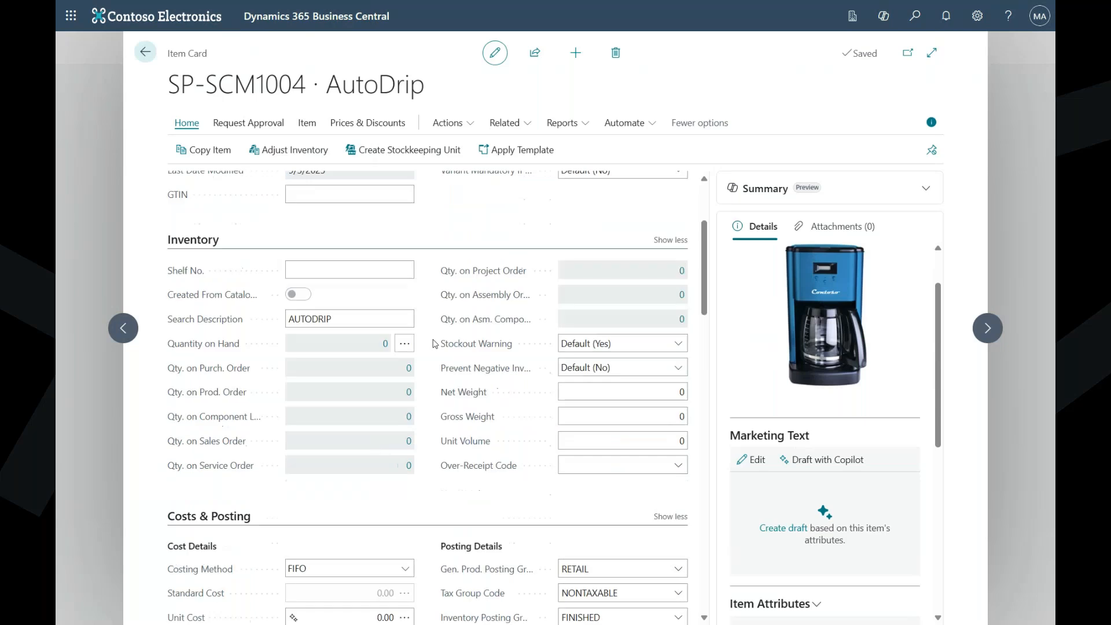
pyautogui.scroll(-3, 435, 343)
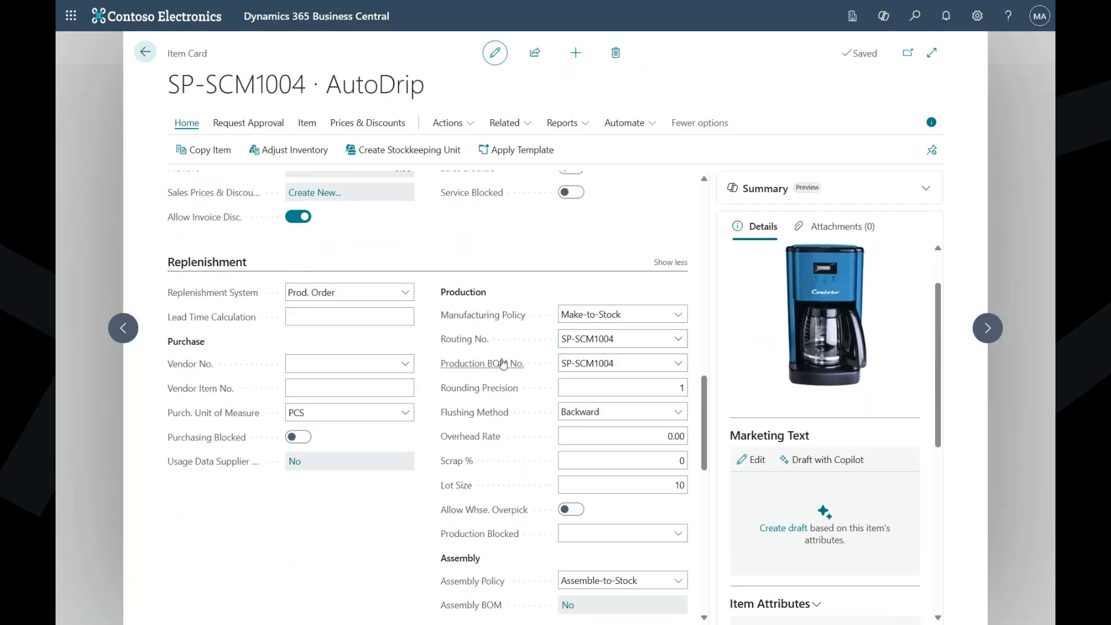
pyautogui.click(145, 51)
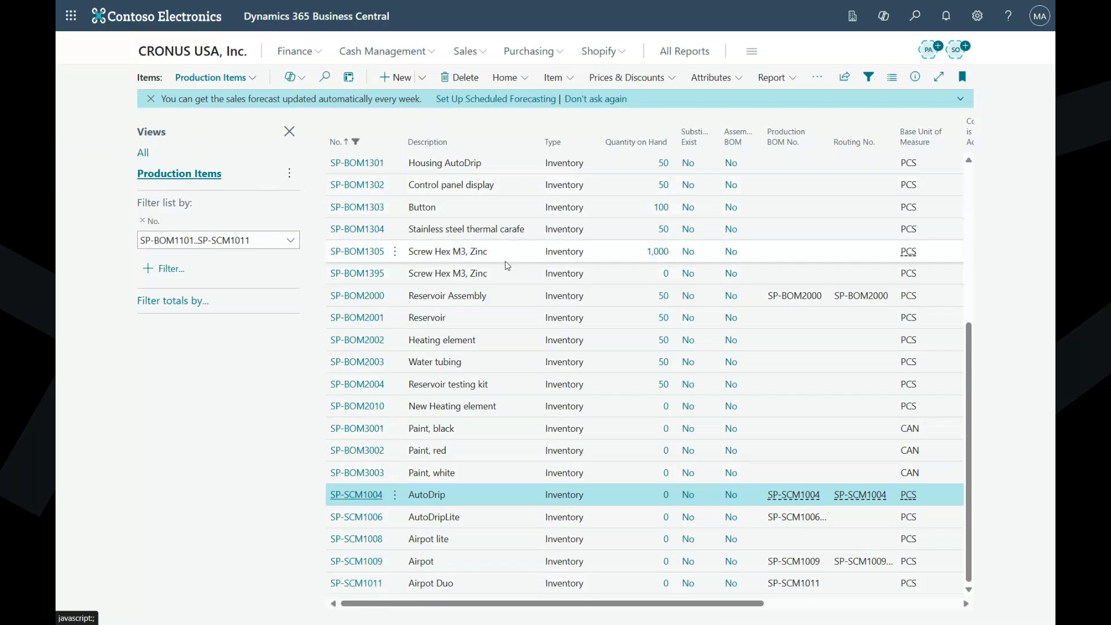
# - Look over the production items and open the Airpot production BOM SP-SCM1009 from the Production BOMs list
pyautogui.scroll(3, 440, 283)
pyautogui.scroll(1, 440, 284)
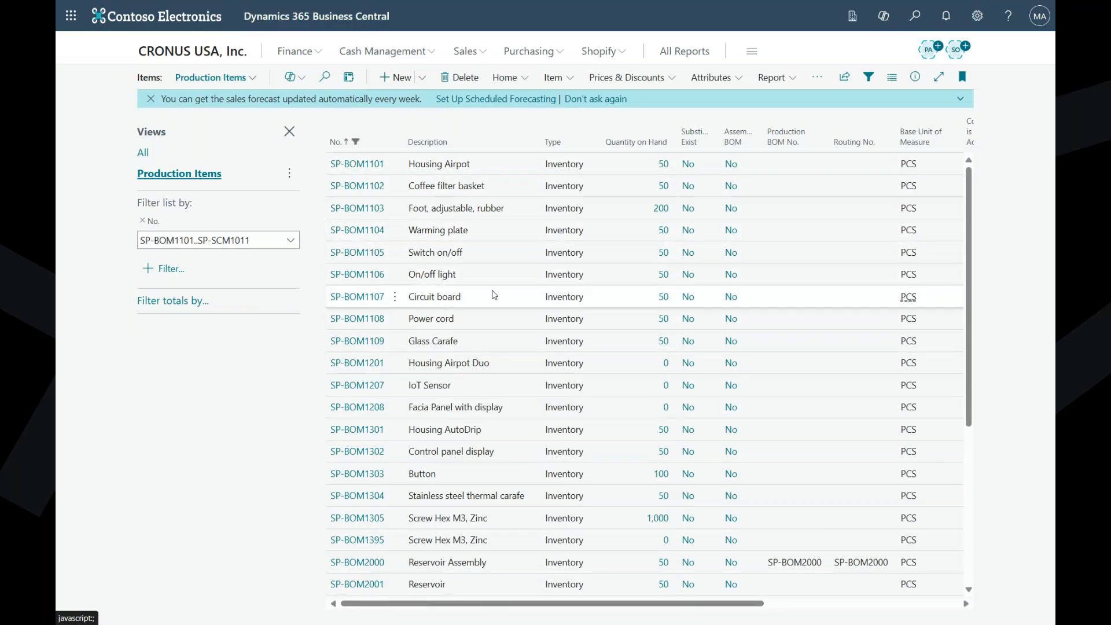
pyautogui.click(215, 58)
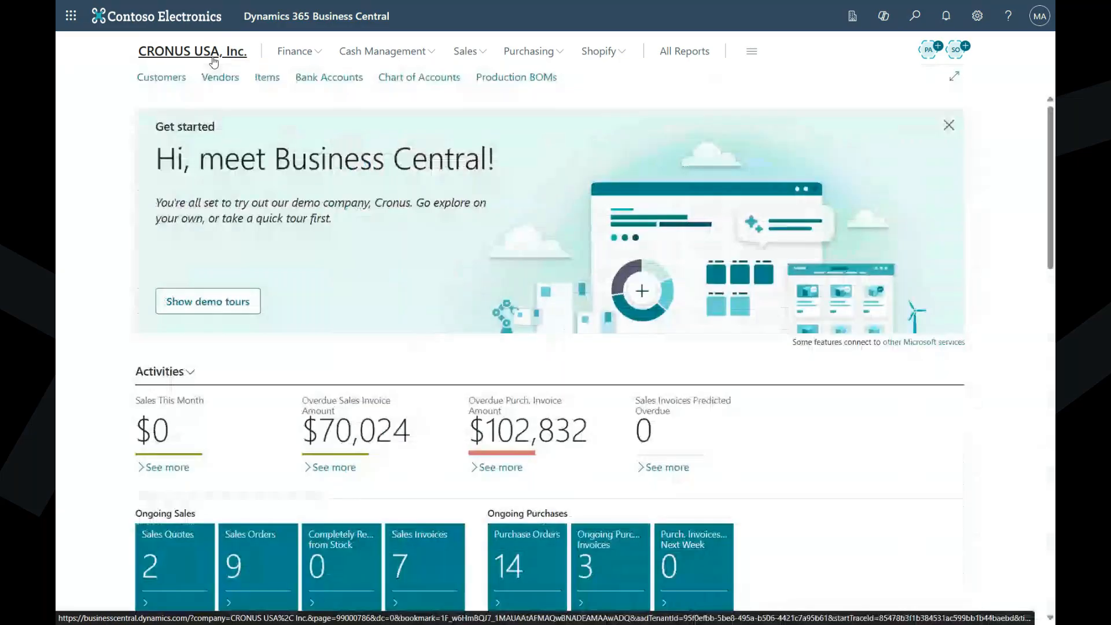
pyautogui.click(533, 81)
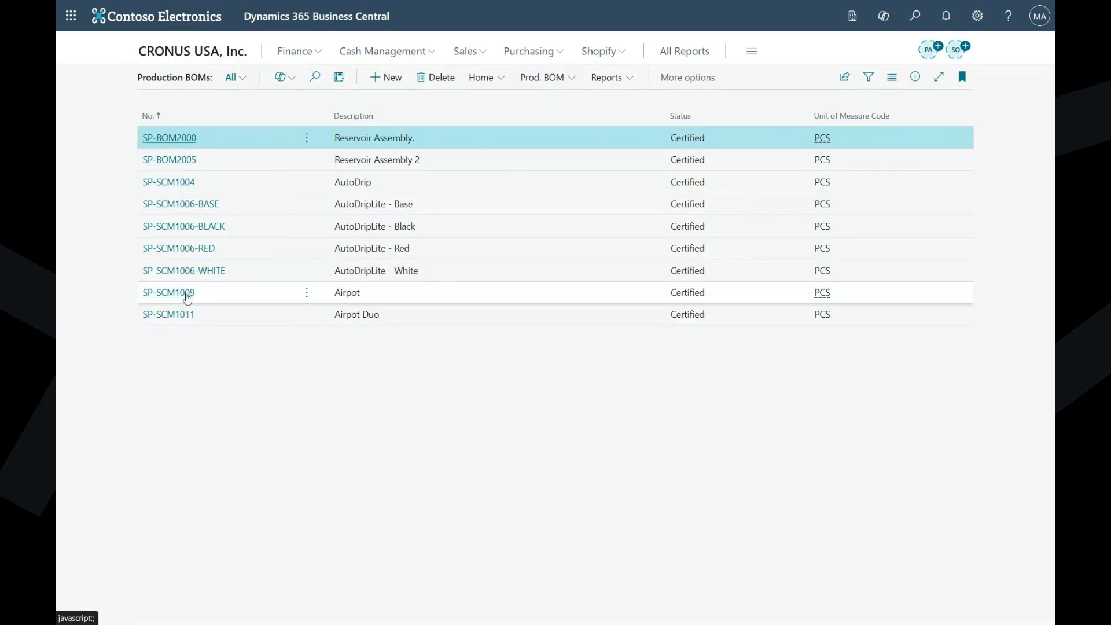
pyautogui.click(189, 298)
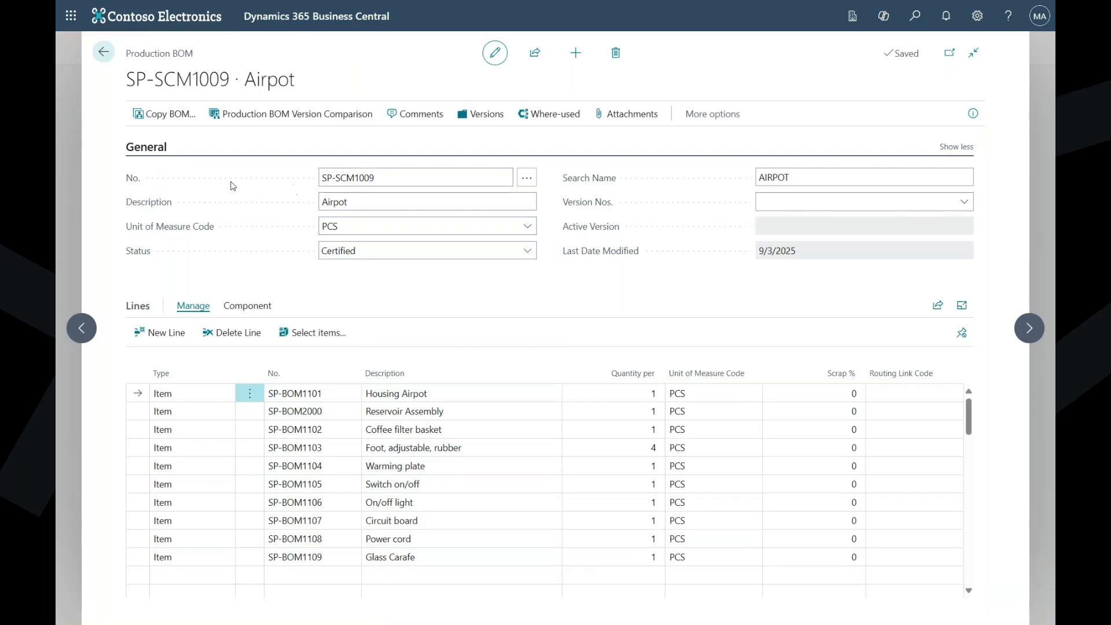
# - Leave the Airpot BOM and open the Reservoir Assembly production BOM SP-BOM2000 to examine its component lines
pyautogui.click(104, 54)
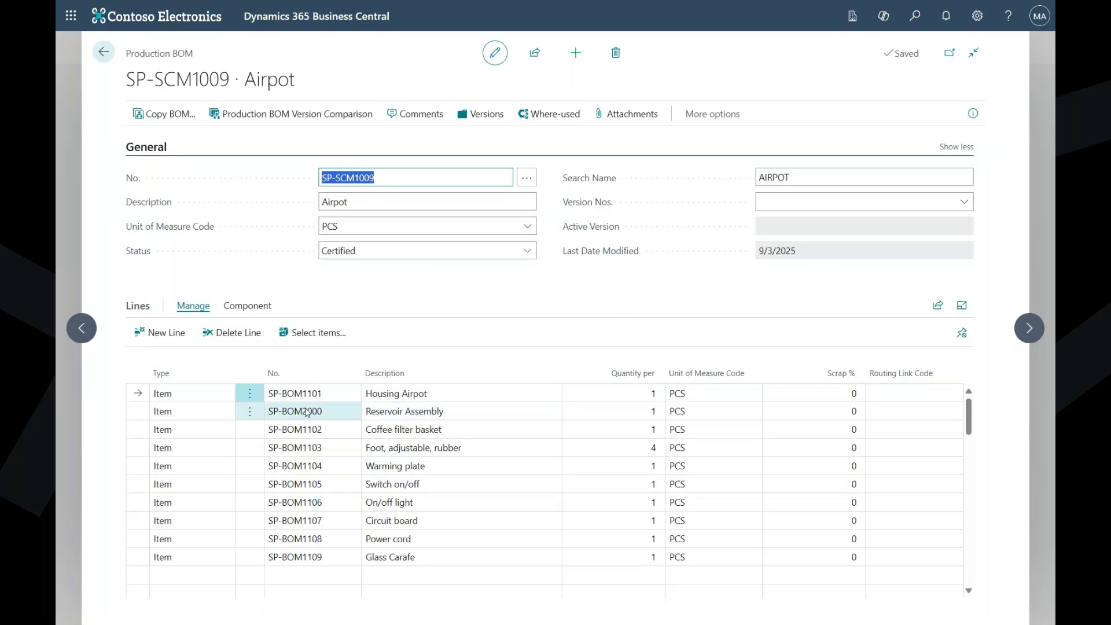
pyautogui.click(104, 52)
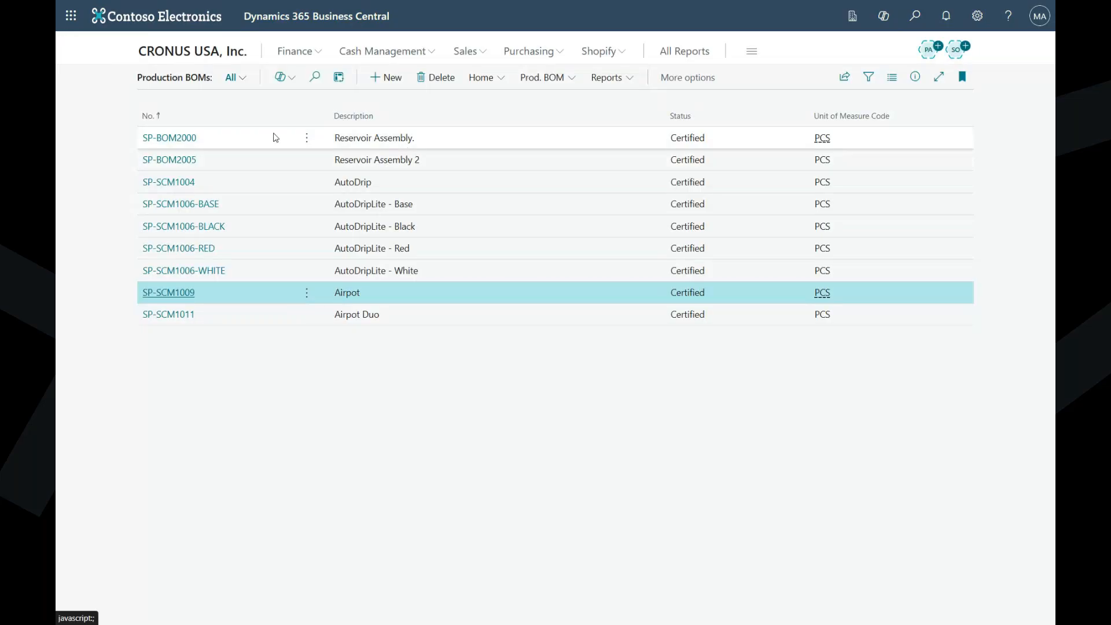
pyautogui.click(175, 145)
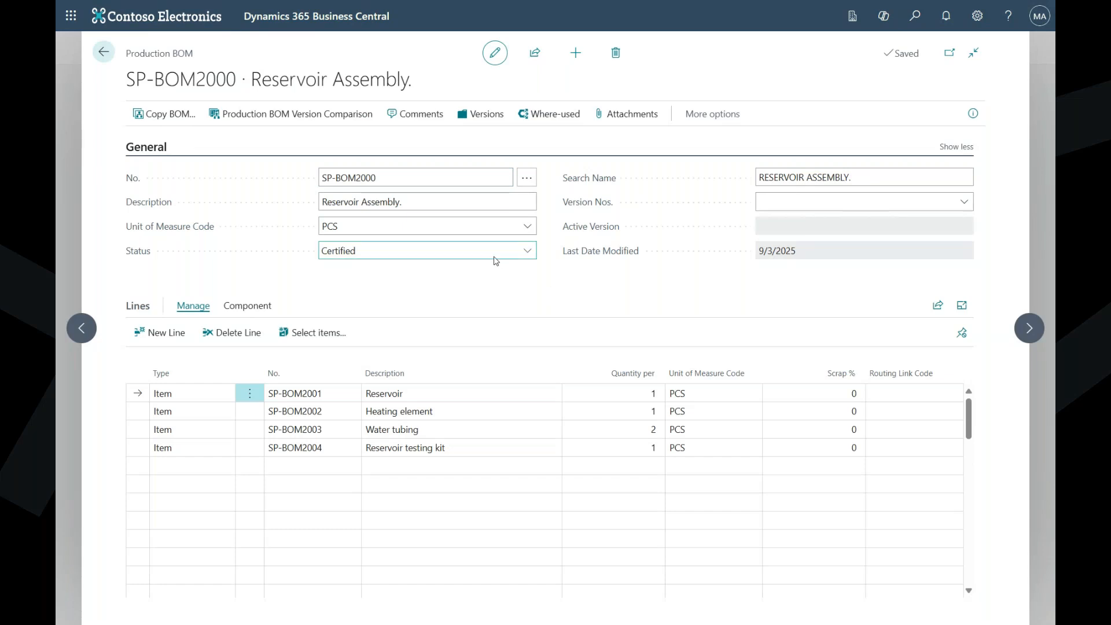
pyautogui.click(166, 407)
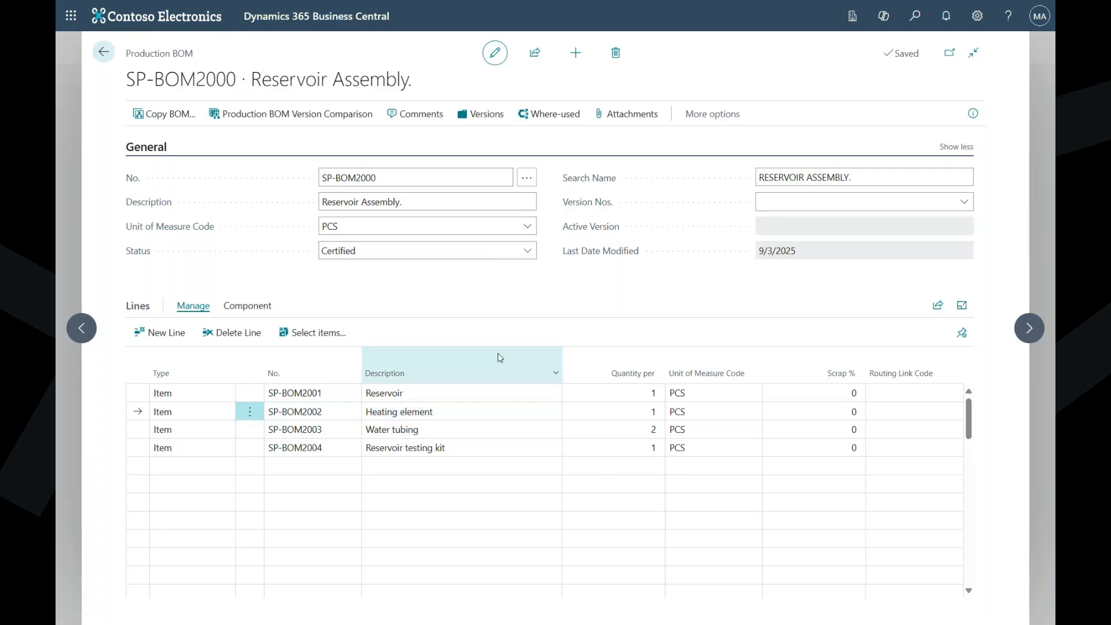
# - Check the version list of the Reservoir Assembly production BOM and close it again
pyautogui.click(490, 127)
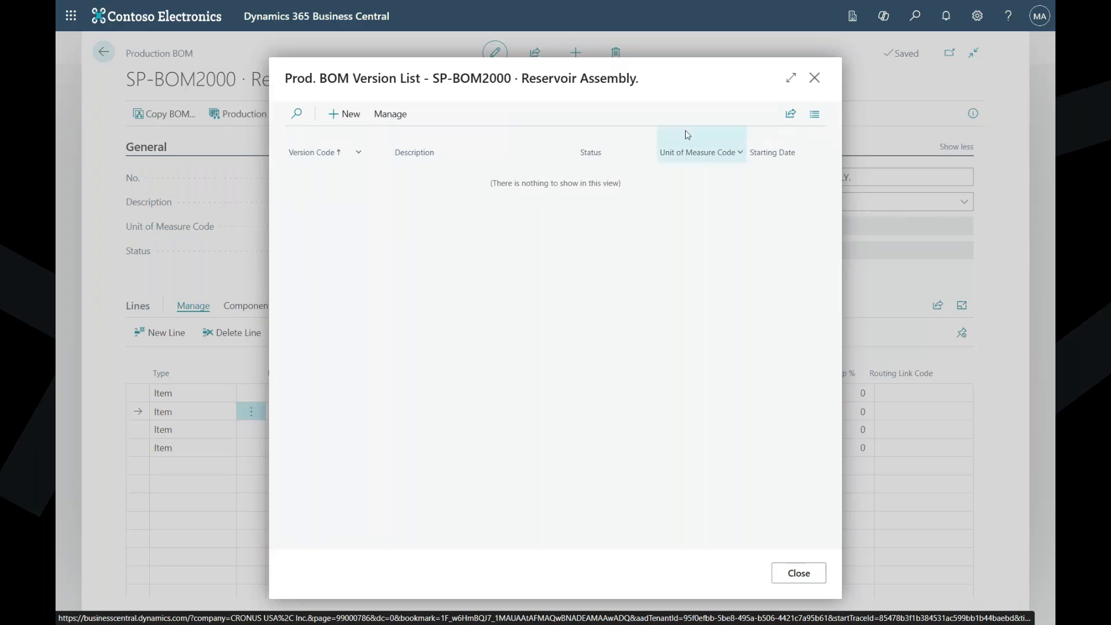
pyautogui.click(816, 79)
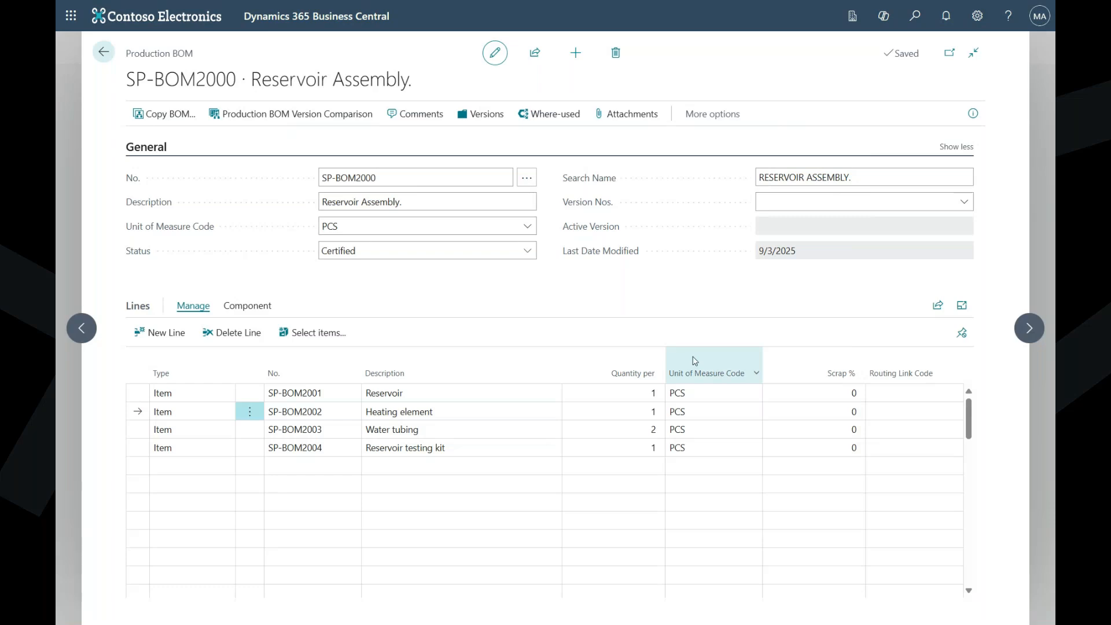
pyautogui.moveTo(693, 360)
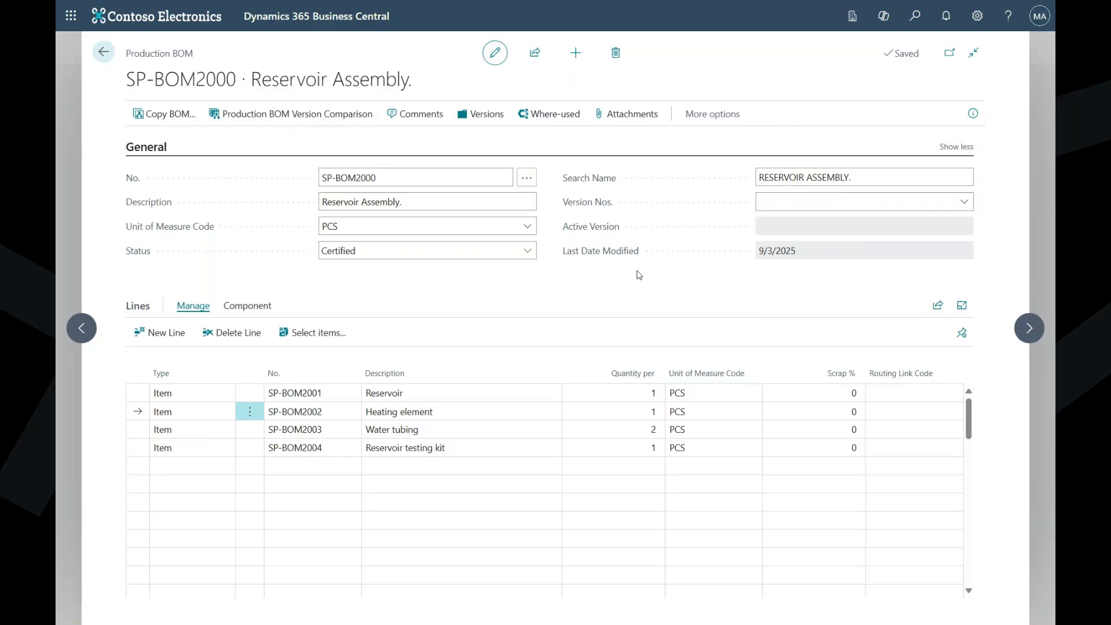
# - Set the status of the Reservoir Assembly production BOM to Under Development
pyautogui.click(664, 429)
pyautogui.click(533, 258)
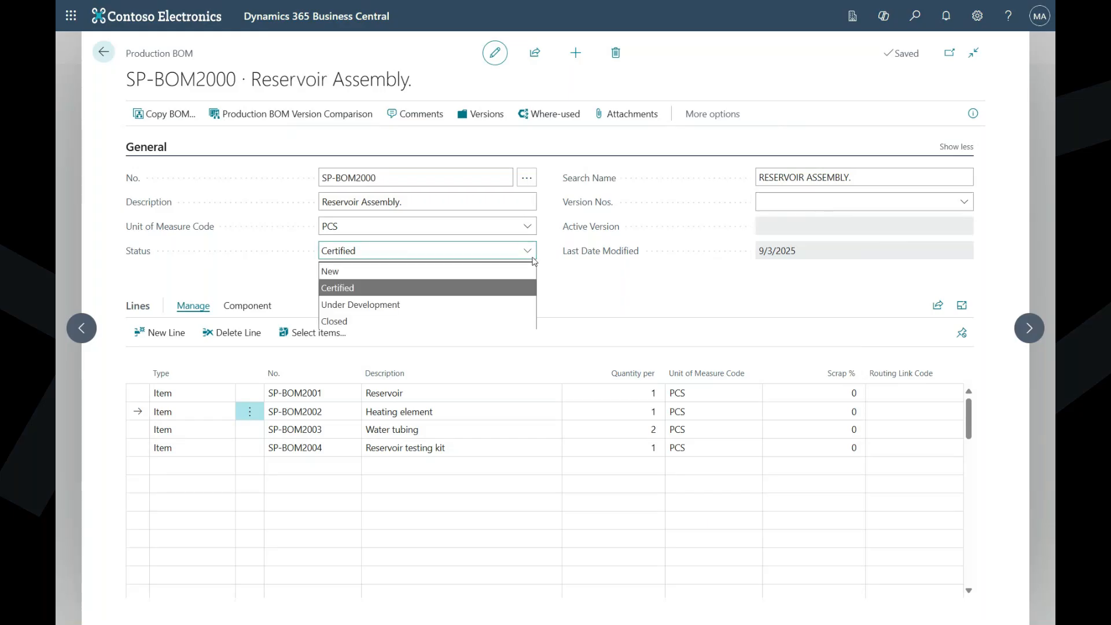
pyautogui.click(466, 304)
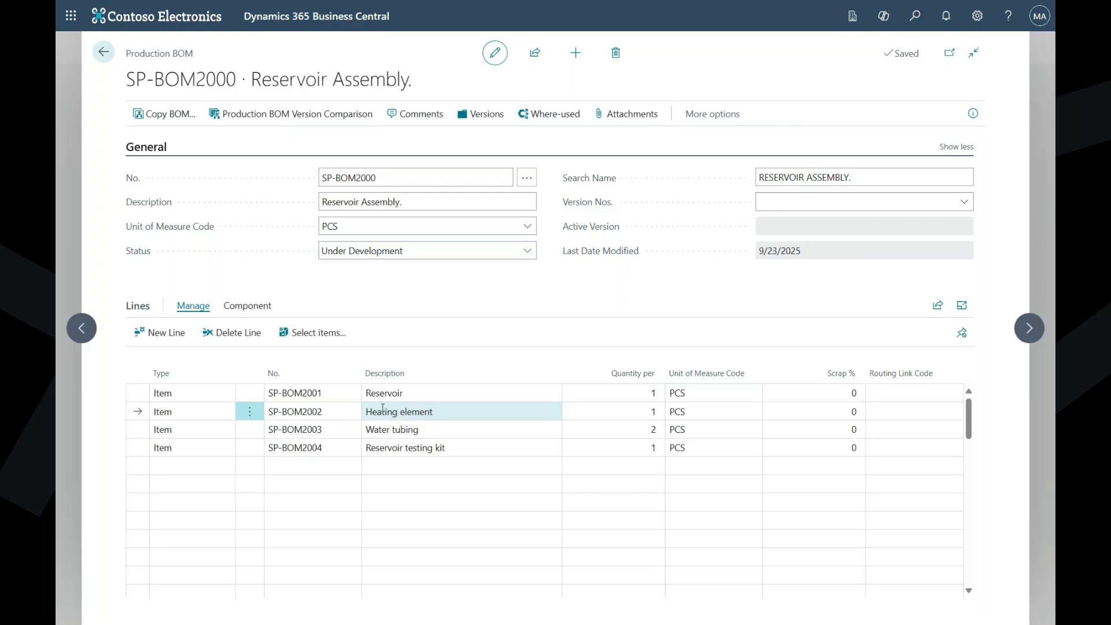
# - Create a new version of the Reservoir Assembly production BOM with version code A, description Rev A and unit of measure code PCS
pyautogui.click(495, 115)
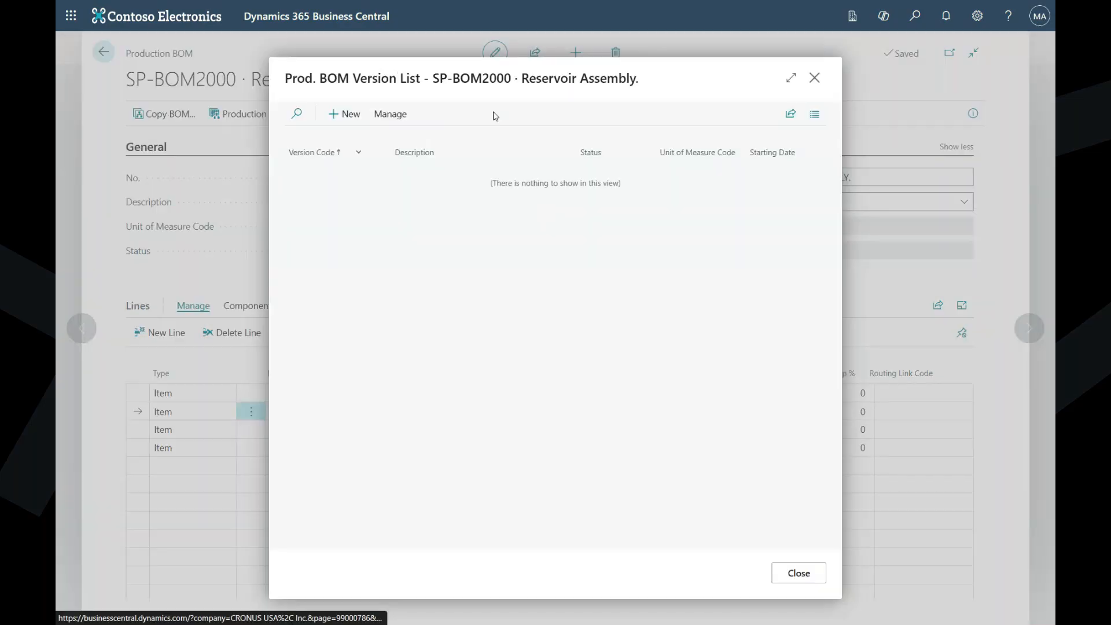
pyautogui.click(347, 114)
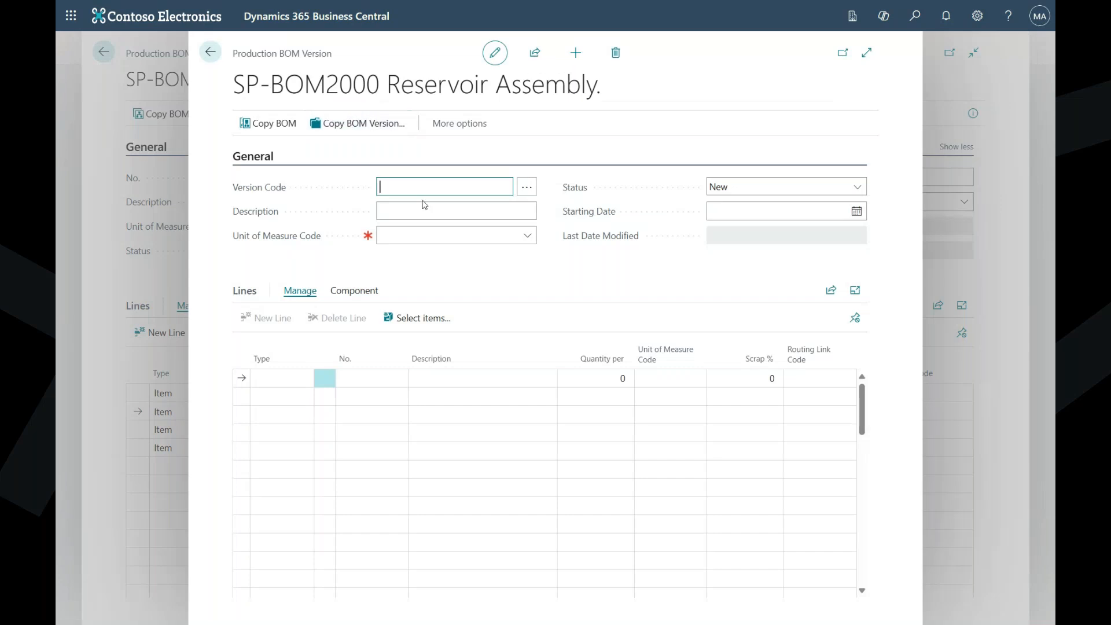
pyautogui.write('A')
pyautogui.click(410, 213)
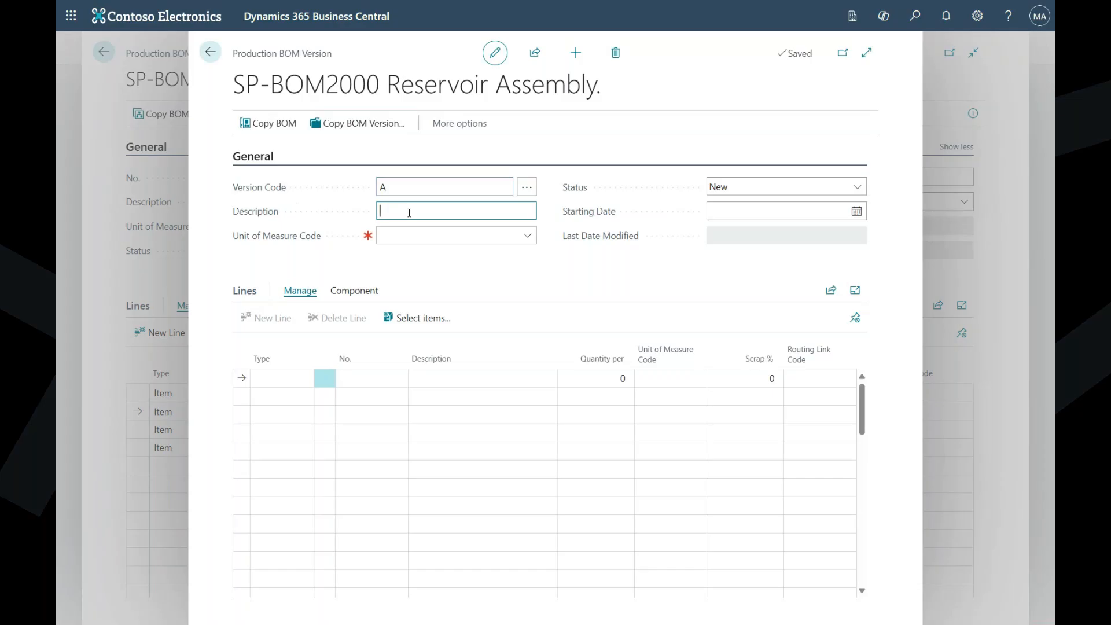
pyautogui.write('Rev A')
pyautogui.click(405, 241)
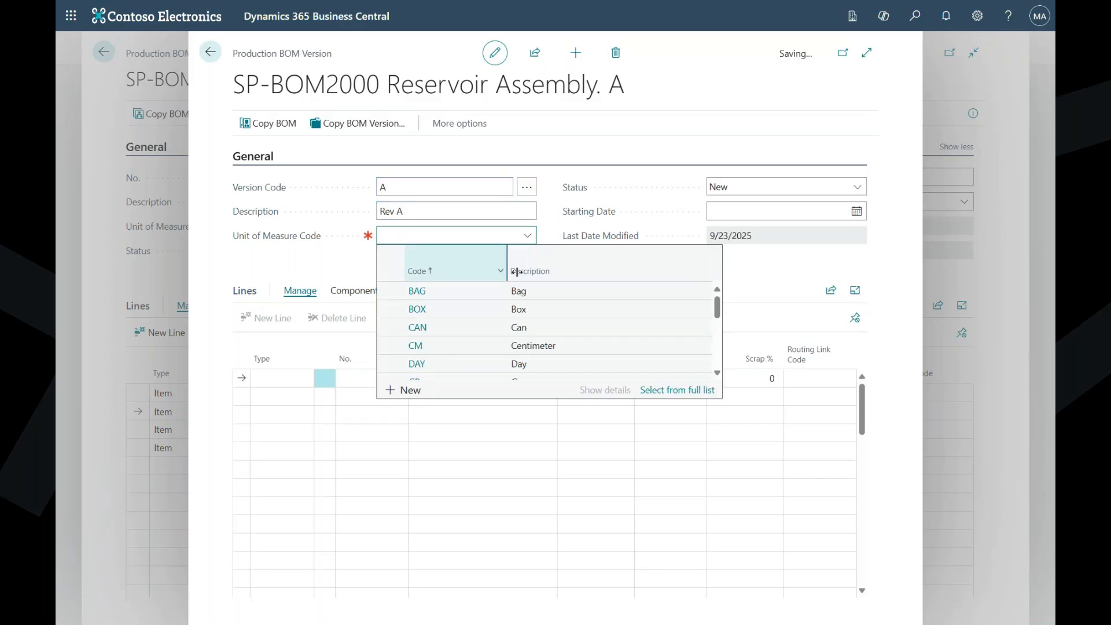
pyautogui.write('pcs')
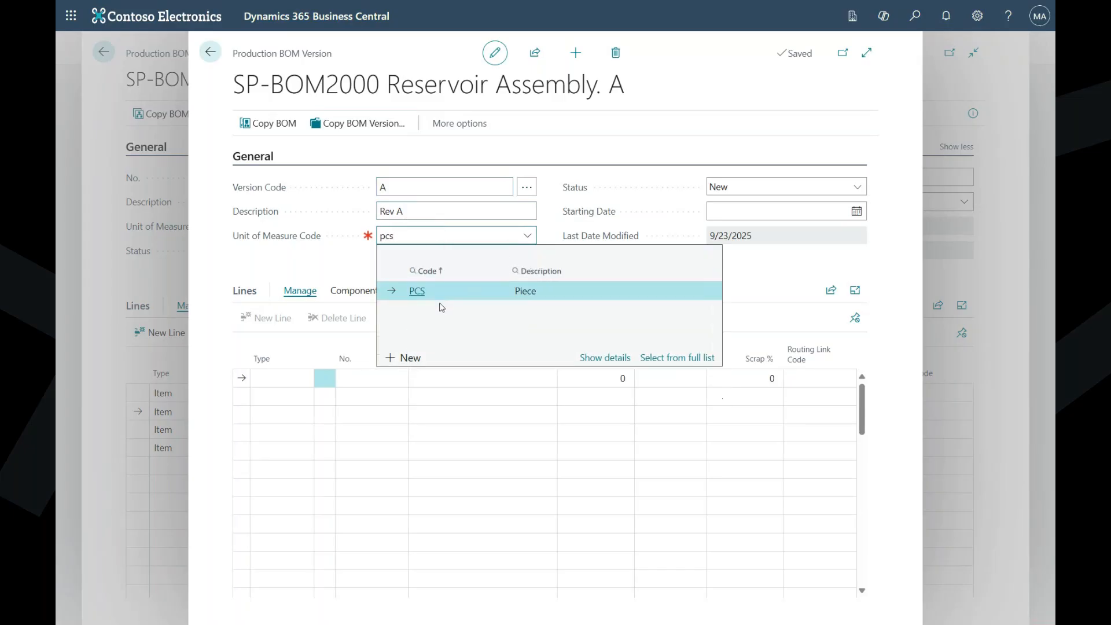
pyautogui.click(443, 291)
pyautogui.click(452, 279)
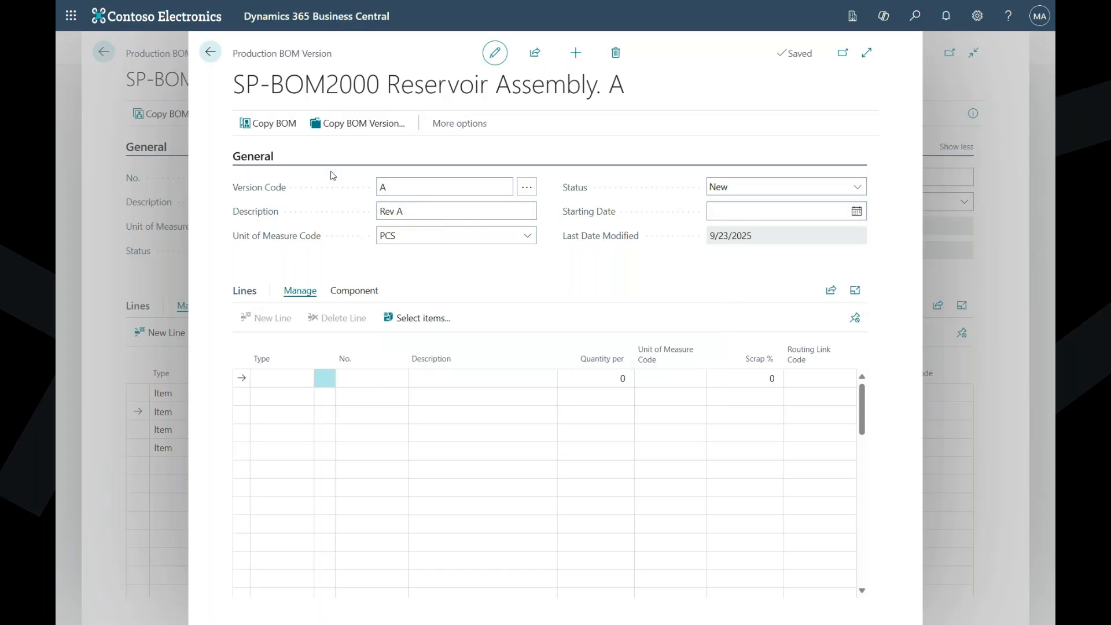
# - Set the starting date of version A to 8/1/2025 and copy the component lines from the production BOM into it
pyautogui.click(414, 192)
pyautogui.click(857, 212)
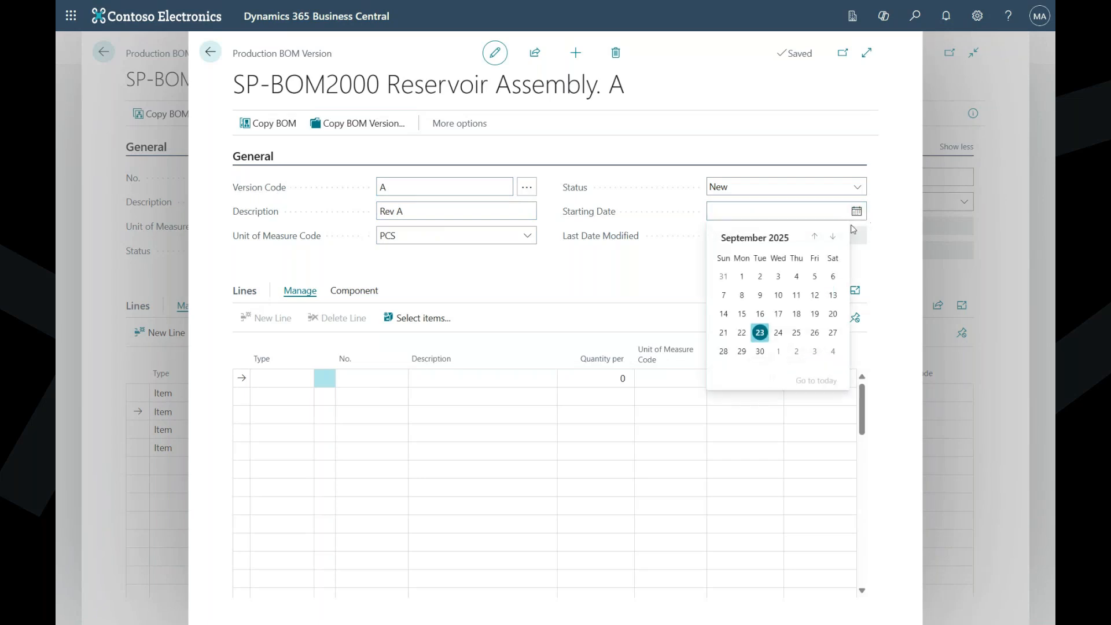
pyautogui.click(816, 237)
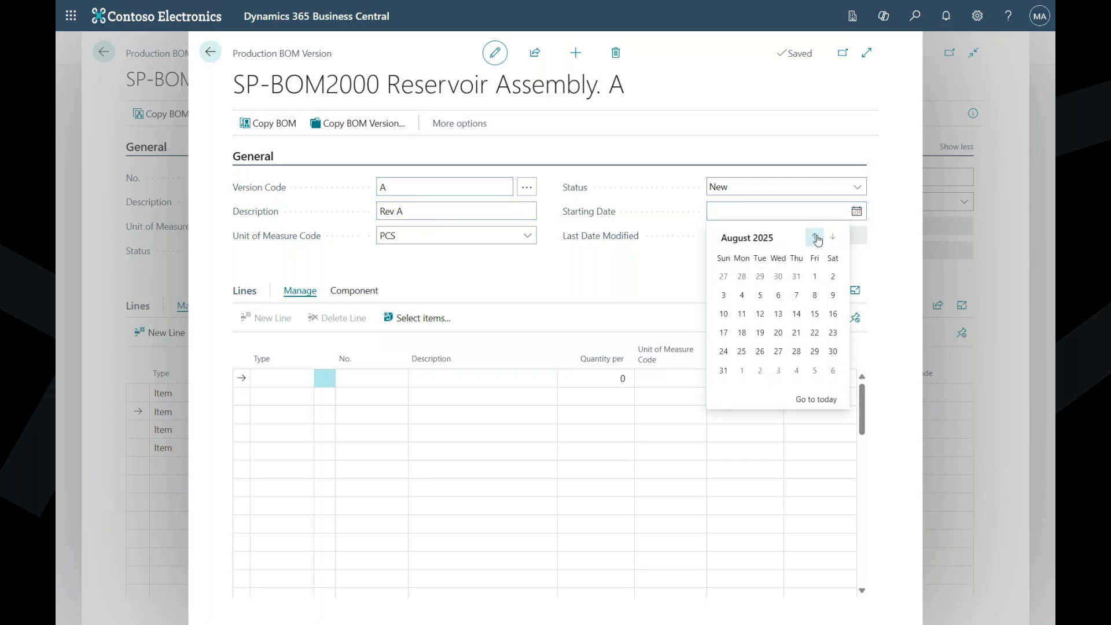
pyautogui.click(815, 276)
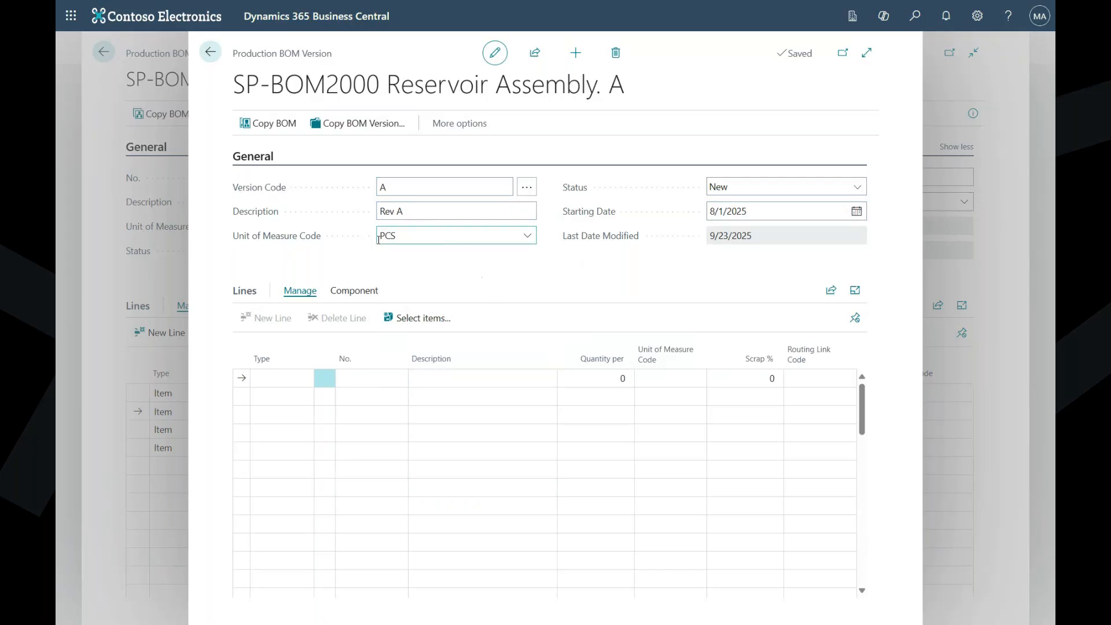
pyautogui.click(274, 125)
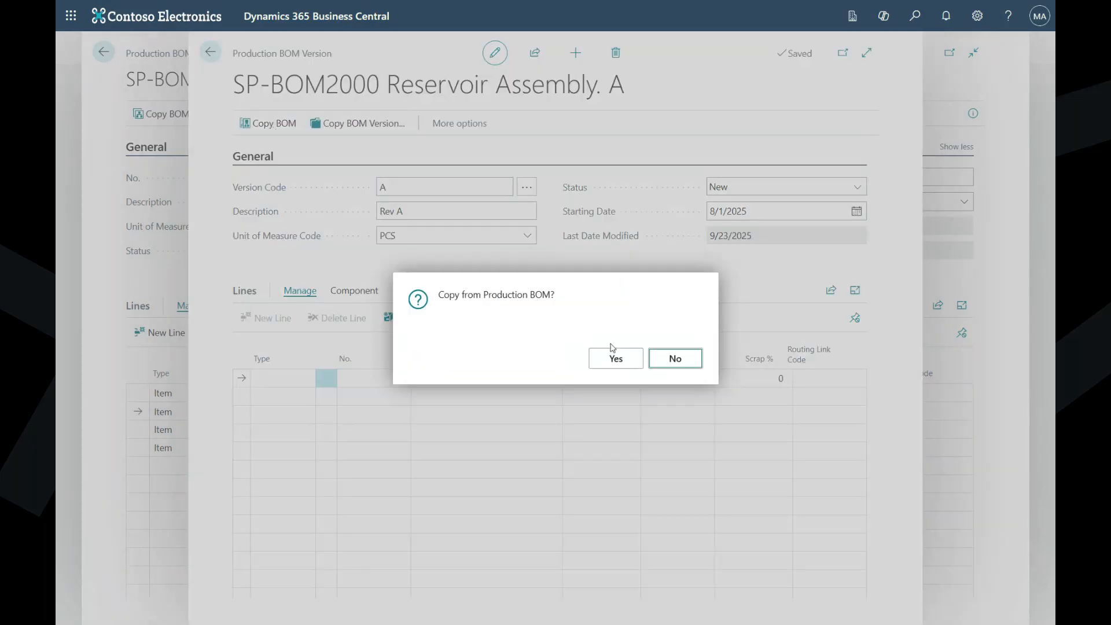
pyautogui.click(615, 362)
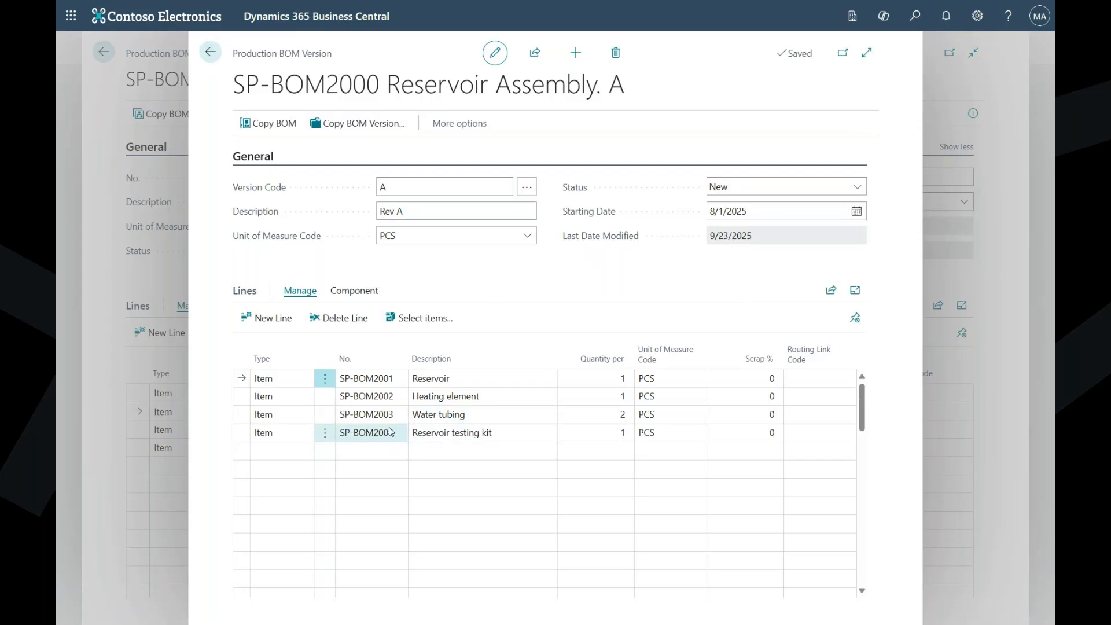
# - Add an Item line for SP-BOM2010 New Heating element with quantity per 1 to version A
pyautogui.click(373, 452)
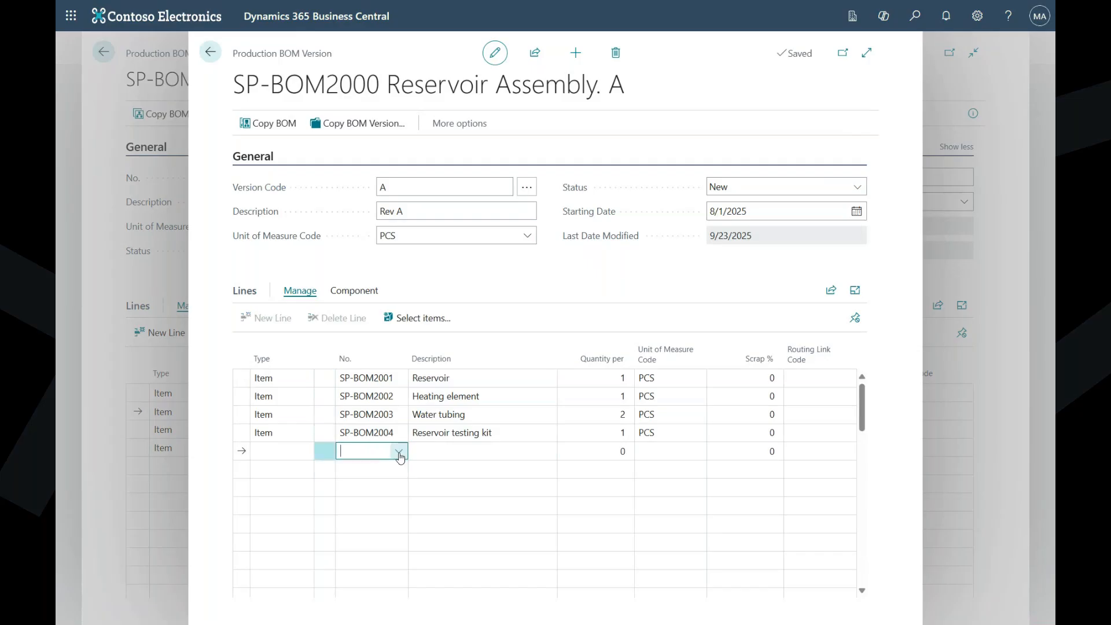
pyautogui.click(294, 451)
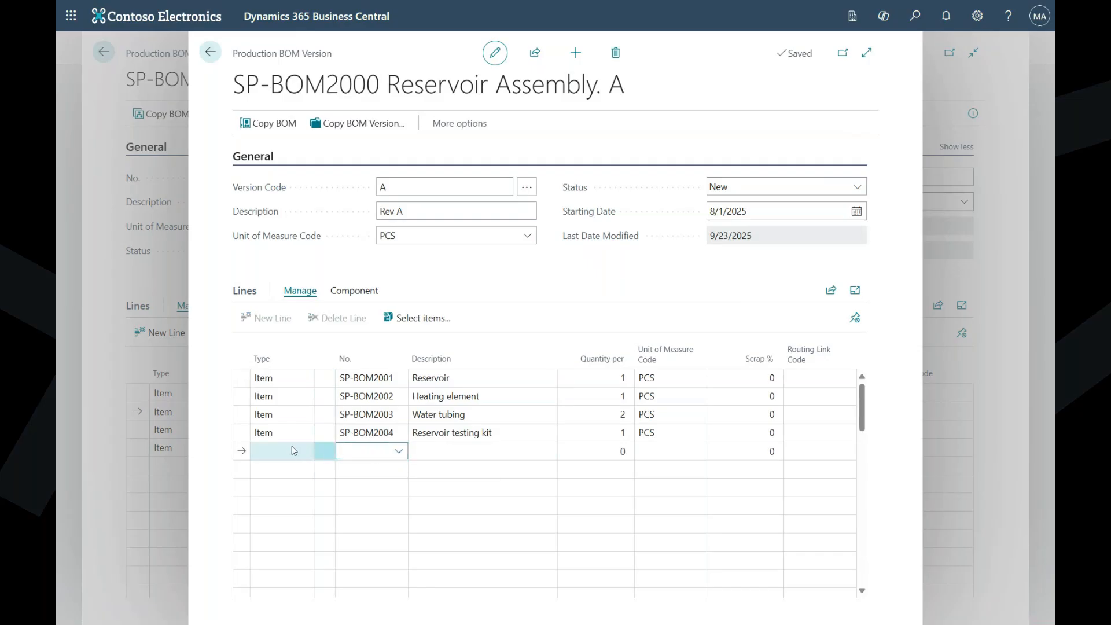
pyautogui.click(294, 451)
pyautogui.click(289, 486)
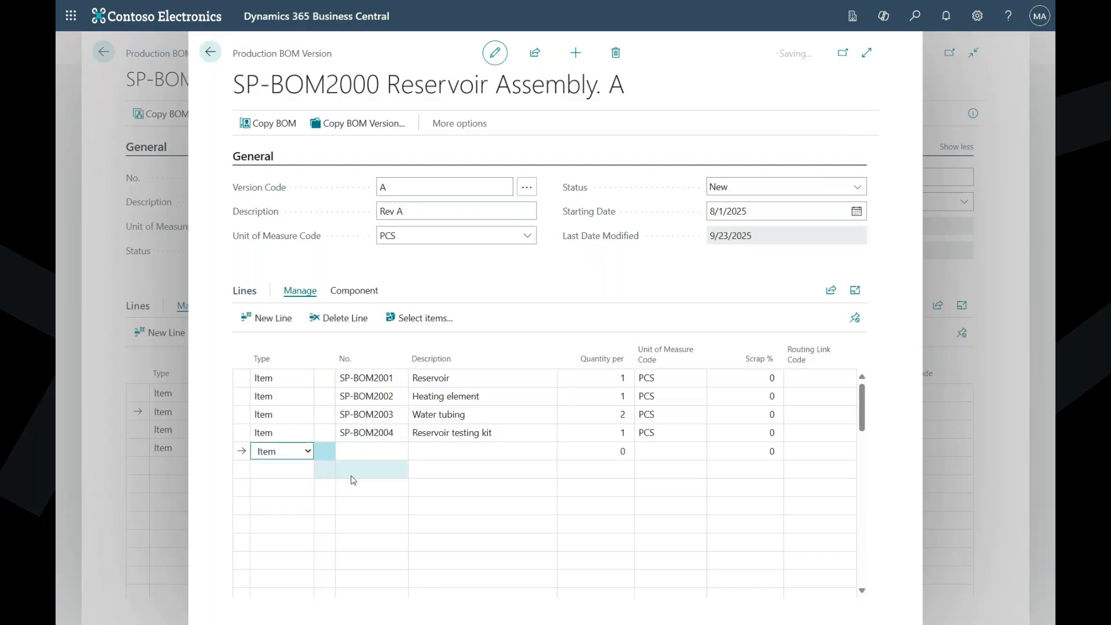
pyautogui.click(379, 455)
pyautogui.write('heating')
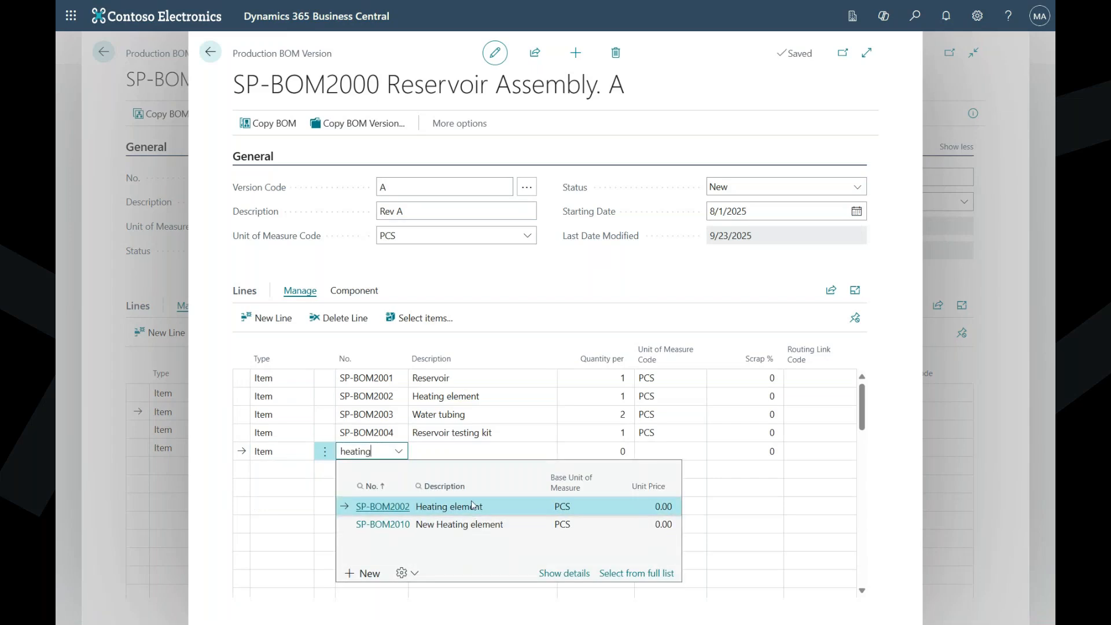
pyautogui.click(472, 525)
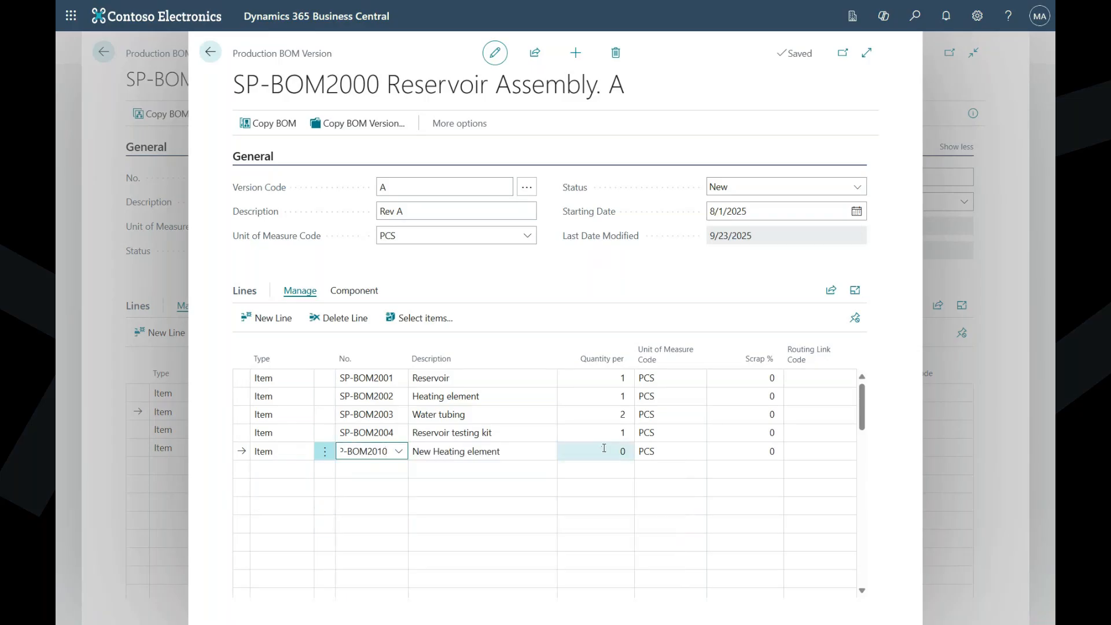
pyautogui.click(604, 450)
pyautogui.write('1')
pyautogui.press('Tab')
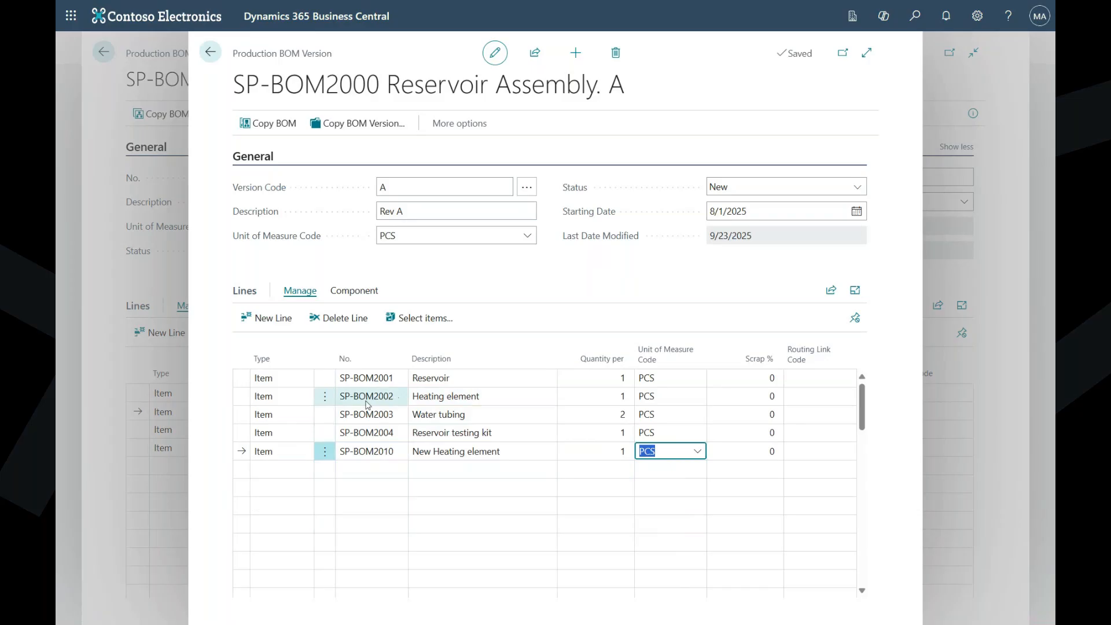
# - Delete the SP-BOM2002 Heating element line from version A
pyautogui.click(325, 398)
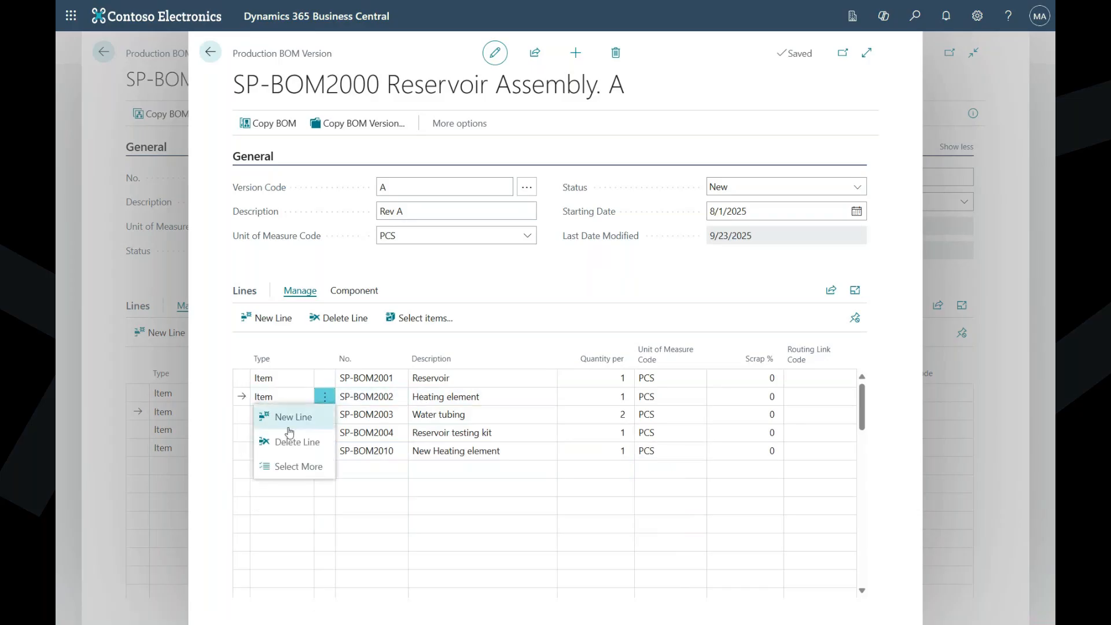
pyautogui.click(289, 440)
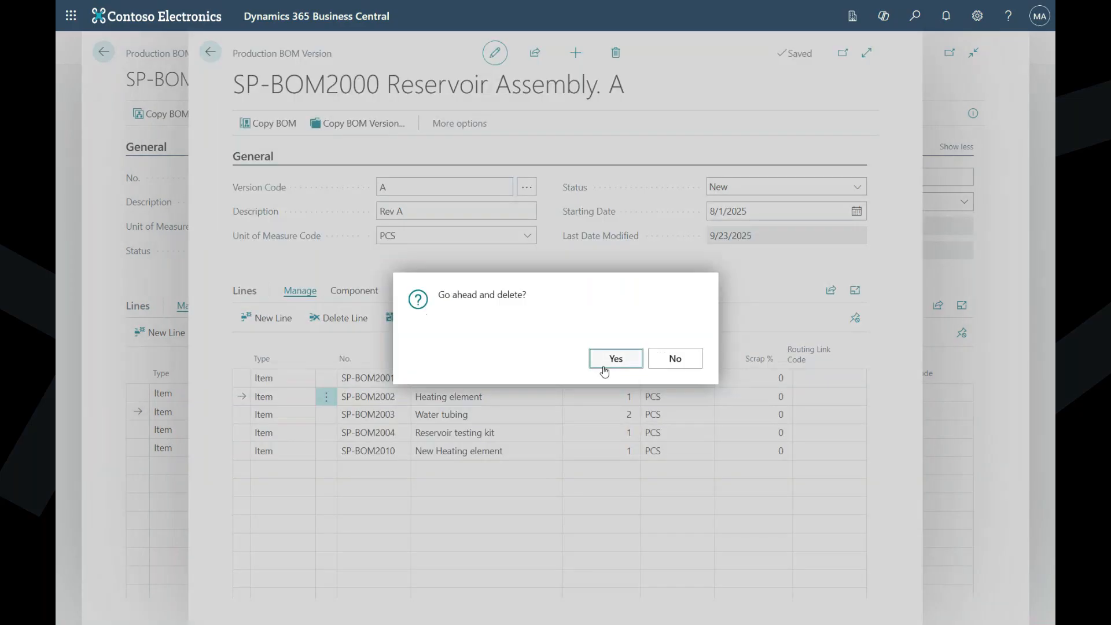
pyautogui.click(604, 363)
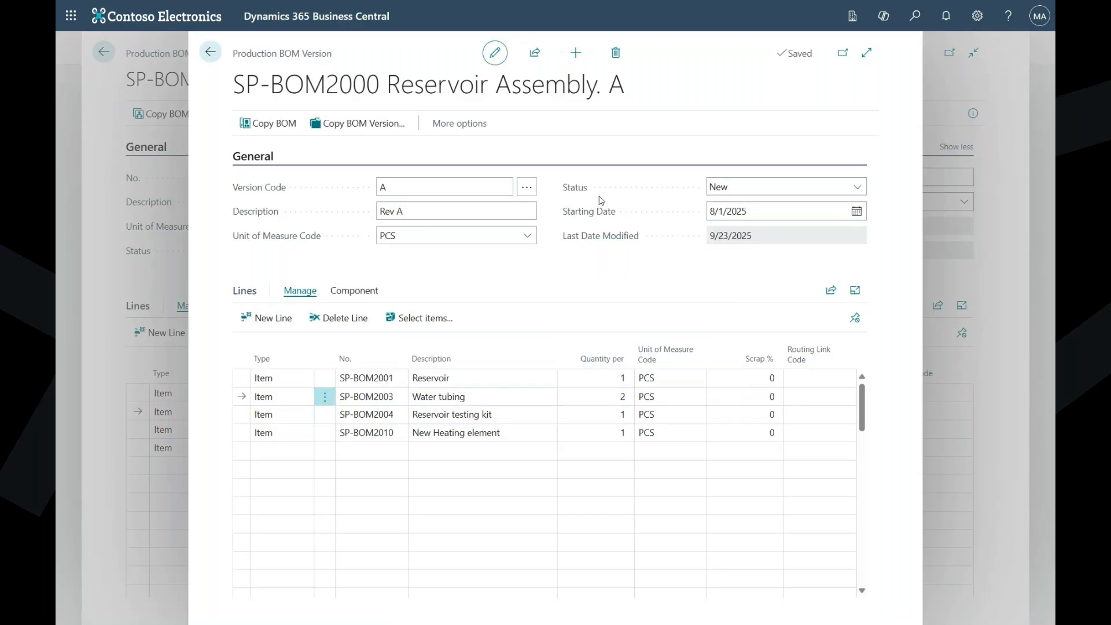
# - Set the status of version A to Certified and return to the Reservoir Assembly production BOM
pyautogui.click(747, 188)
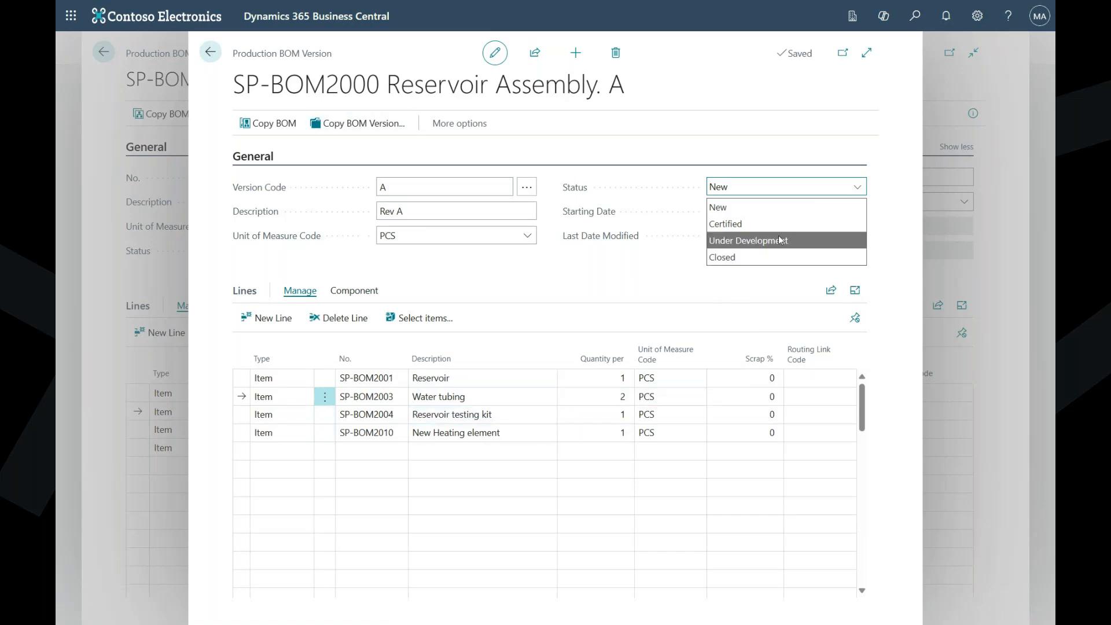
pyautogui.click(736, 228)
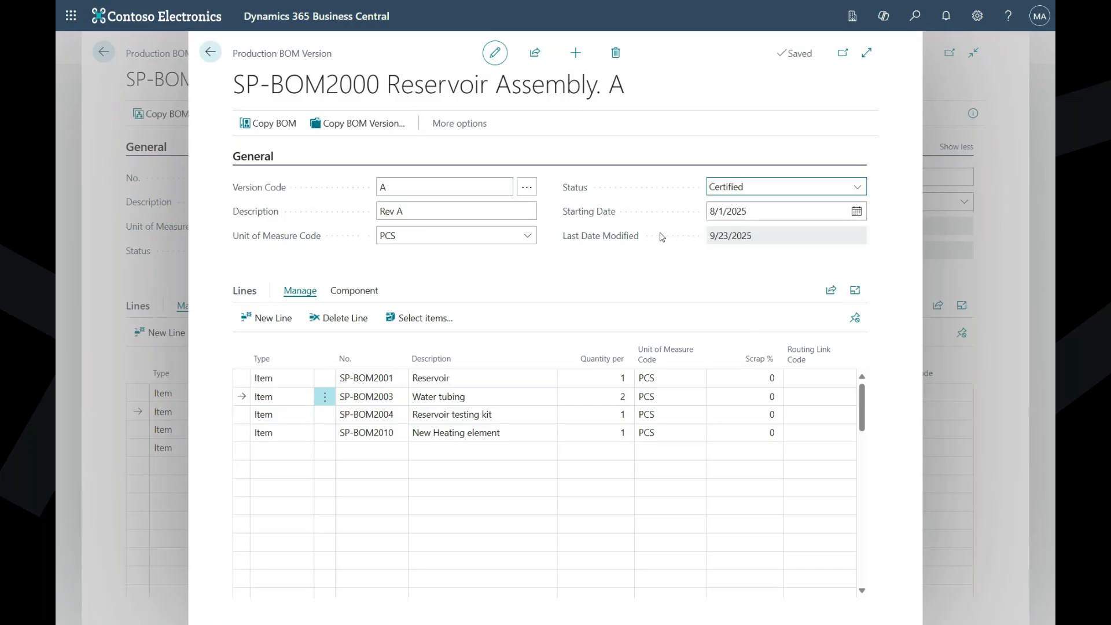
pyautogui.click(755, 188)
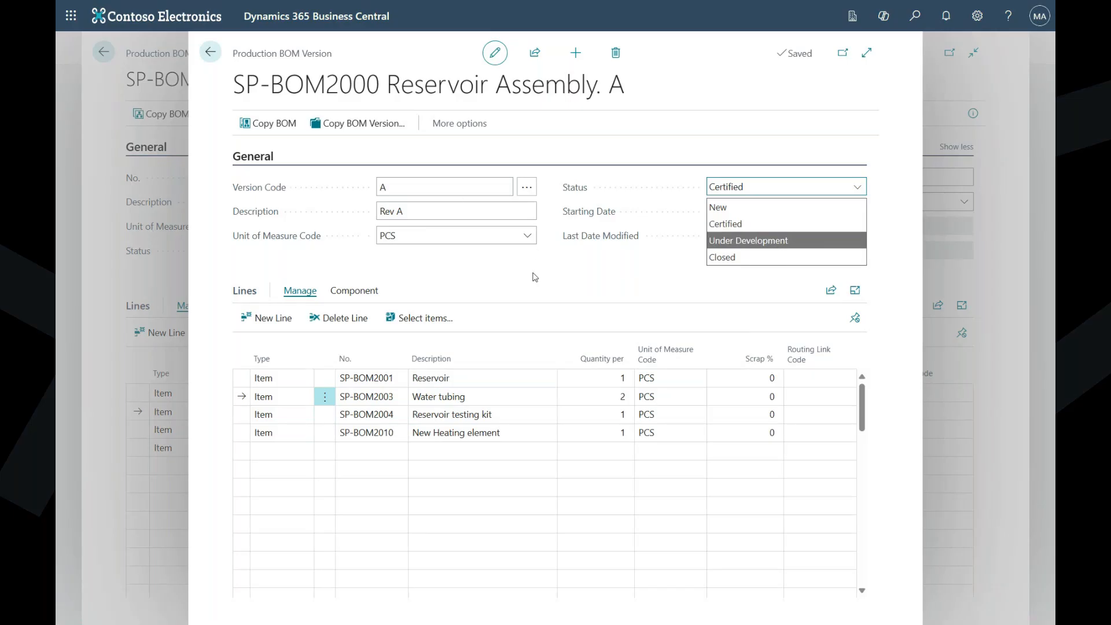
pyautogui.click(572, 270)
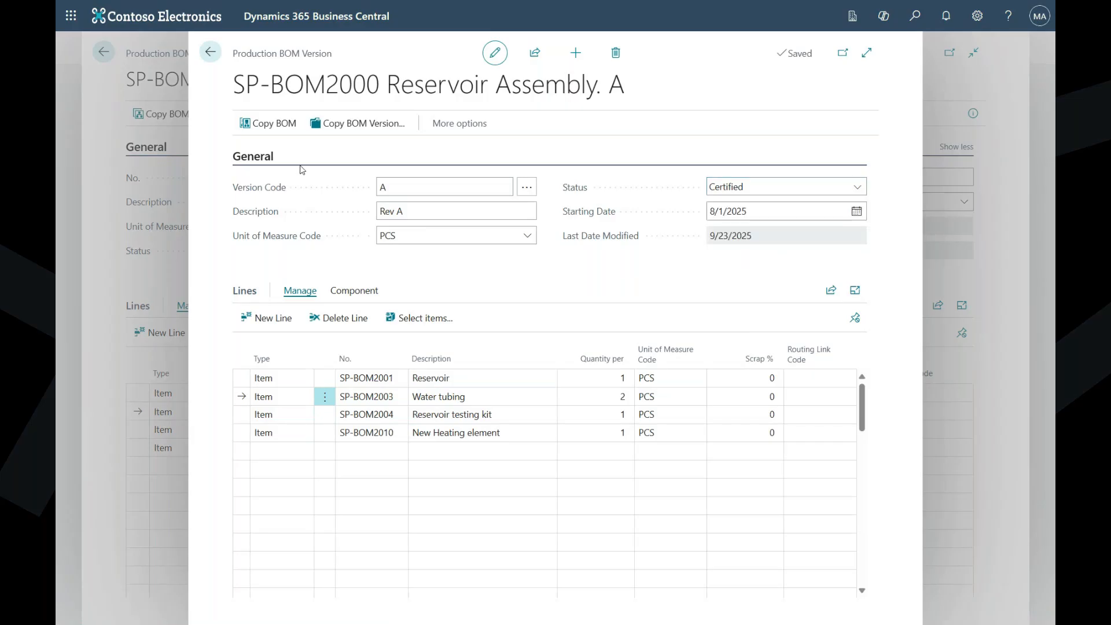
pyautogui.click(210, 52)
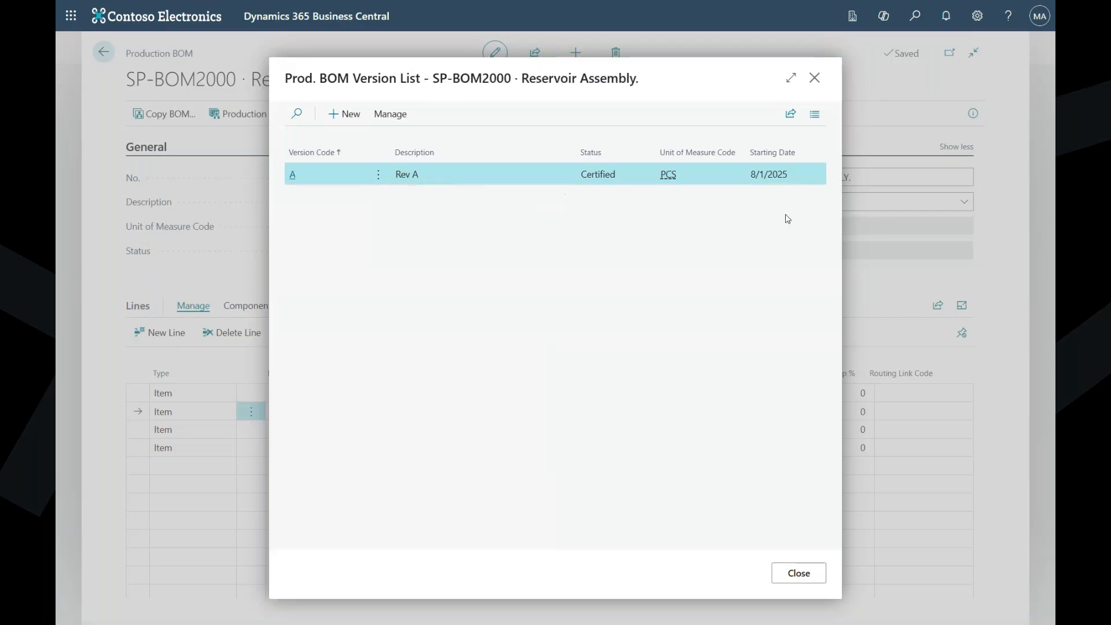
pyautogui.click(798, 574)
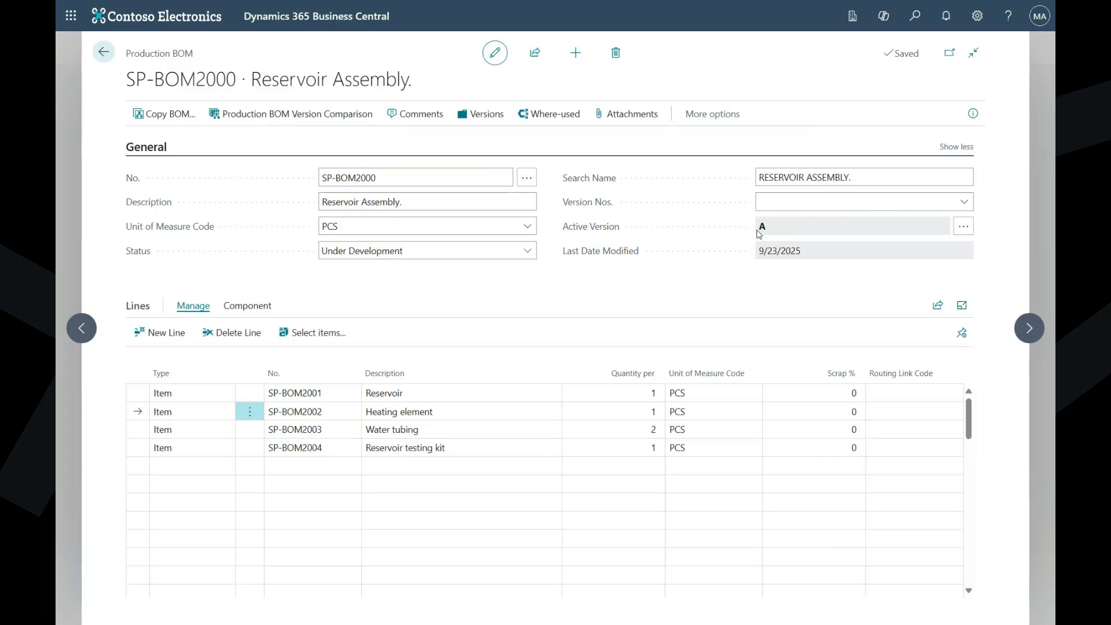
# - Create another version of the Reservoir Assembly production BOM with version code B, description Rev B and unit of measure code PCS
pyautogui.click(495, 119)
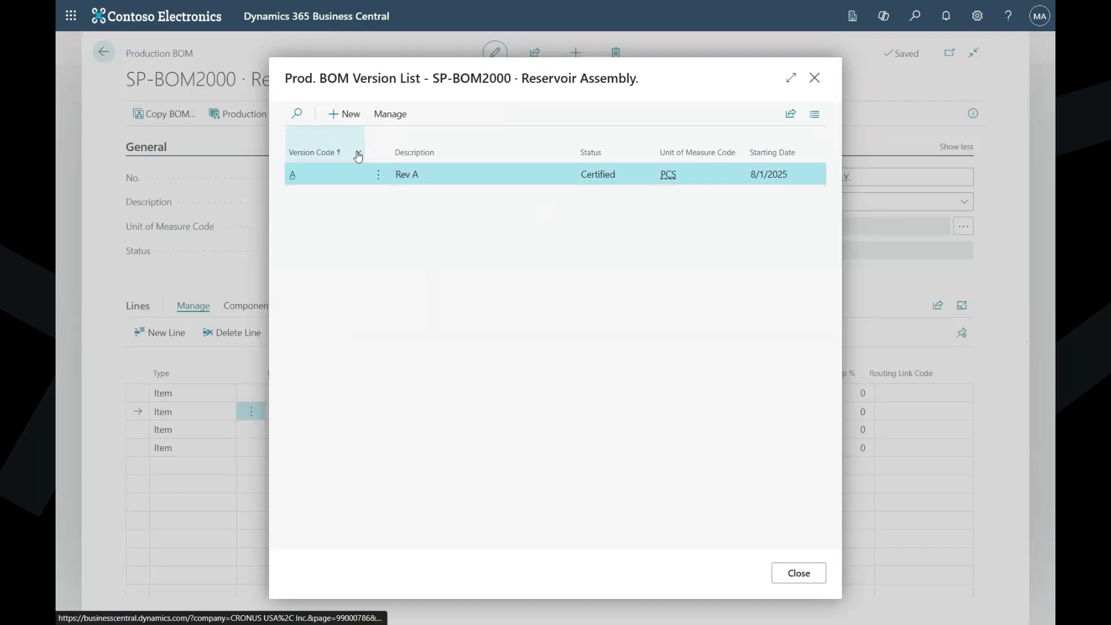
pyautogui.click(350, 115)
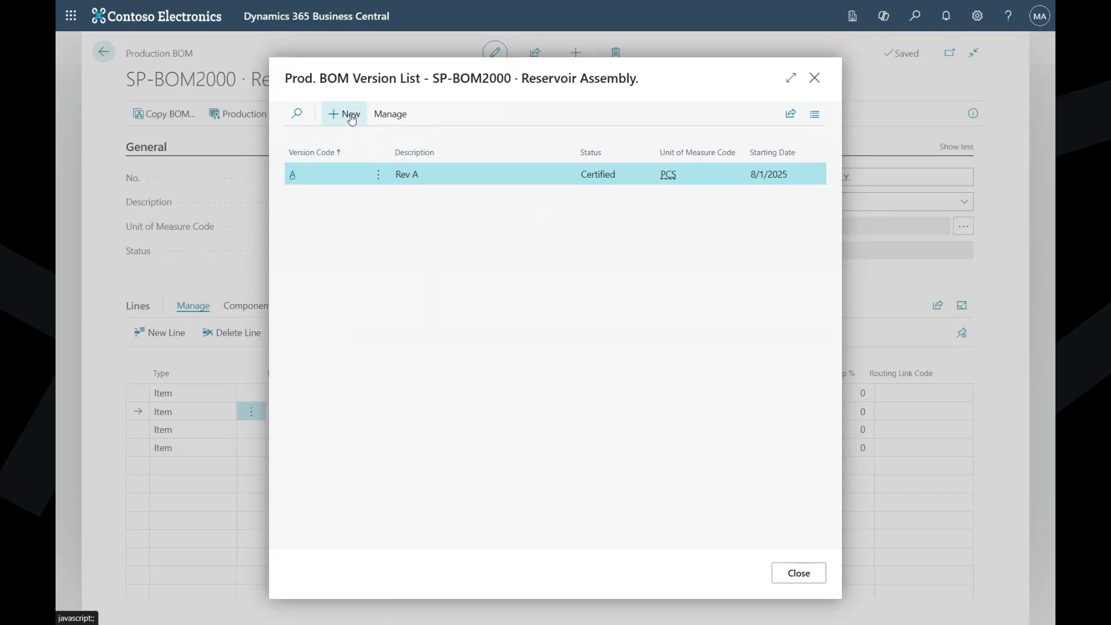
pyautogui.write('B')
pyautogui.click(421, 212)
pyautogui.write('Rev B')
pyautogui.click(418, 235)
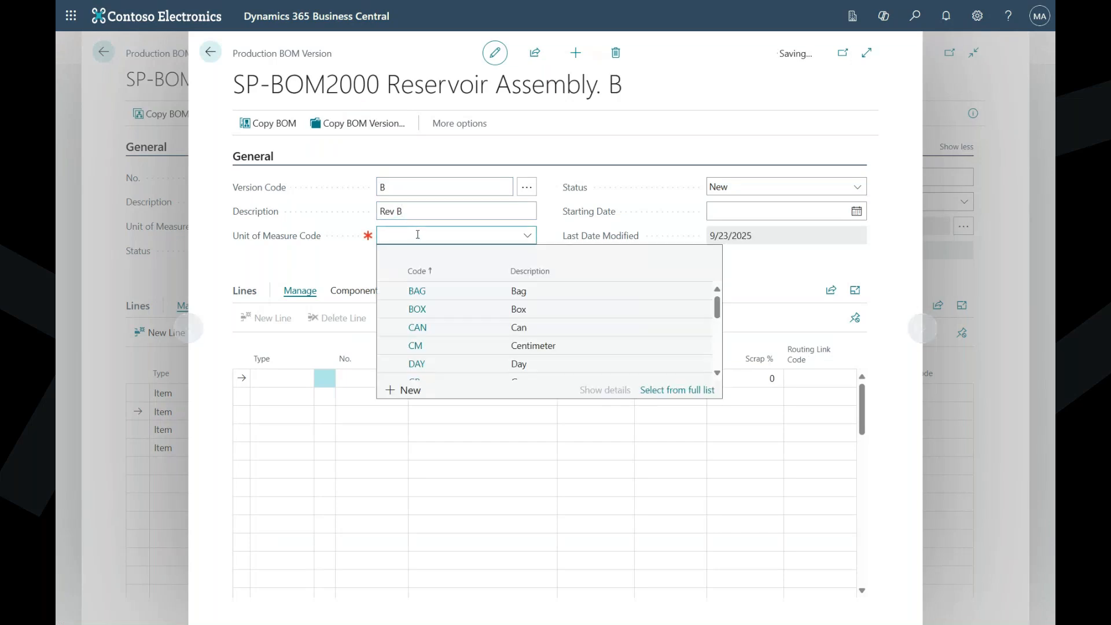
pyautogui.write('pcs')
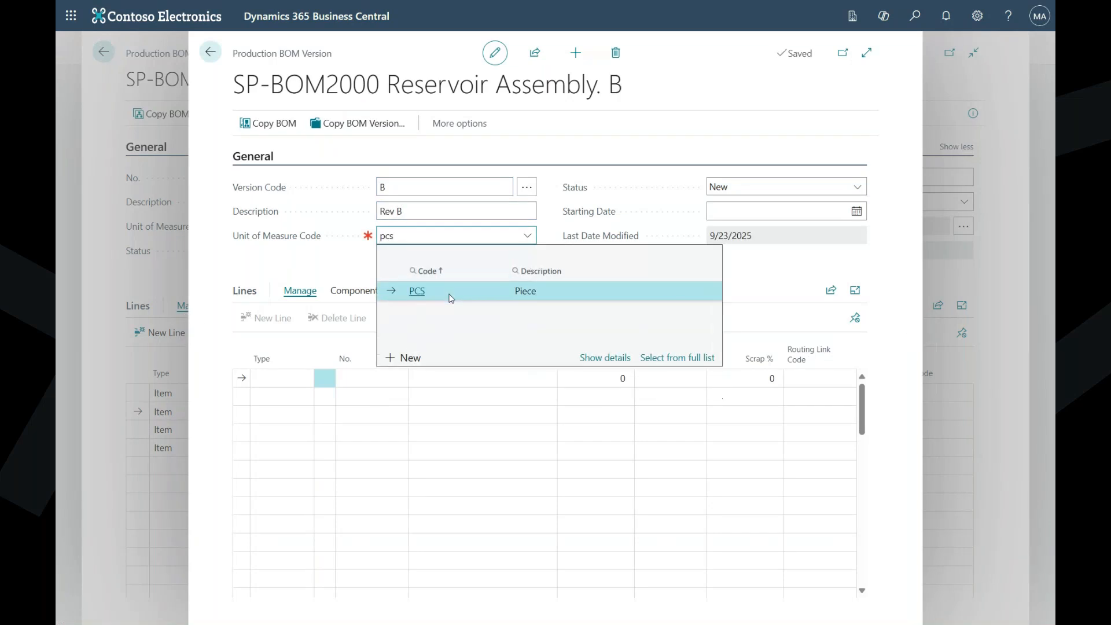
pyautogui.click(451, 294)
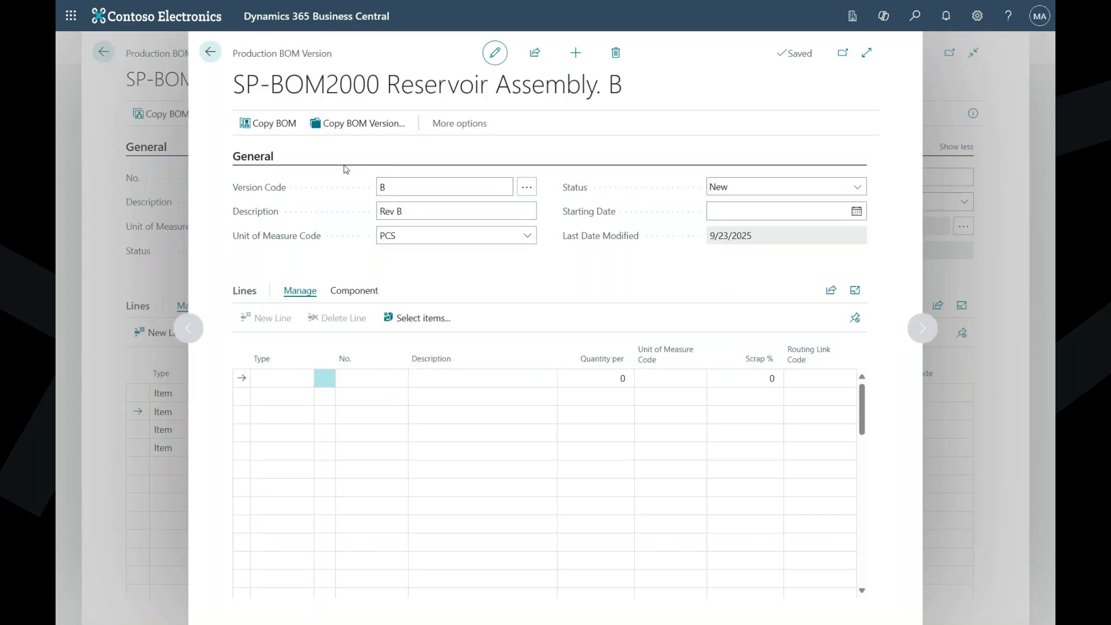
# - Copy the component lines of BOM version A into version B
pyautogui.click(365, 130)
pyautogui.click(360, 123)
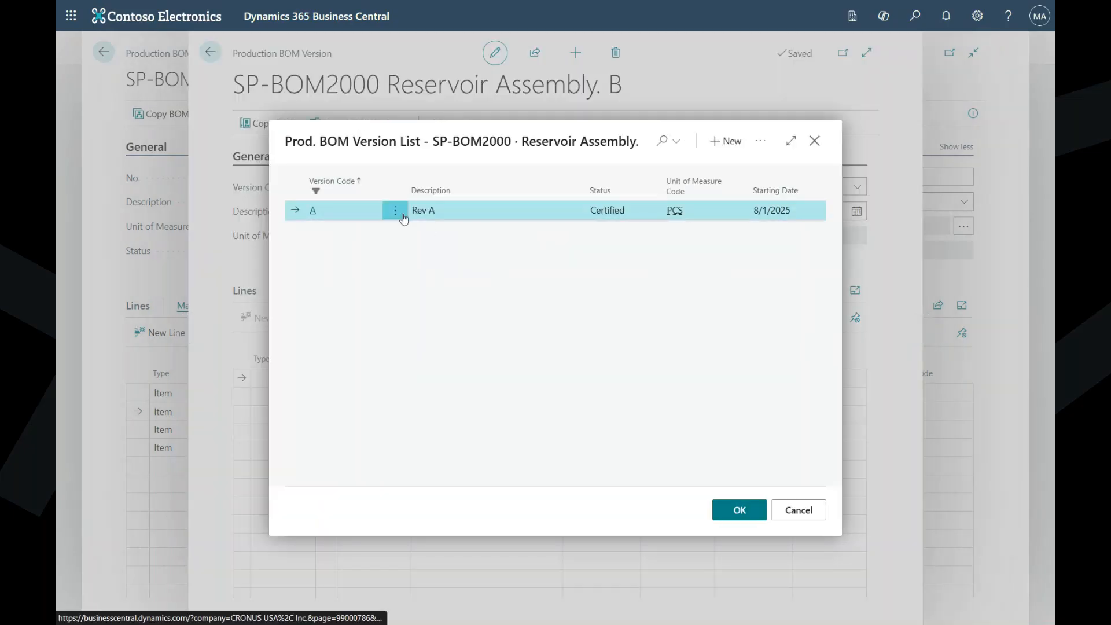
pyautogui.click(739, 512)
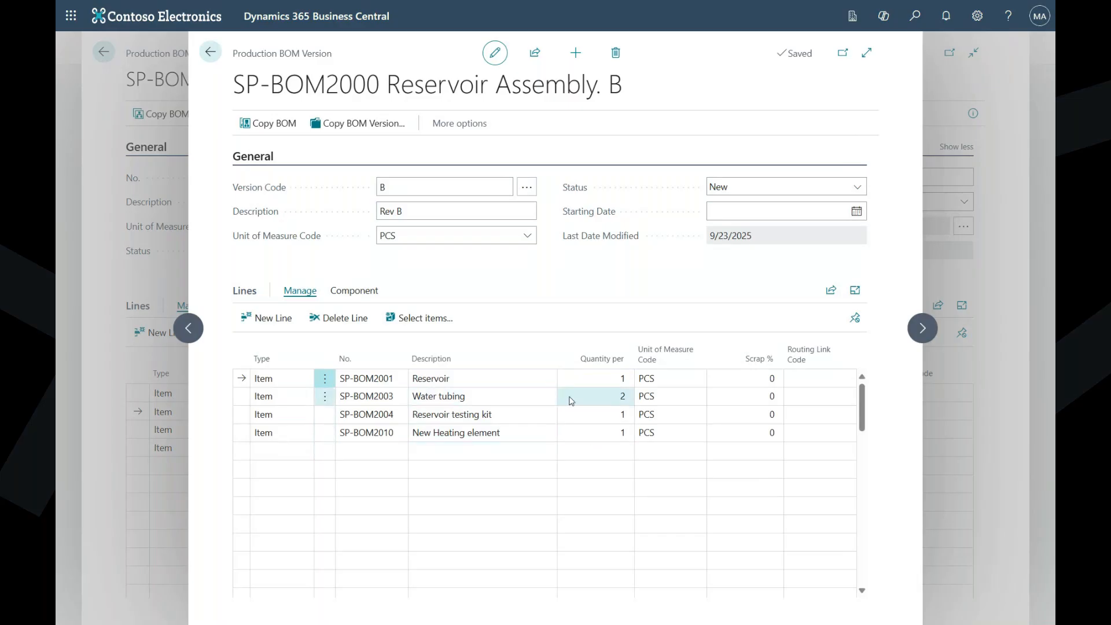
# - Set the quantity per of the Water tubing line in version B to 3
pyautogui.click(607, 394)
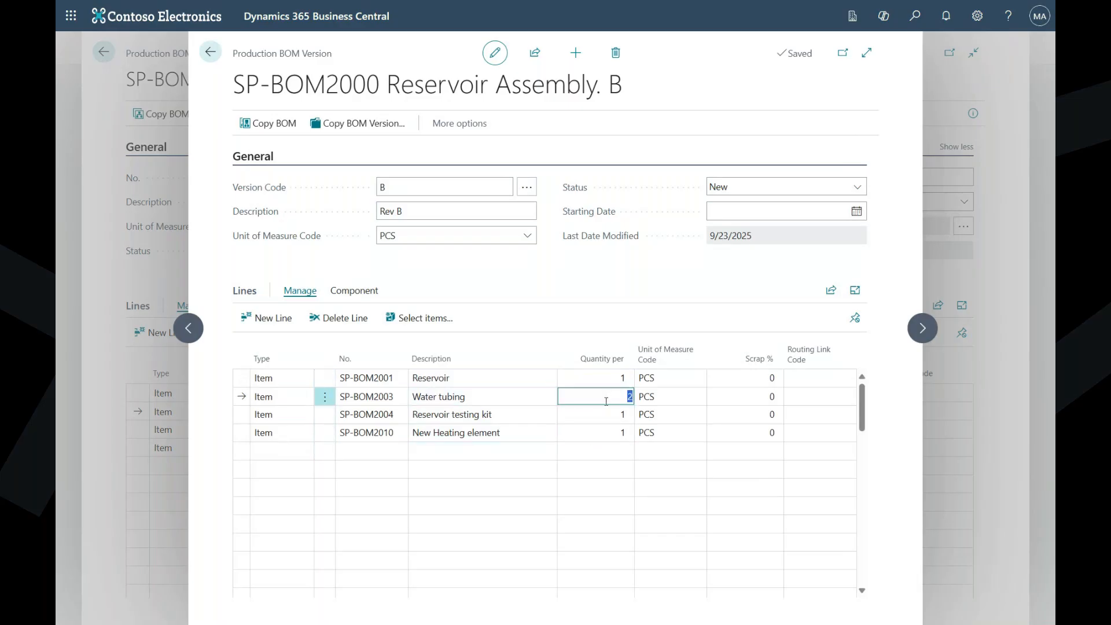
pyautogui.write('3')
pyautogui.press('Tab')
pyautogui.click(708, 270)
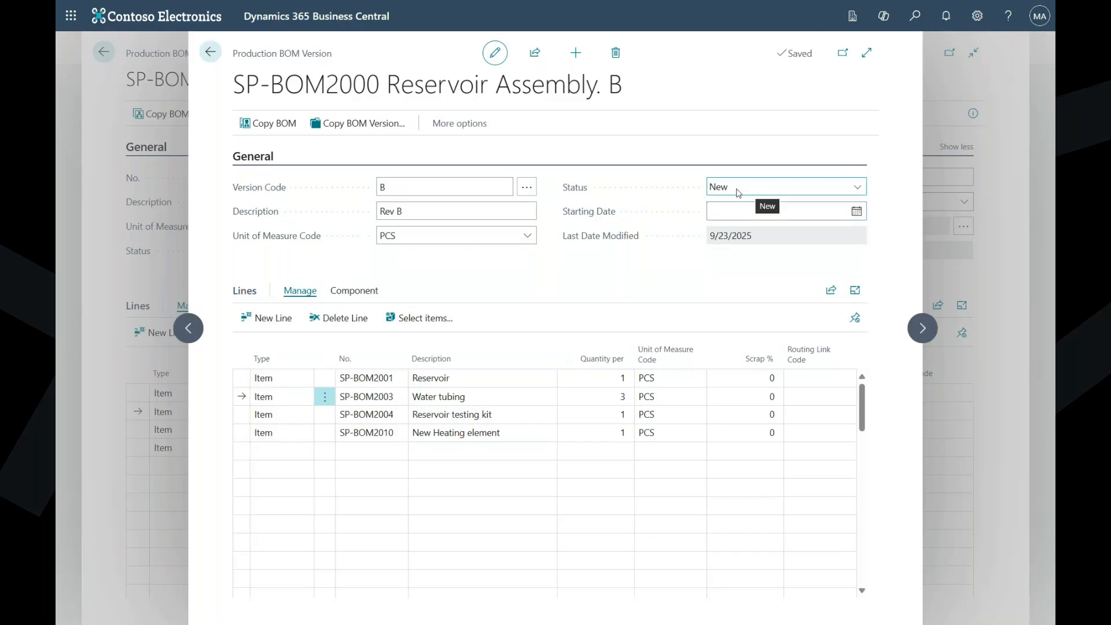
# - Set version B's starting date to 9/1/2025 and its status to Certified, then return to the production BOM
pyautogui.click(856, 211)
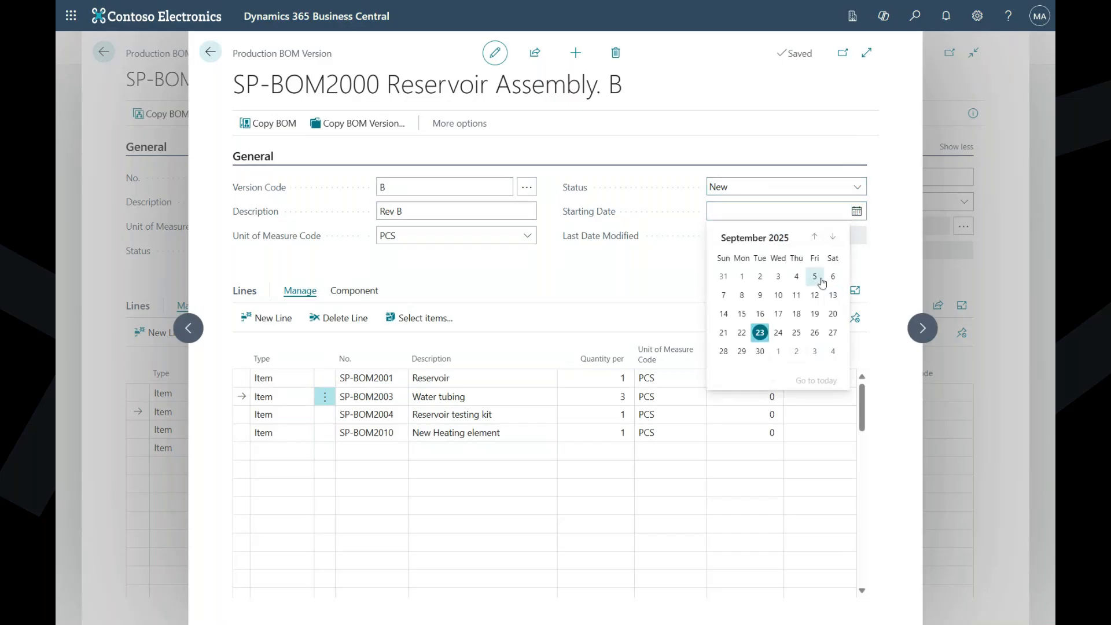
pyautogui.click(742, 278)
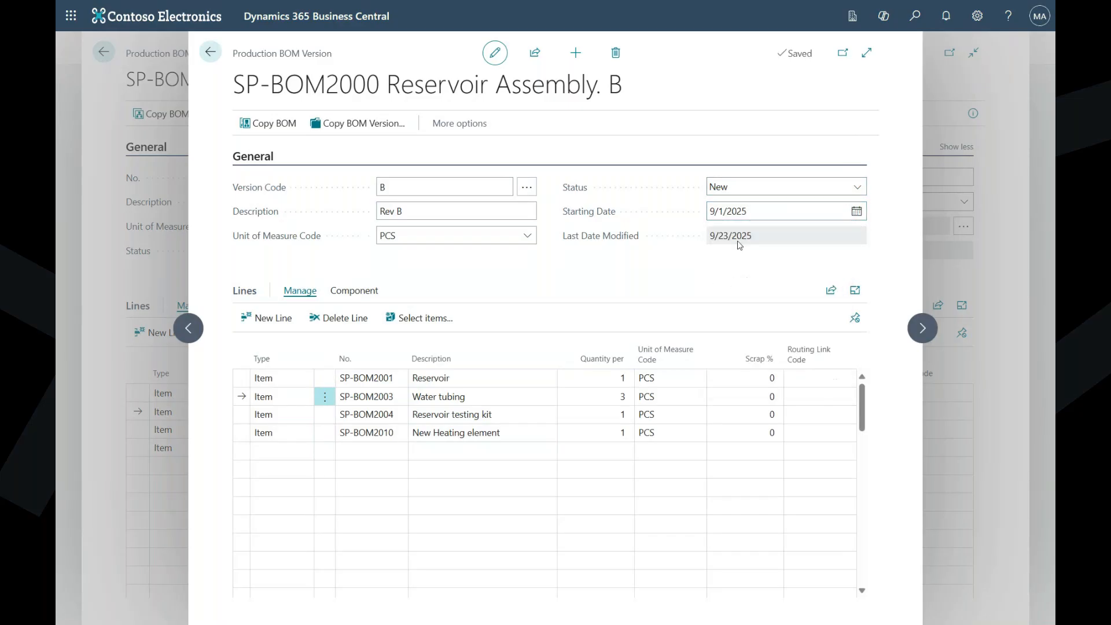
pyautogui.click(811, 186)
pyautogui.click(812, 221)
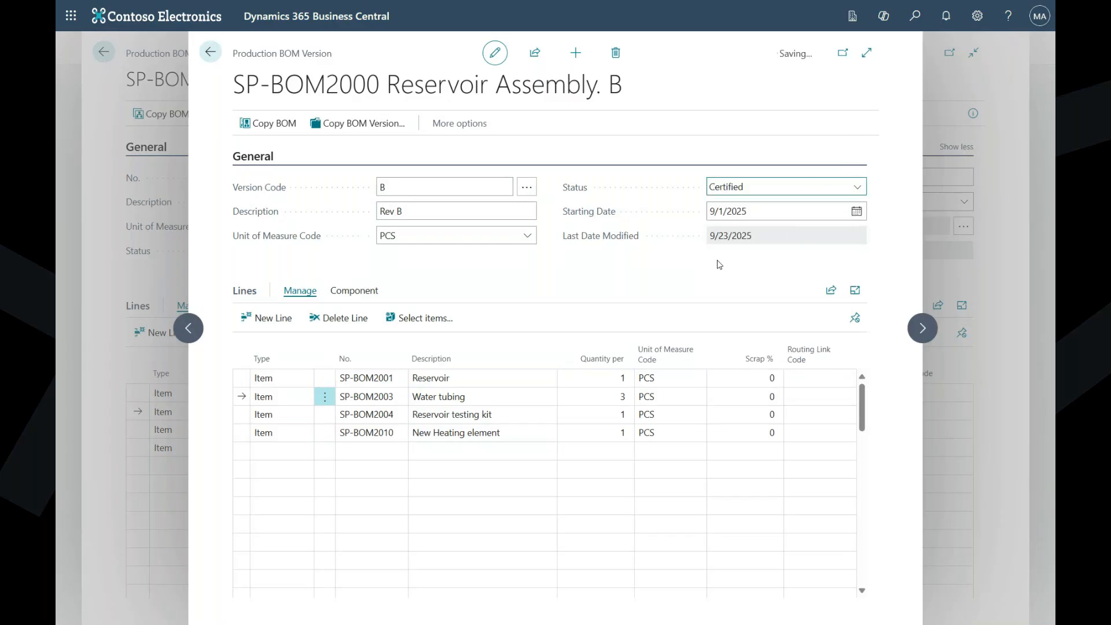
pyautogui.click(210, 52)
pyautogui.click(440, 196)
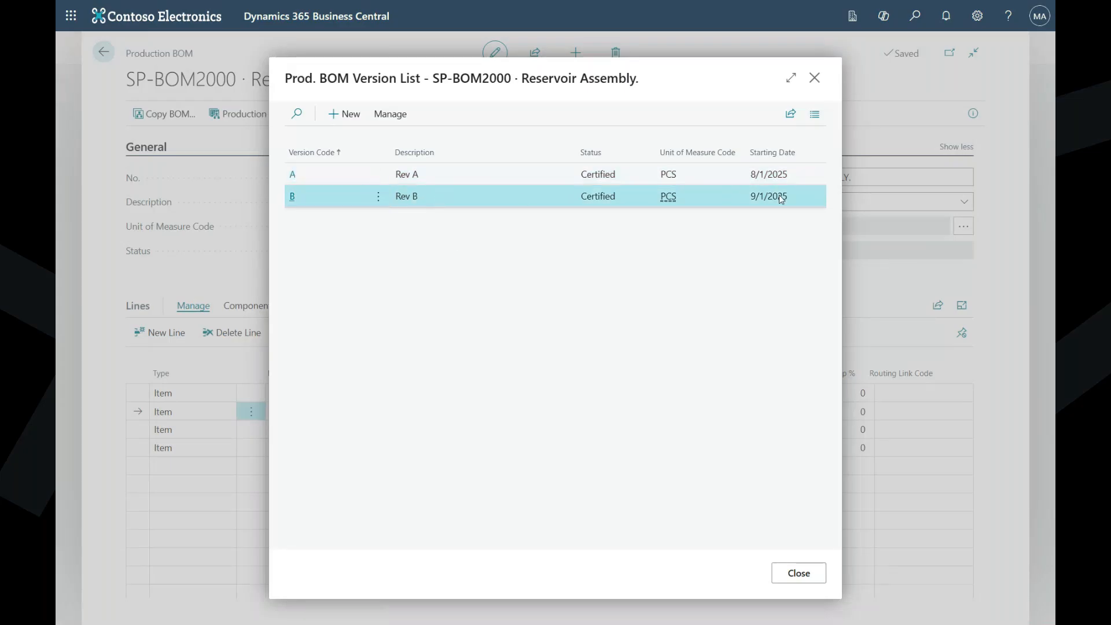
pyautogui.click(799, 573)
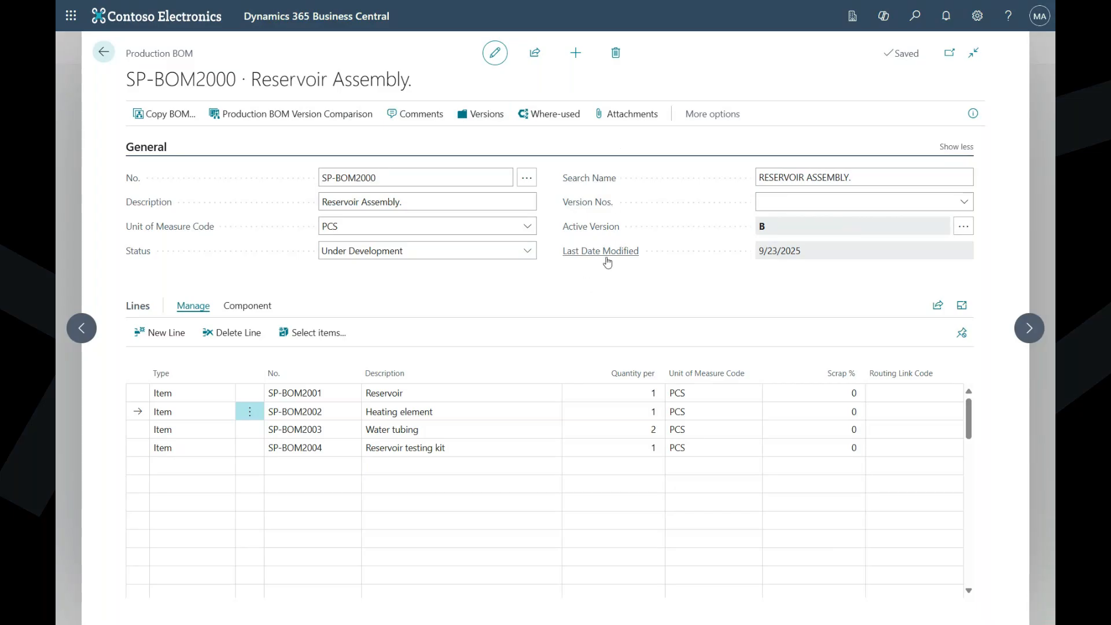
# - Review the version list of the Reservoir Assembly production BOM and select all of the BOM's own component lines
pyautogui.click(486, 114)
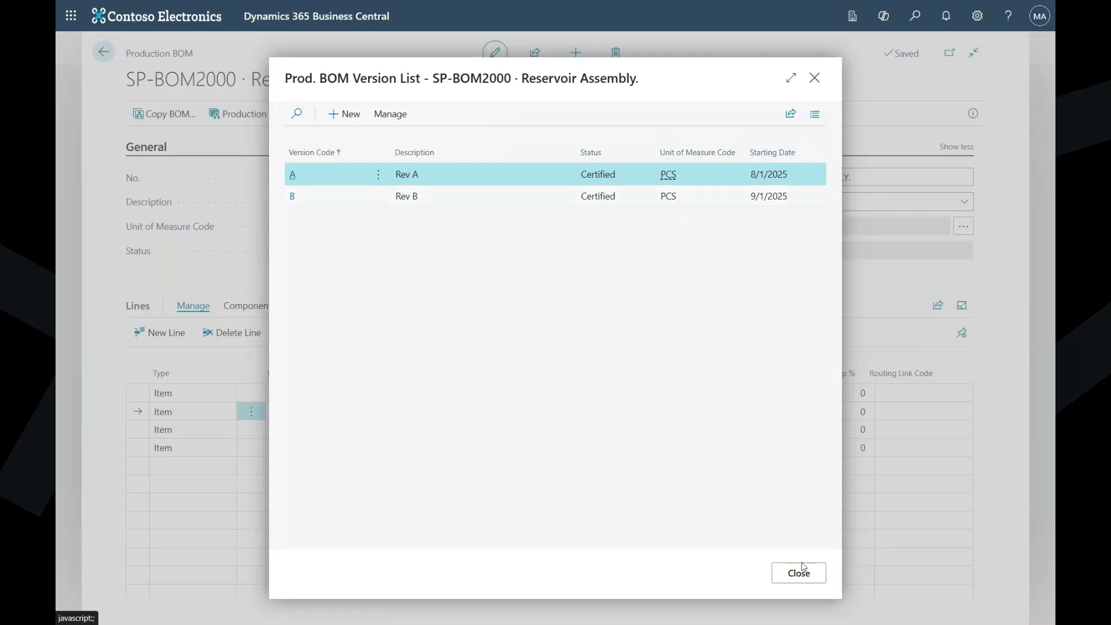
pyautogui.click(802, 578)
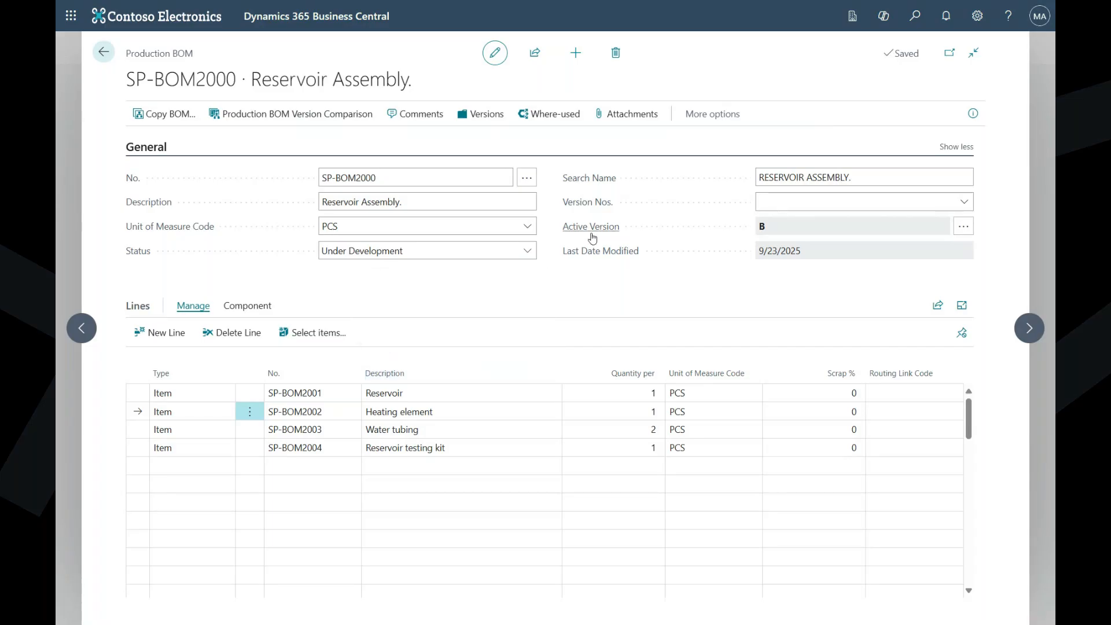
pyautogui.click(489, 116)
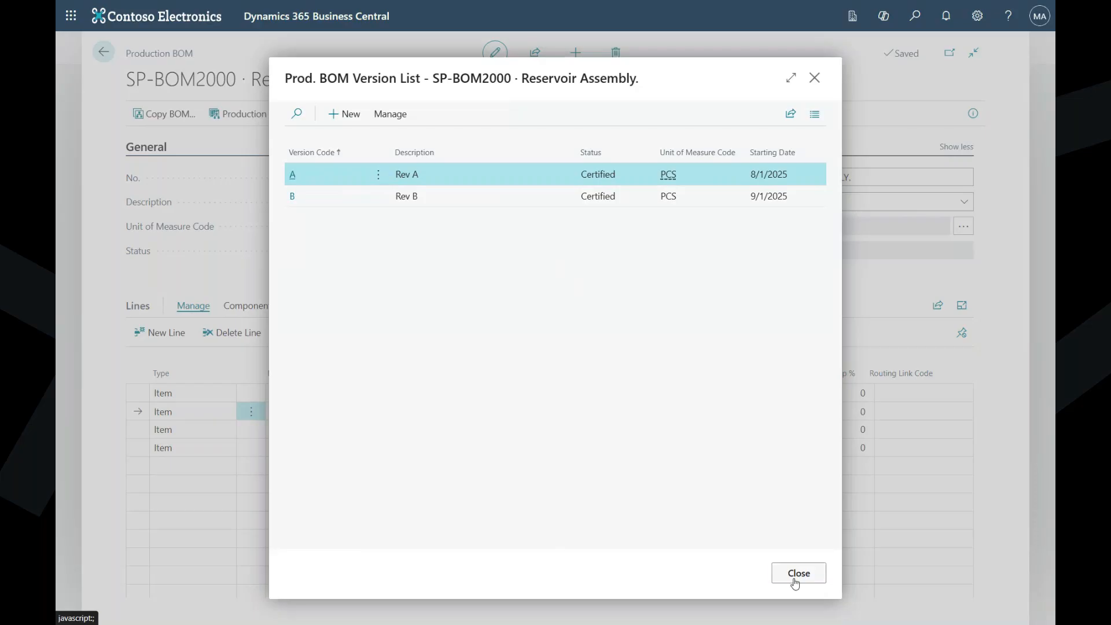
pyautogui.click(798, 574)
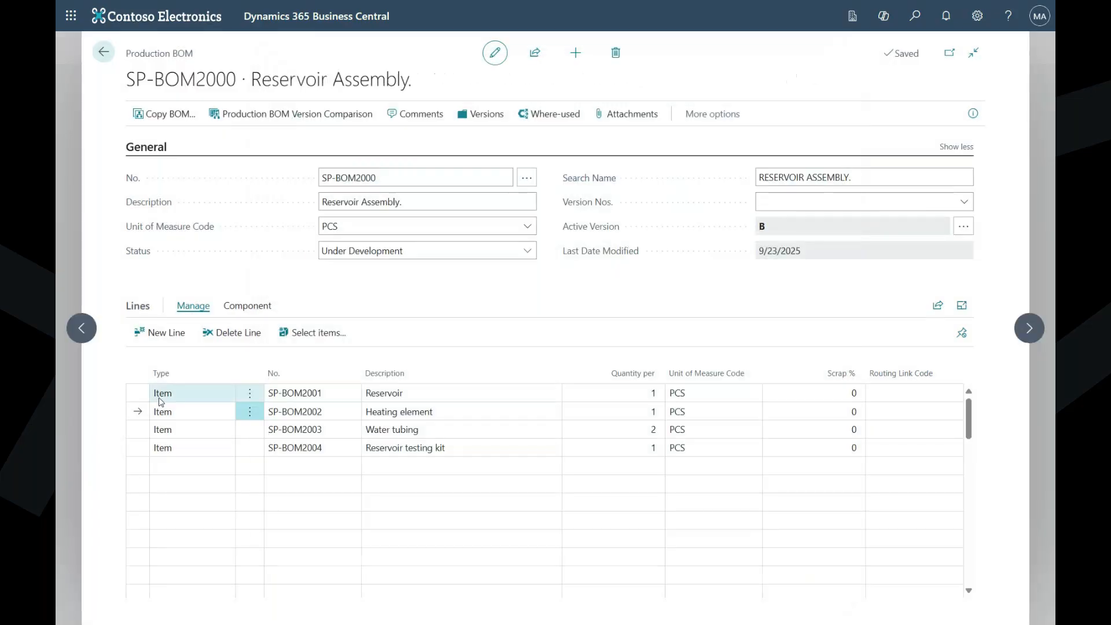
pyautogui.keyDown('shift'); pyautogui.click(136, 446); pyautogui.keyUp('shift')
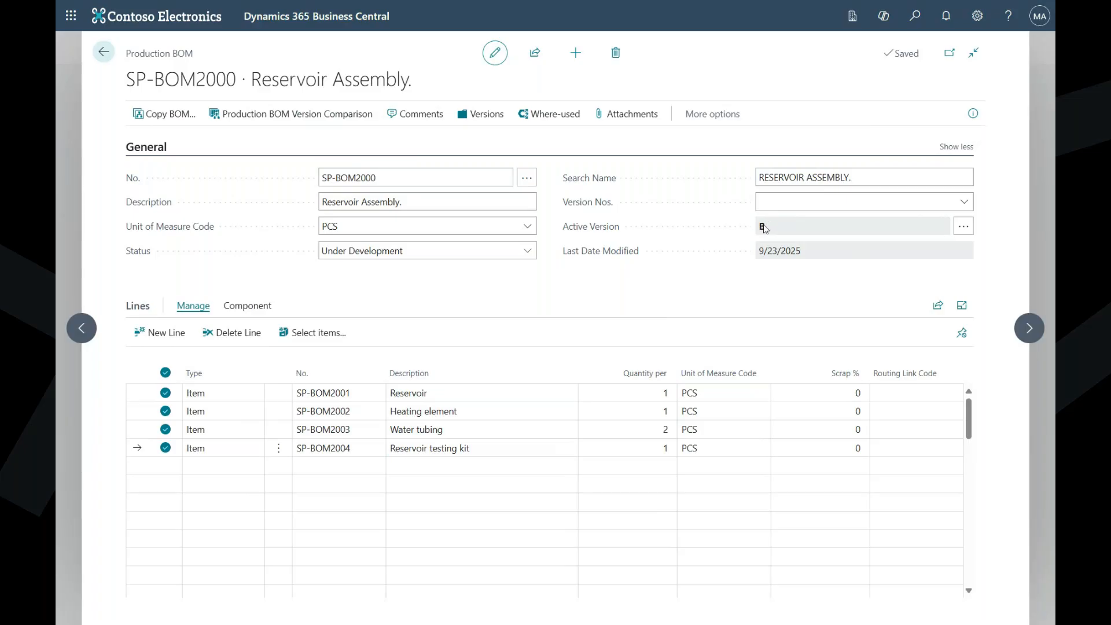
# - Open version B from the BOM's version list to review its component lines, then return to the production BOM
pyautogui.click(462, 110)
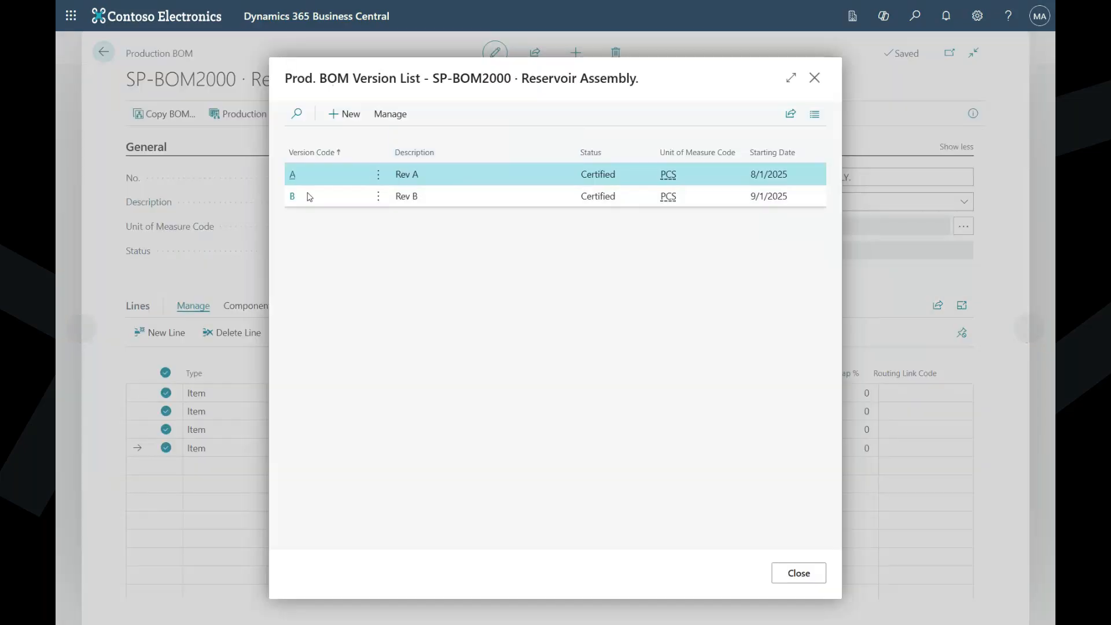
pyautogui.click(293, 200)
pyautogui.click(293, 198)
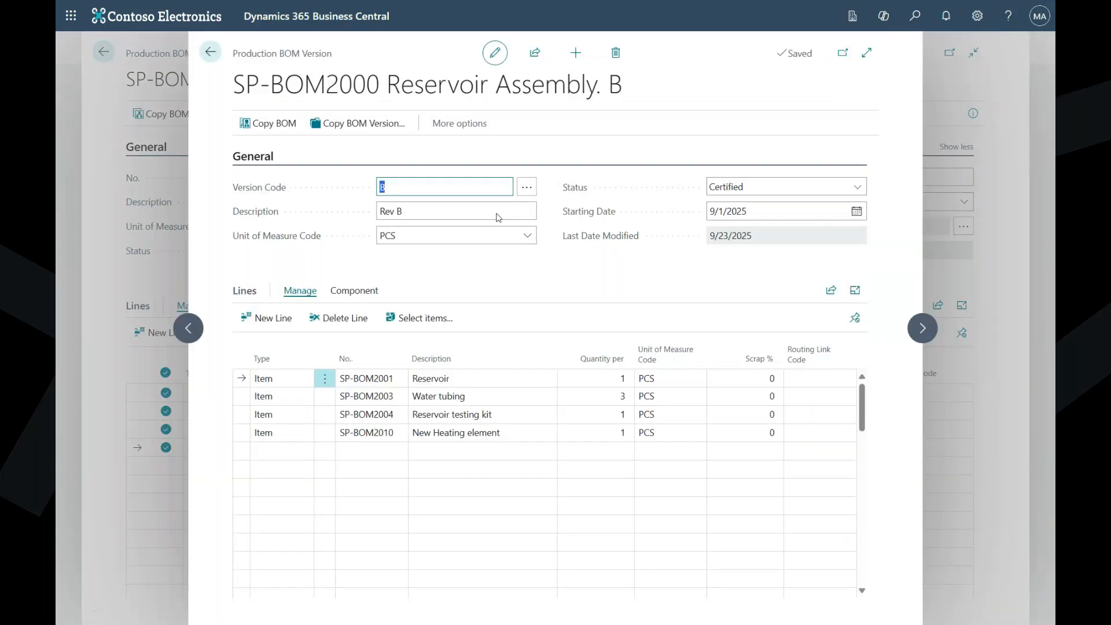
pyautogui.click(210, 53)
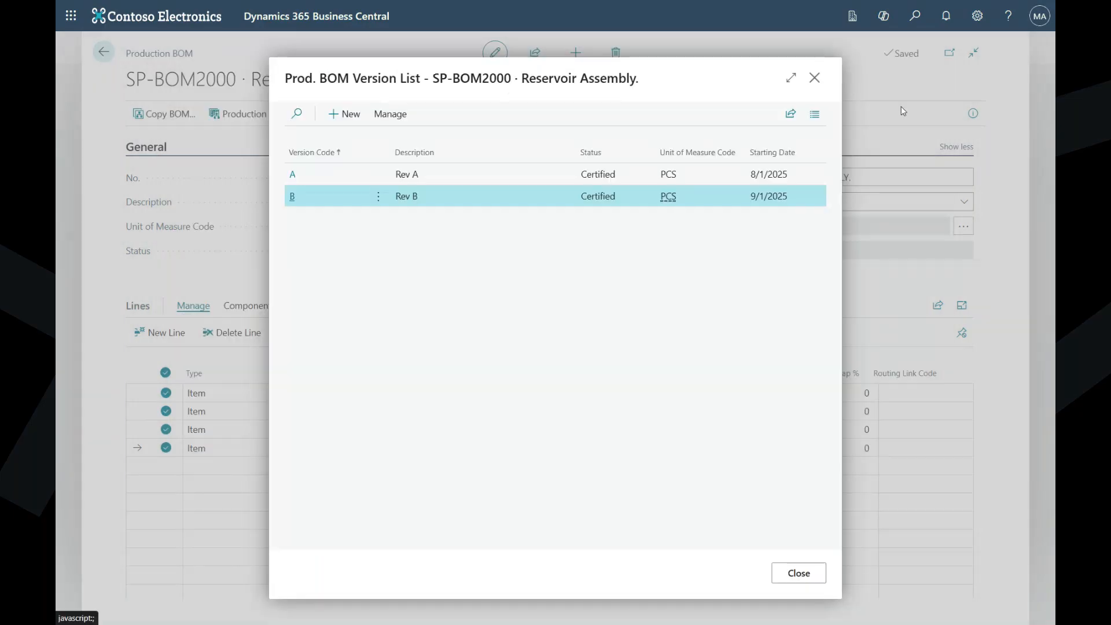
pyautogui.click(815, 80)
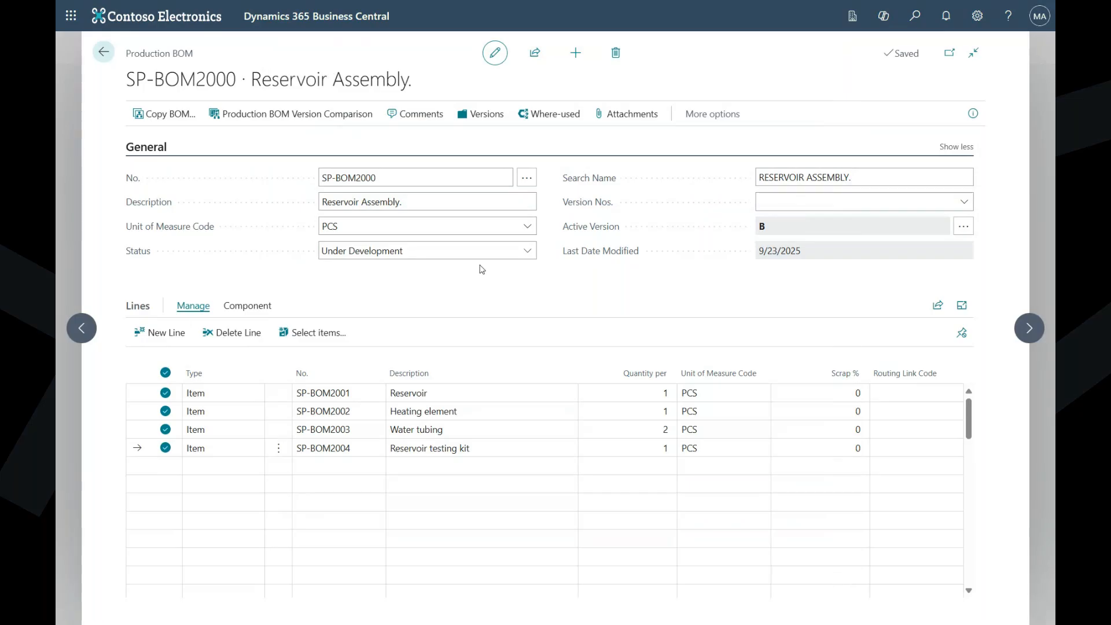
# - Set the Reservoir Assembly production BOM's status to Certified and clear the selection of its component lines
pyautogui.click(468, 252)
pyautogui.click(434, 289)
pyautogui.click(167, 375)
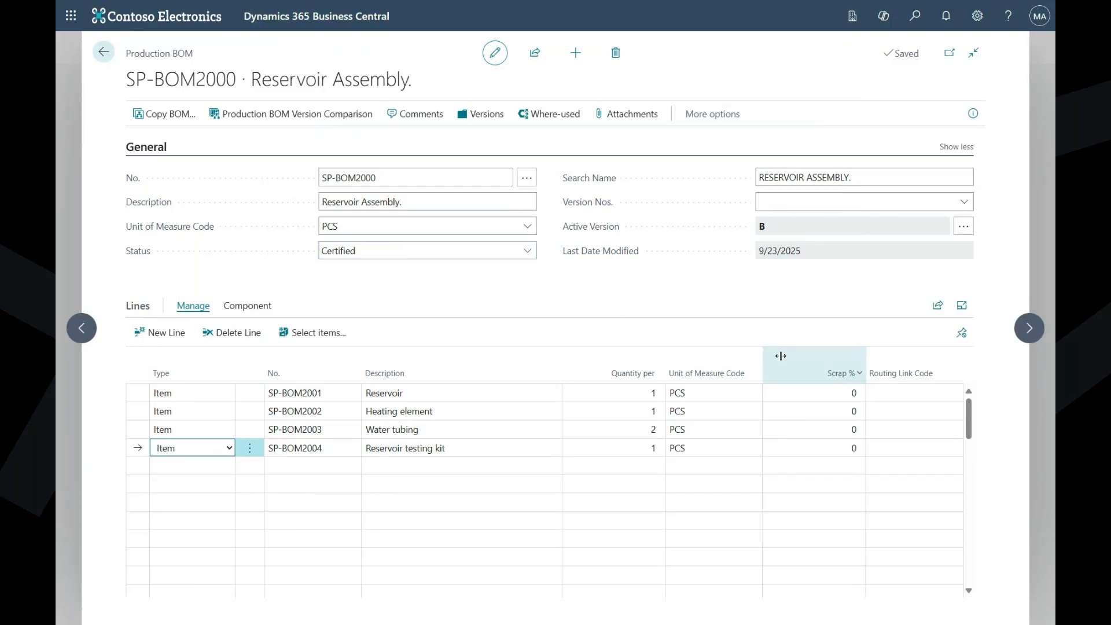
# - Personalize the BOM lines by adding the Starting Date and Ending Date fields between Unit of Measure Code and Scrap %
pyautogui.click(977, 16)
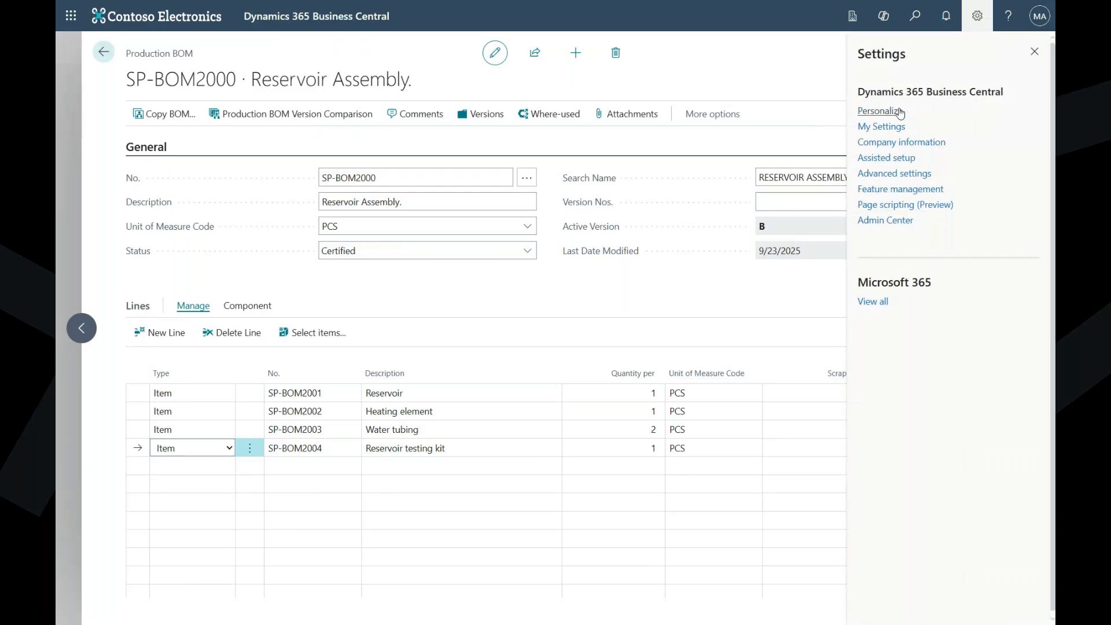
pyautogui.click(881, 110)
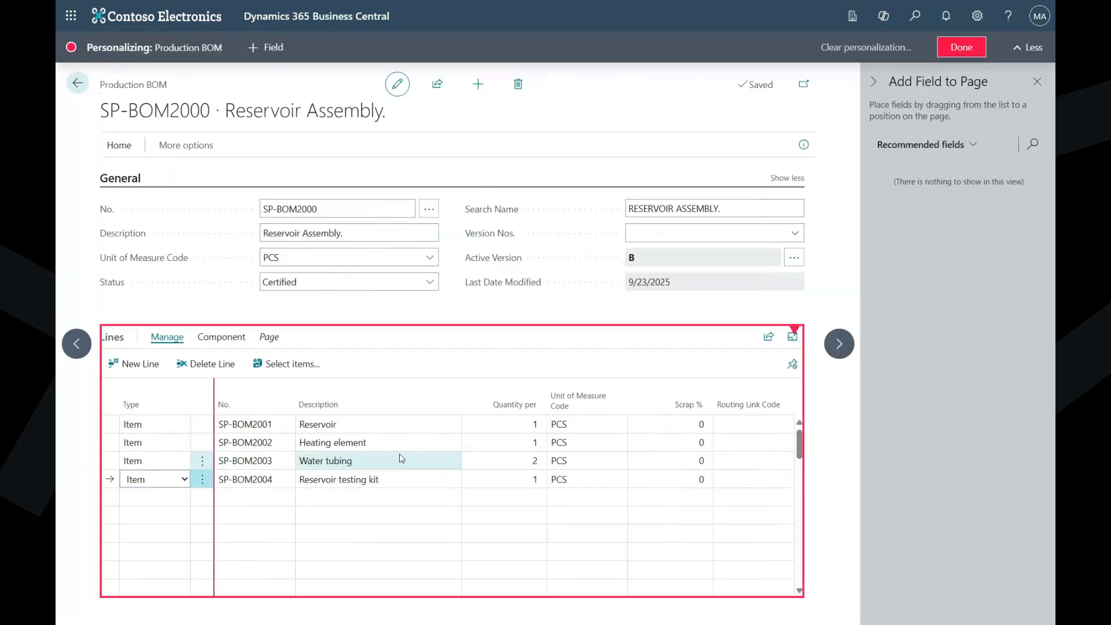
pyautogui.click(384, 426)
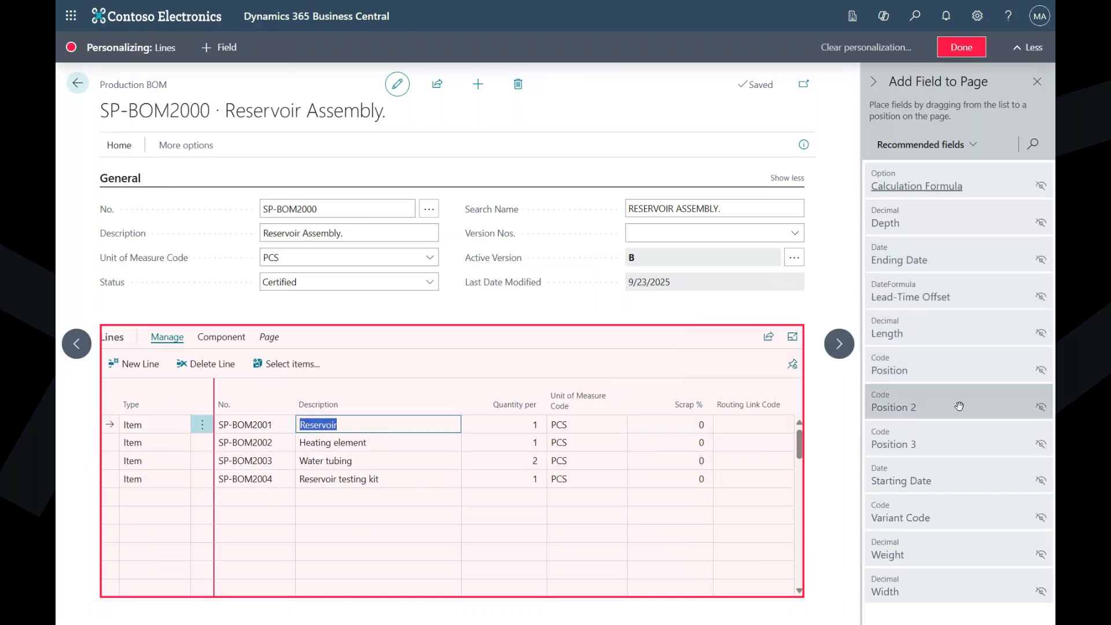
pyautogui.moveTo(958, 471)
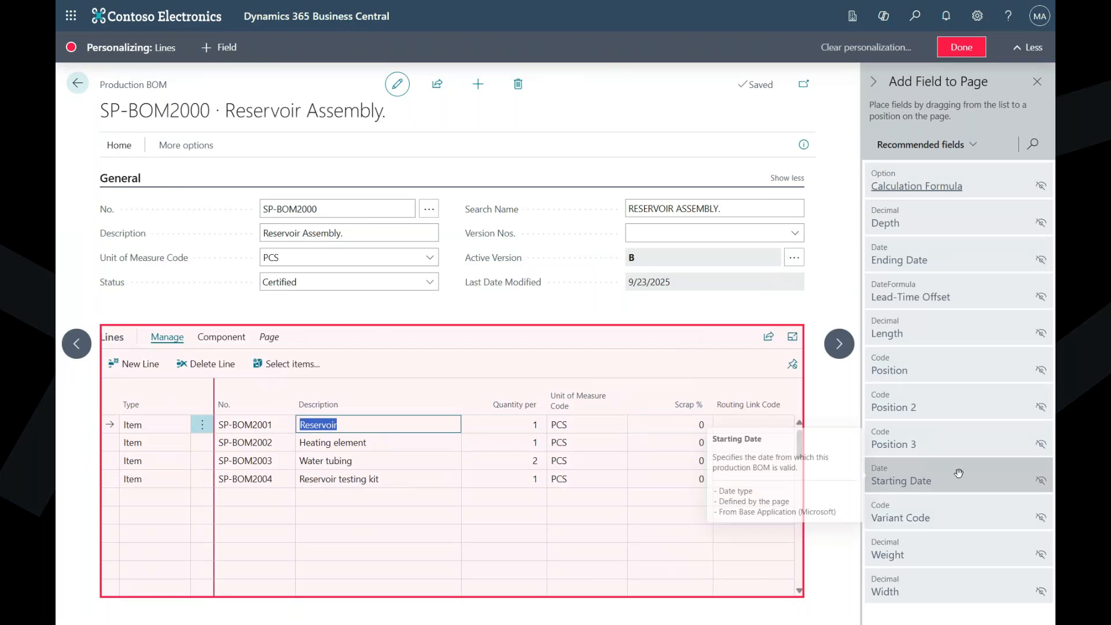
pyautogui.moveTo(975, 483); pyautogui.dragTo(718, 420)
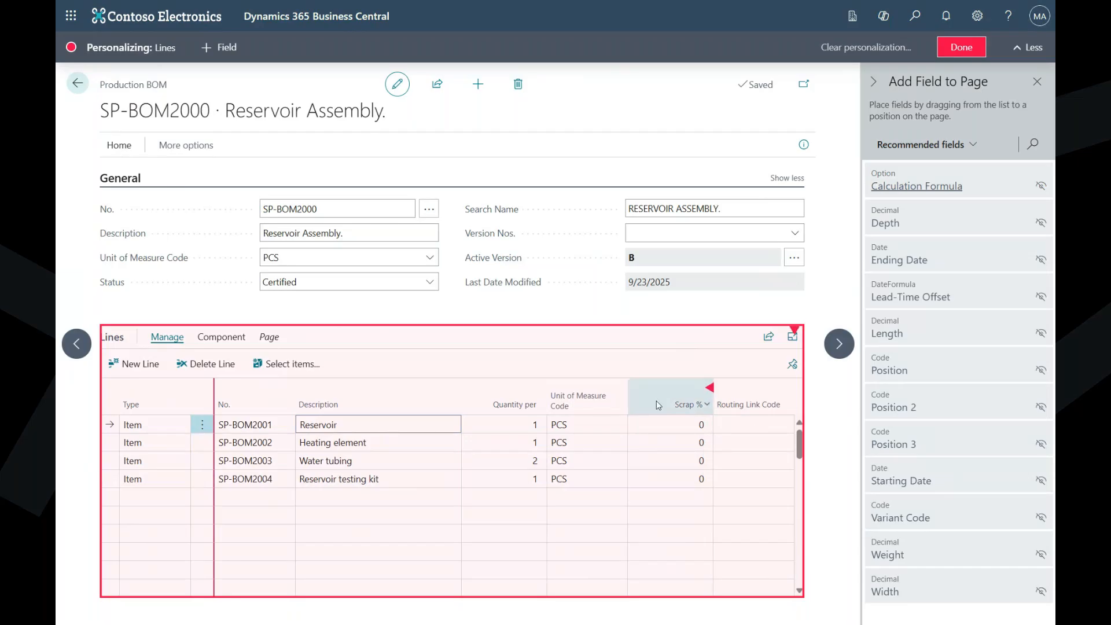
pyautogui.moveTo(907, 483); pyautogui.dragTo(634, 395)
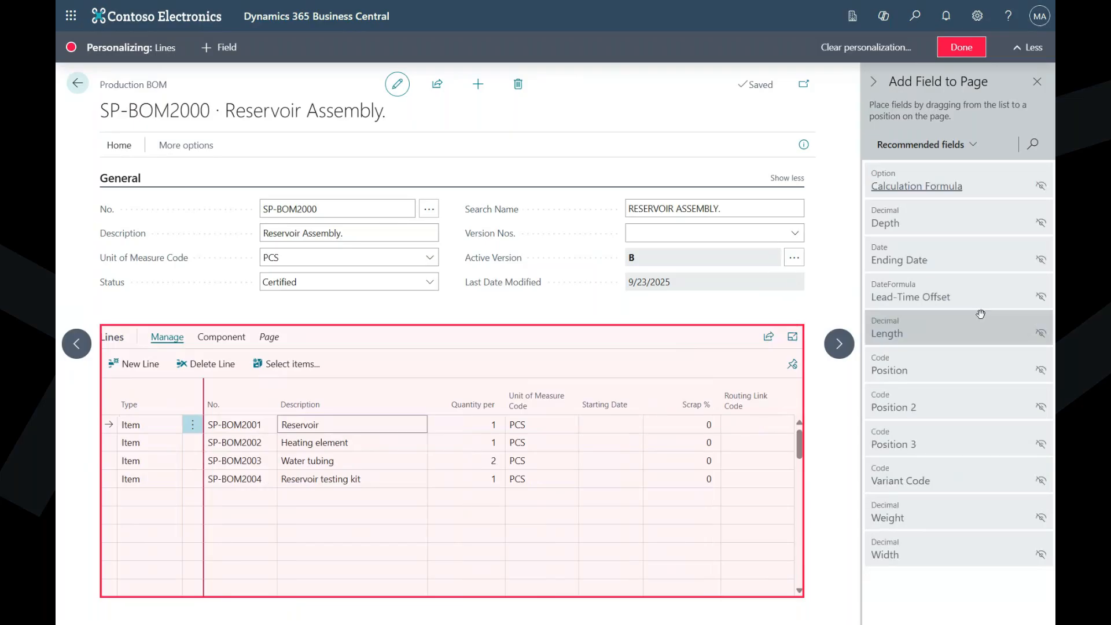
pyautogui.moveTo(955, 264)
pyautogui.mouseDown()
pyautogui.moveTo(772, 318)
pyautogui.moveTo(640, 400)
pyautogui.moveTo(745, 362)
pyautogui.moveTo(880, 265)
pyautogui.moveTo(649, 405)
pyautogui.mouseUp()
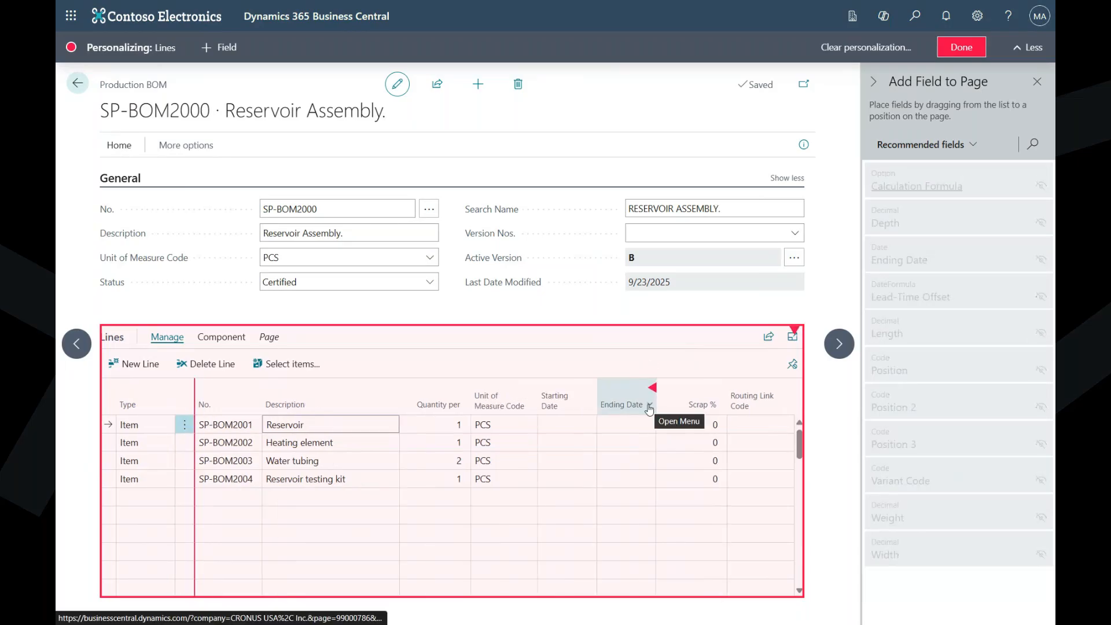
pyautogui.click(960, 48)
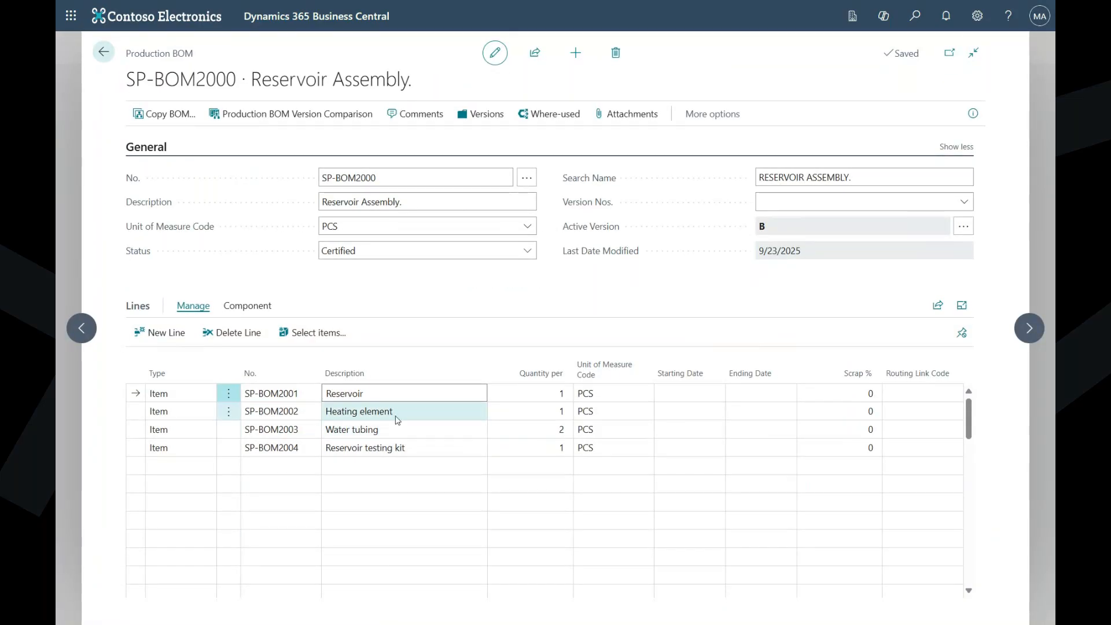
# - Set the BOM's status to Under Development and the Heating element line's ending date to 8/31/2025
pyautogui.click(429, 250)
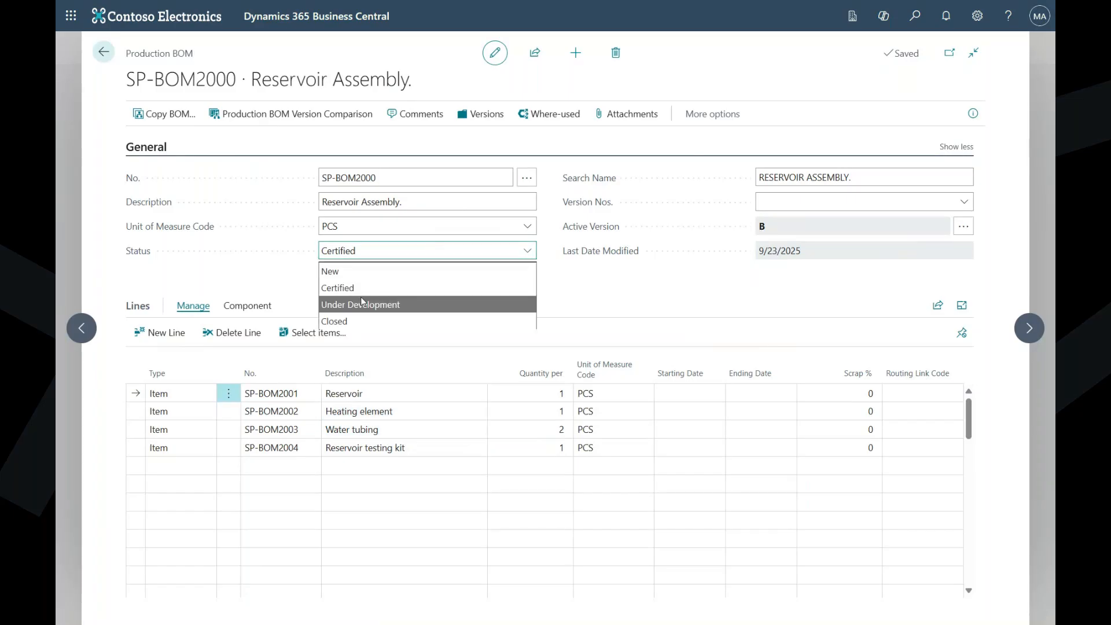
pyautogui.click(419, 304)
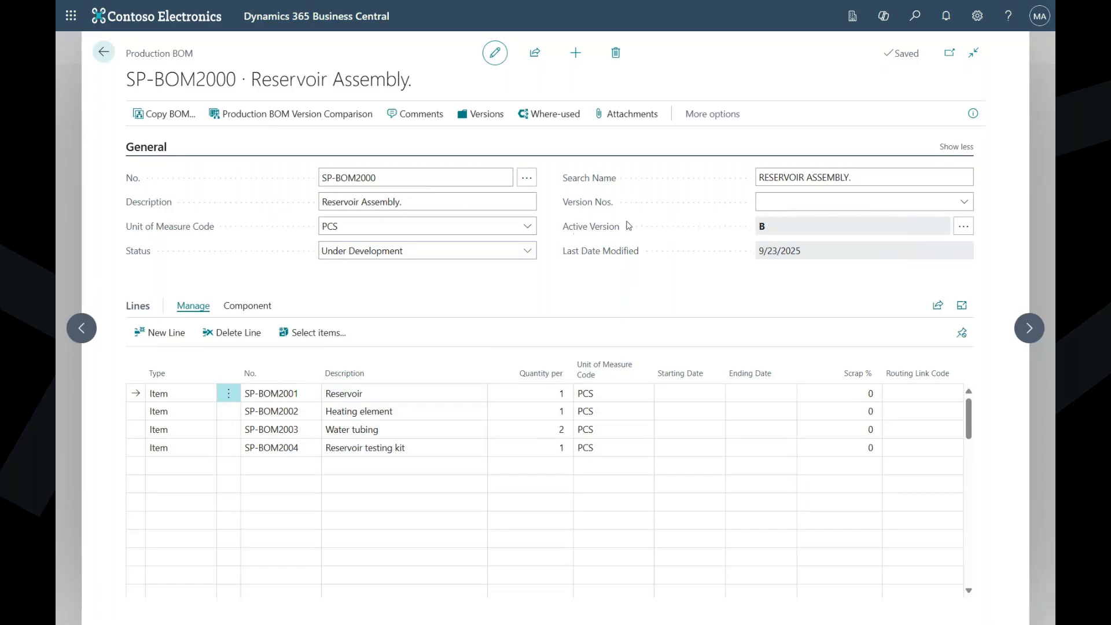
pyautogui.click(410, 412)
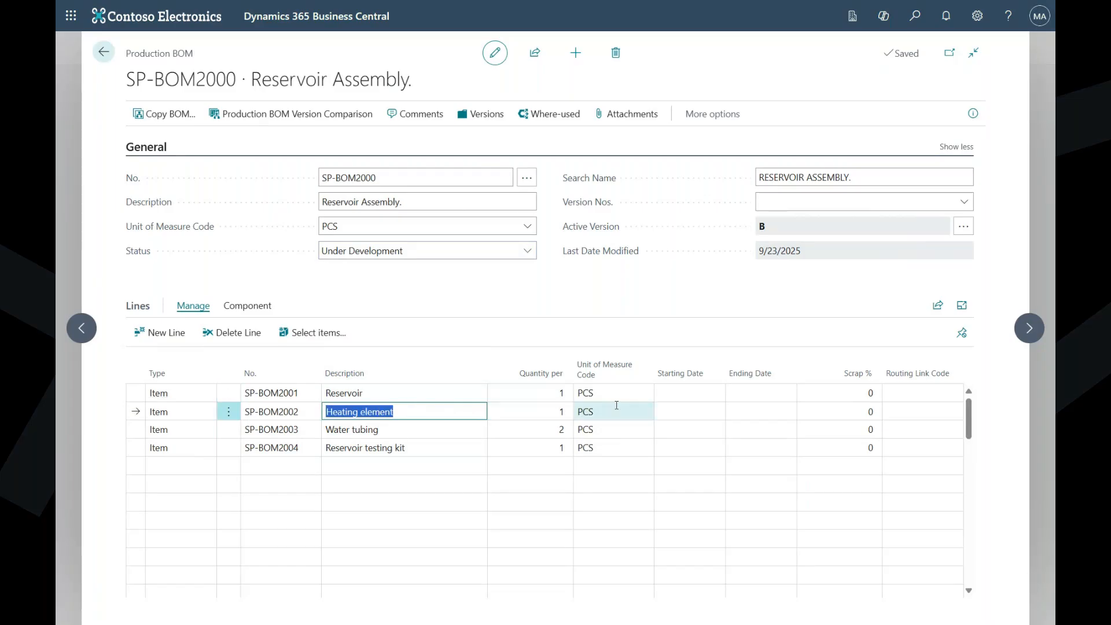
pyautogui.click(731, 411)
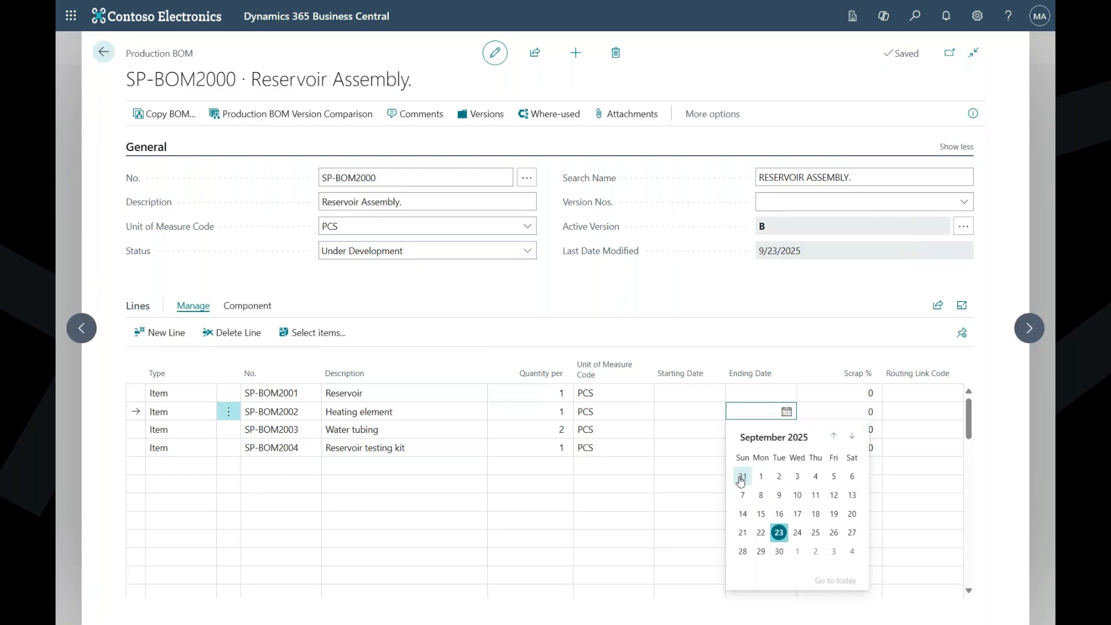
pyautogui.click(741, 481)
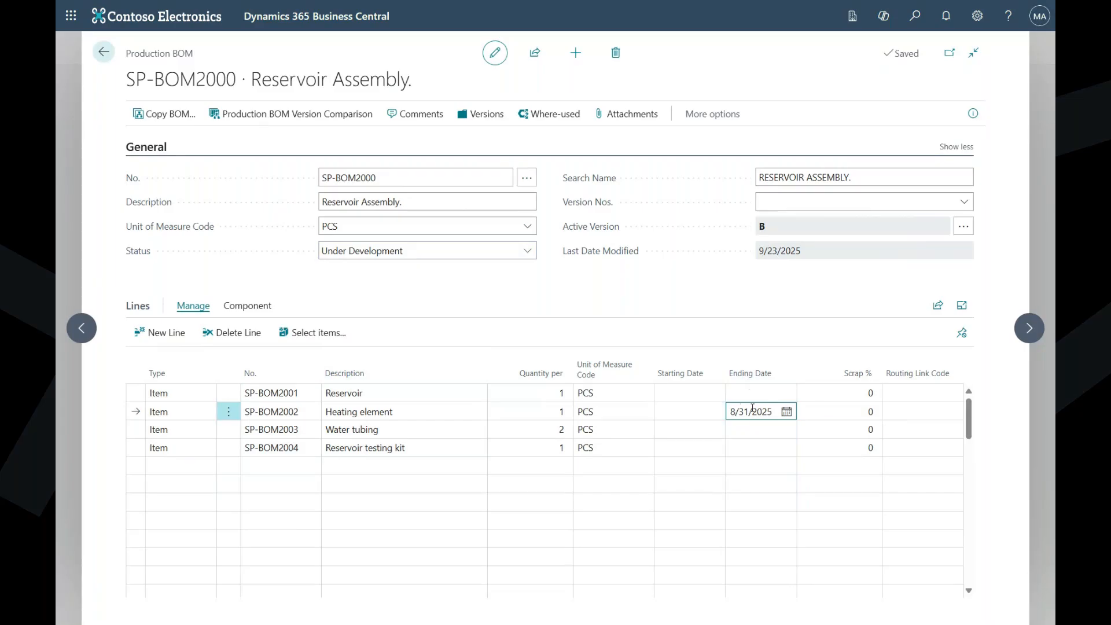
# - Add a component line for item SP-BOM2010, New Heating element, with a quantity per of 1
pyautogui.click(279, 468)
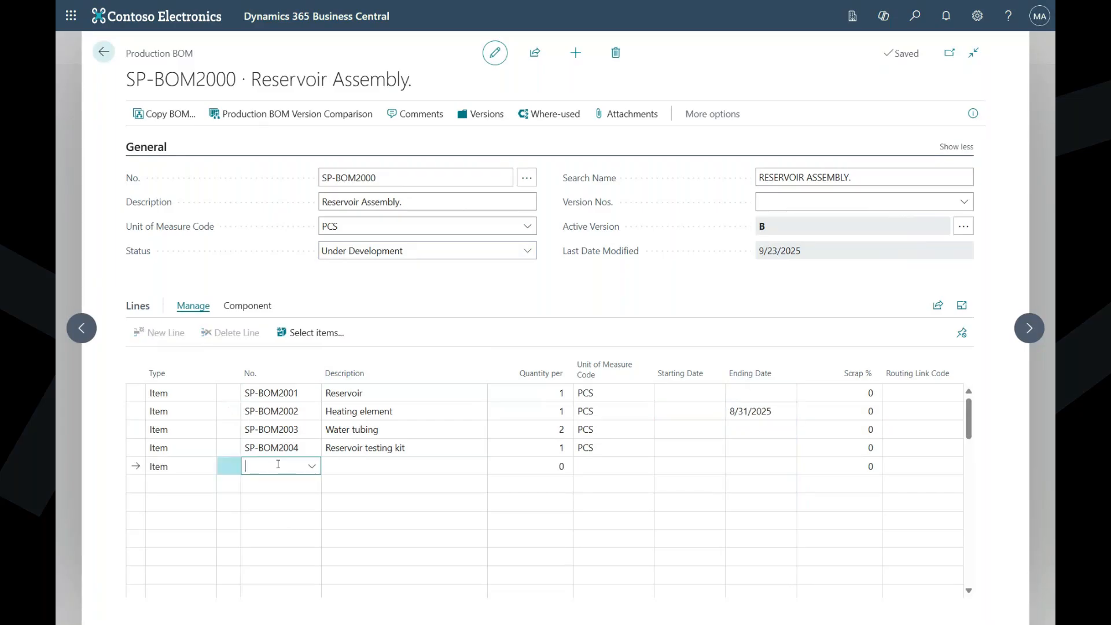
pyautogui.write('heatin')
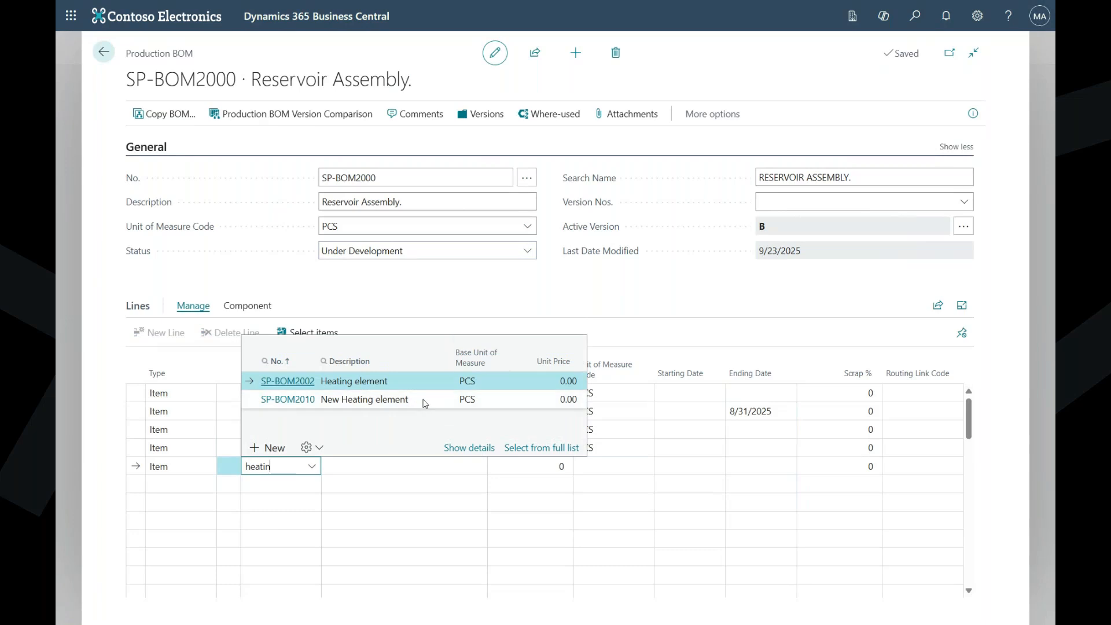
pyautogui.click(379, 399)
pyautogui.click(564, 467)
pyautogui.write('1')
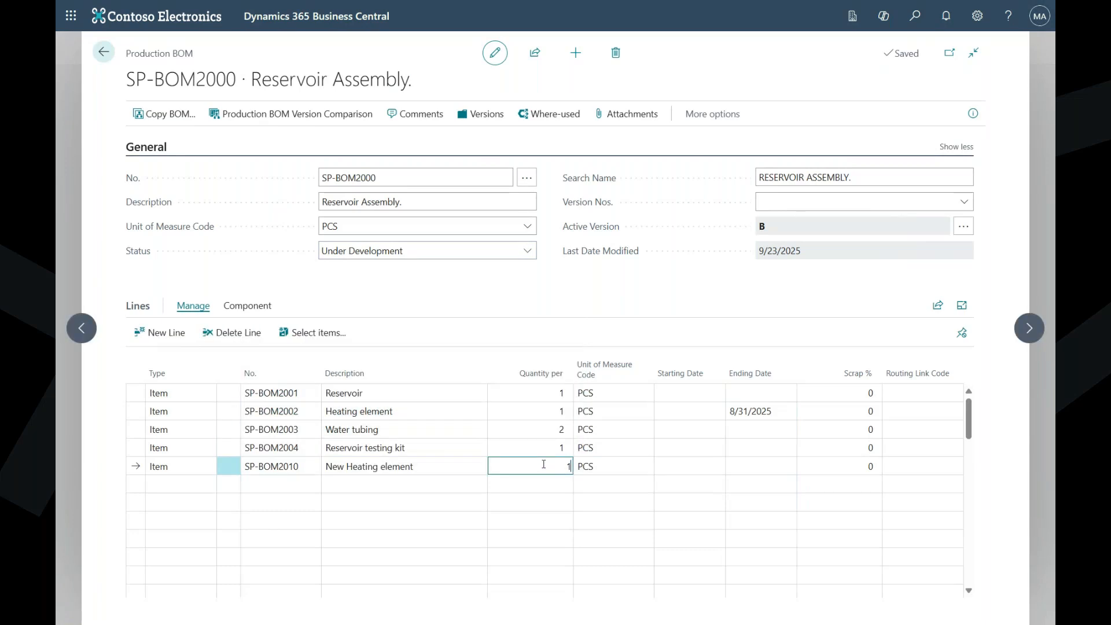
pyautogui.press('Tab')
pyautogui.press('Tab')
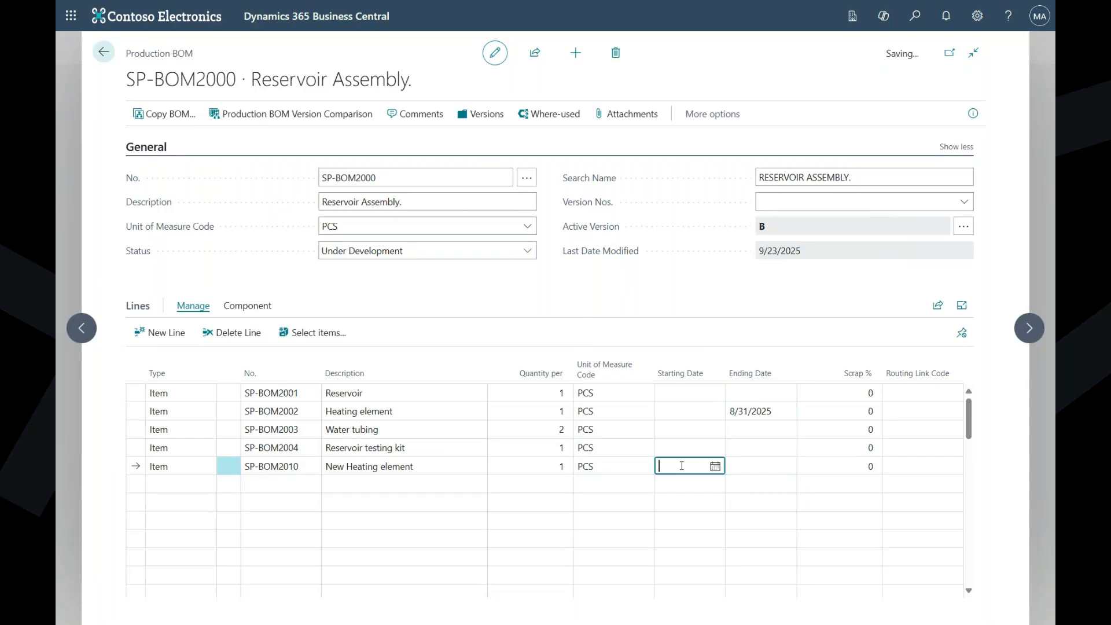
# - Set the New Heating element line's starting date to 9/1/2025
pyautogui.click(716, 468)
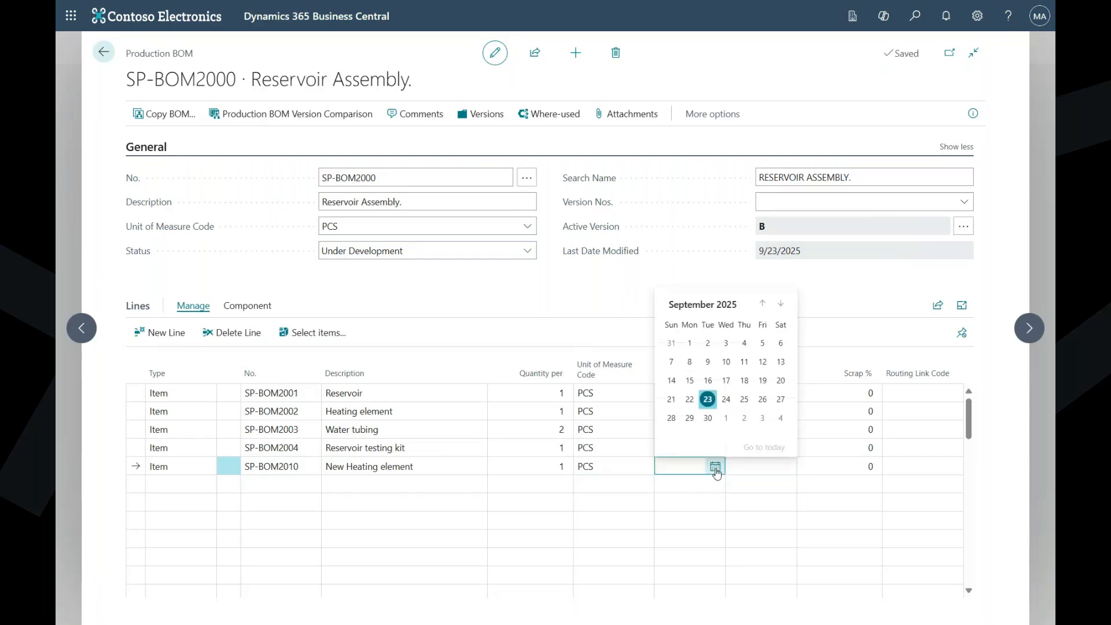
pyautogui.click(694, 348)
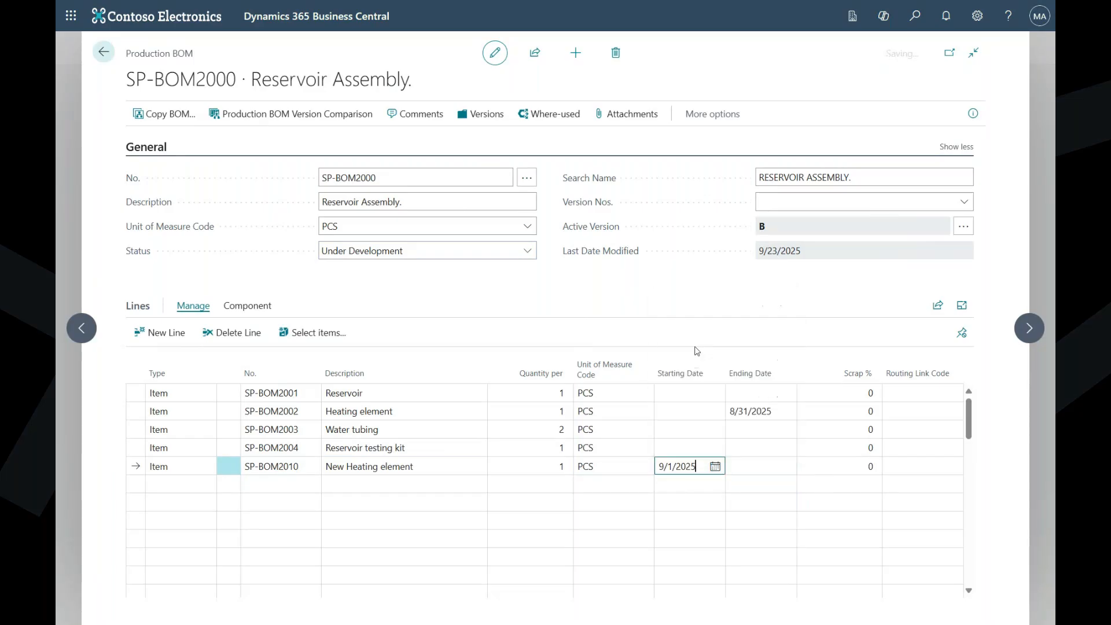
pyautogui.click(769, 484)
pyautogui.click(682, 450)
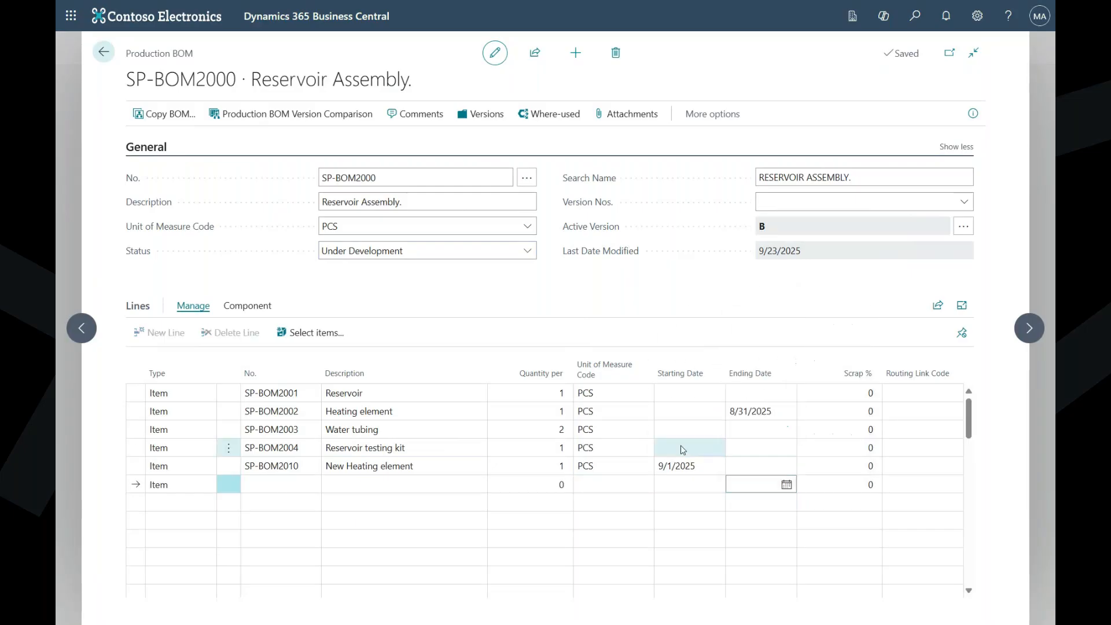
pyautogui.click(683, 467)
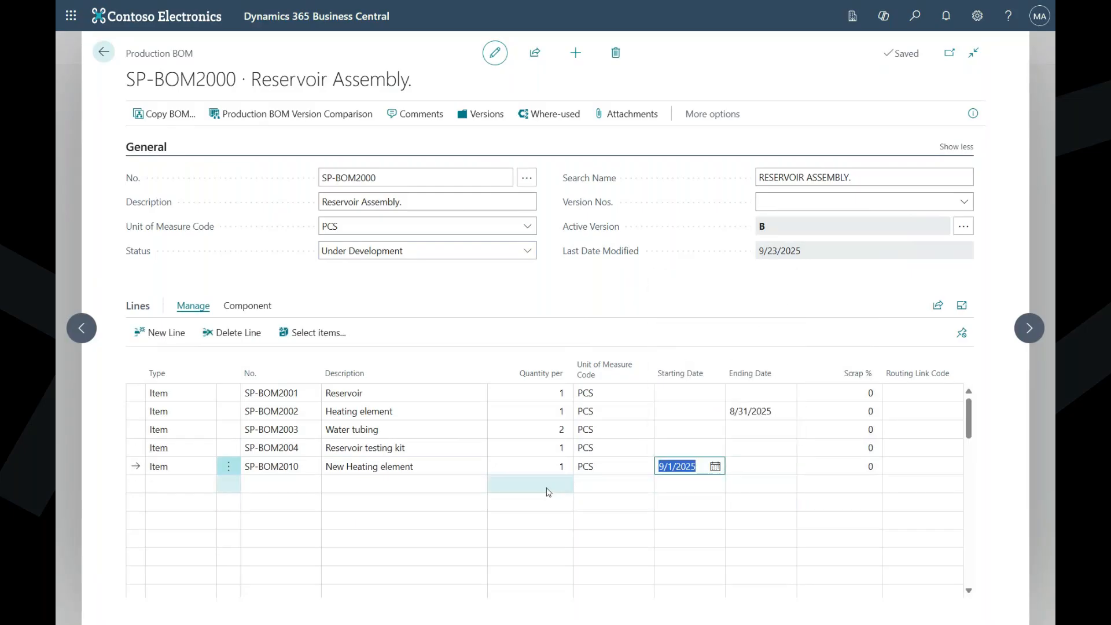
pyautogui.click(138, 470)
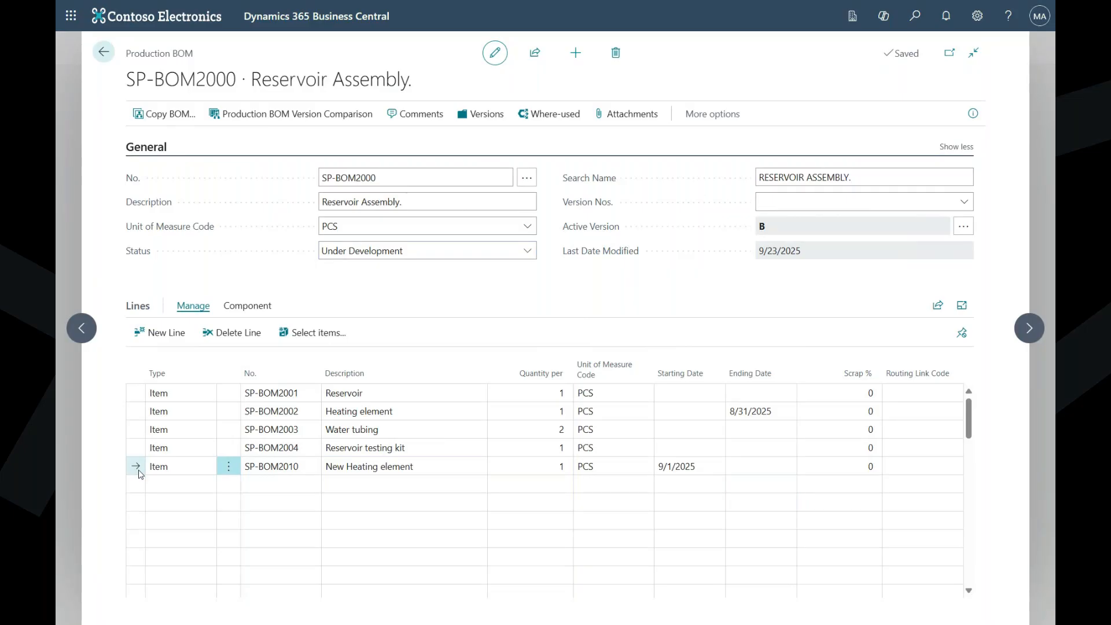
pyautogui.click(493, 481)
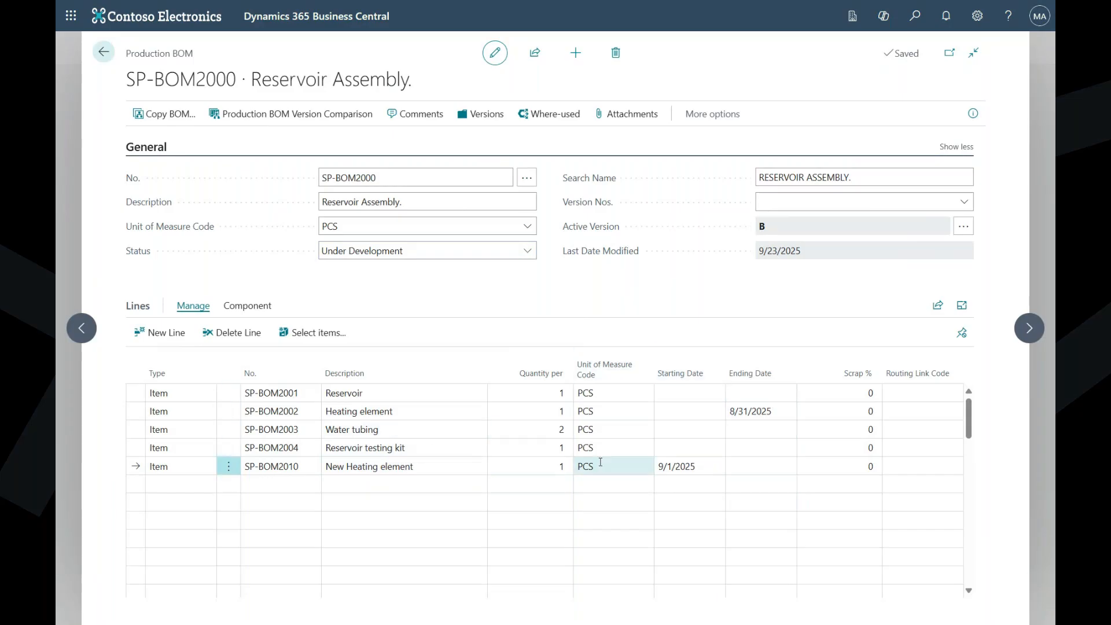
# - Certify the production BOM with its dated component lines by setting the status to Certified
pyautogui.click(479, 257)
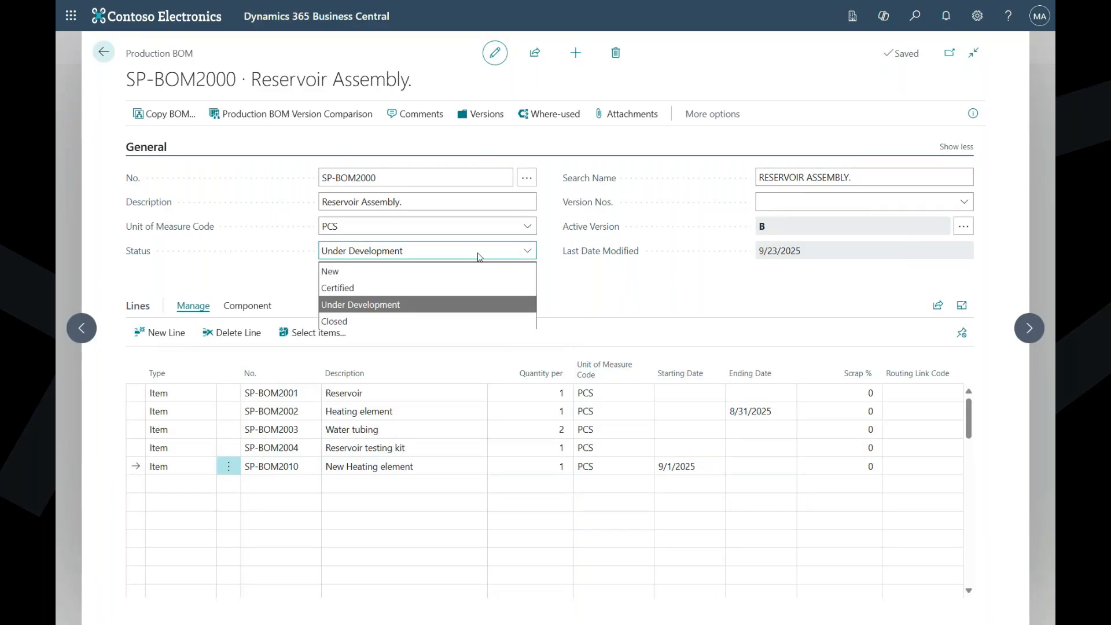
pyautogui.click(427, 287)
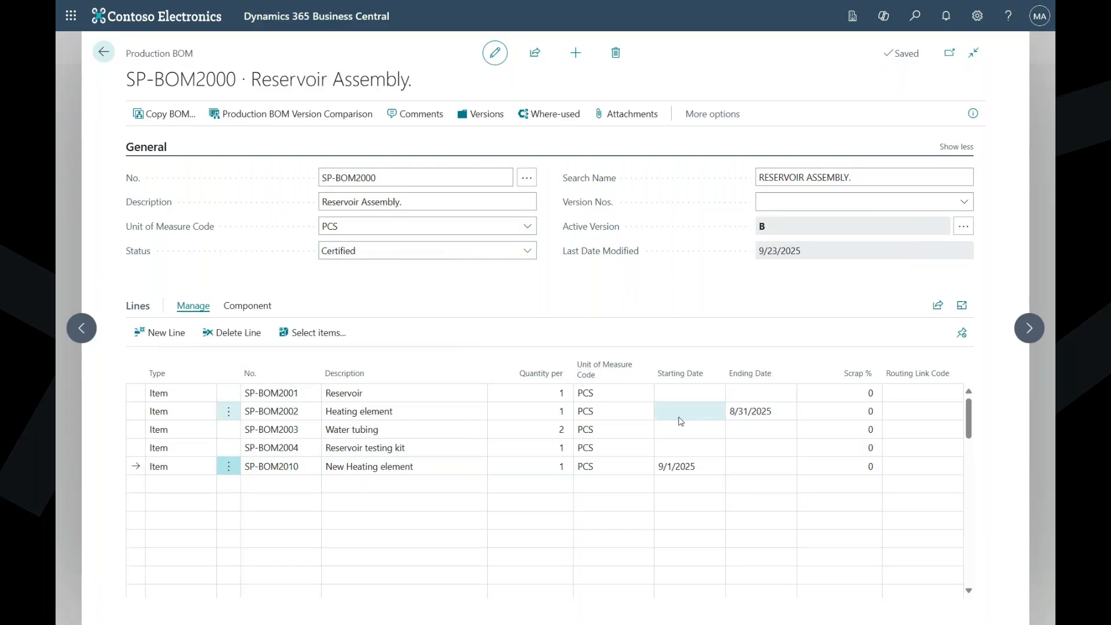
pyautogui.click(598, 419)
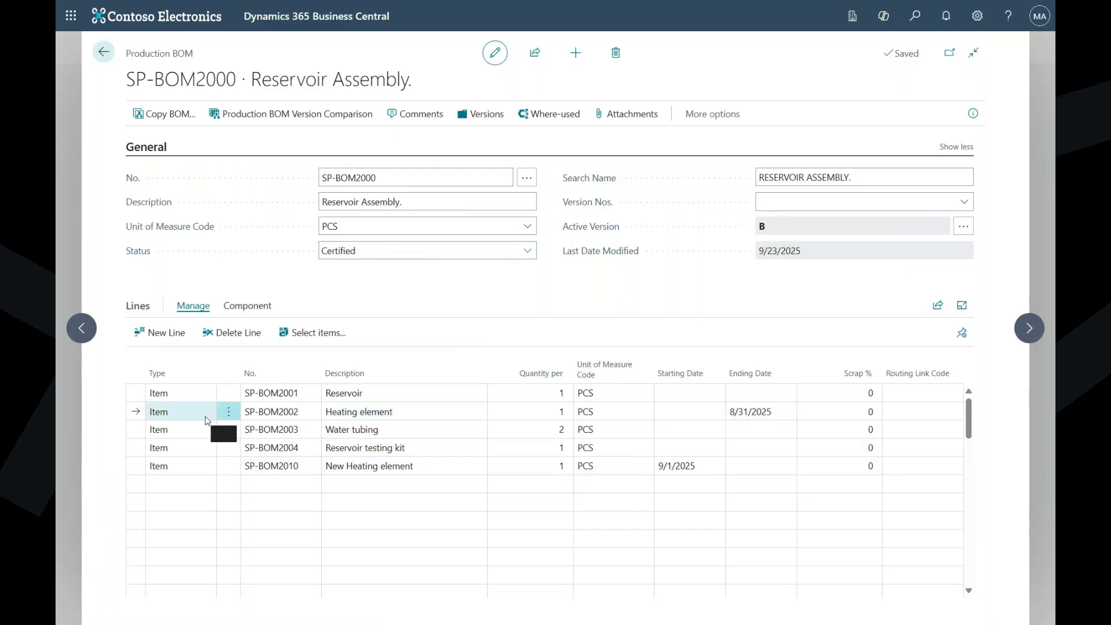
pyautogui.click(129, 469)
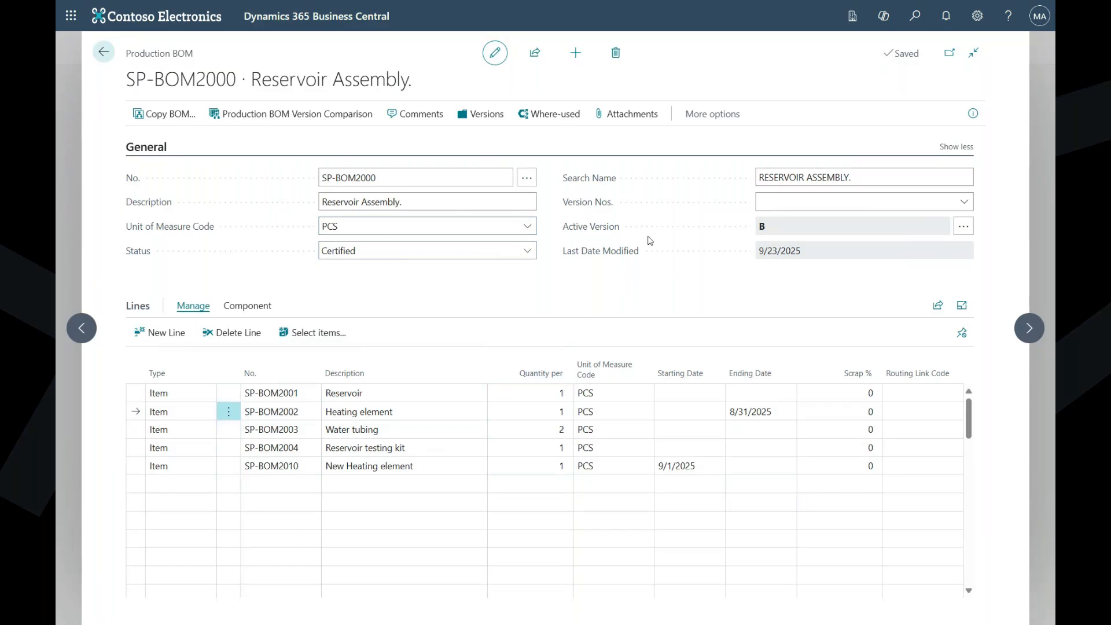
# - Review the BOM's version list, then close the Reservoir Assembly BOM and return to the list of production BOMs
pyautogui.click(483, 115)
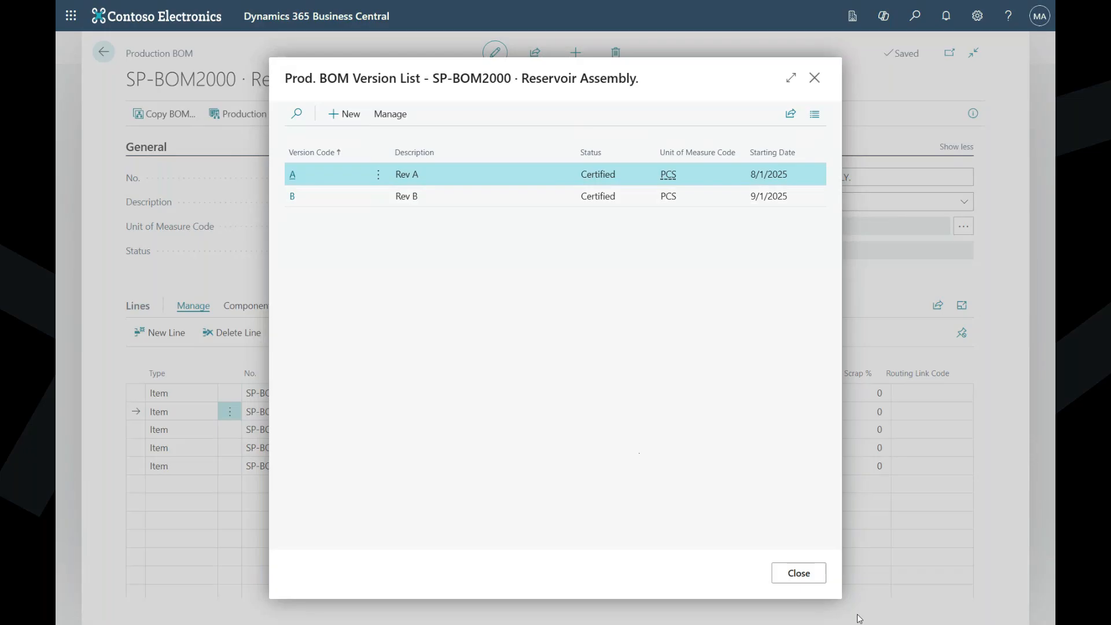
pyautogui.click(797, 581)
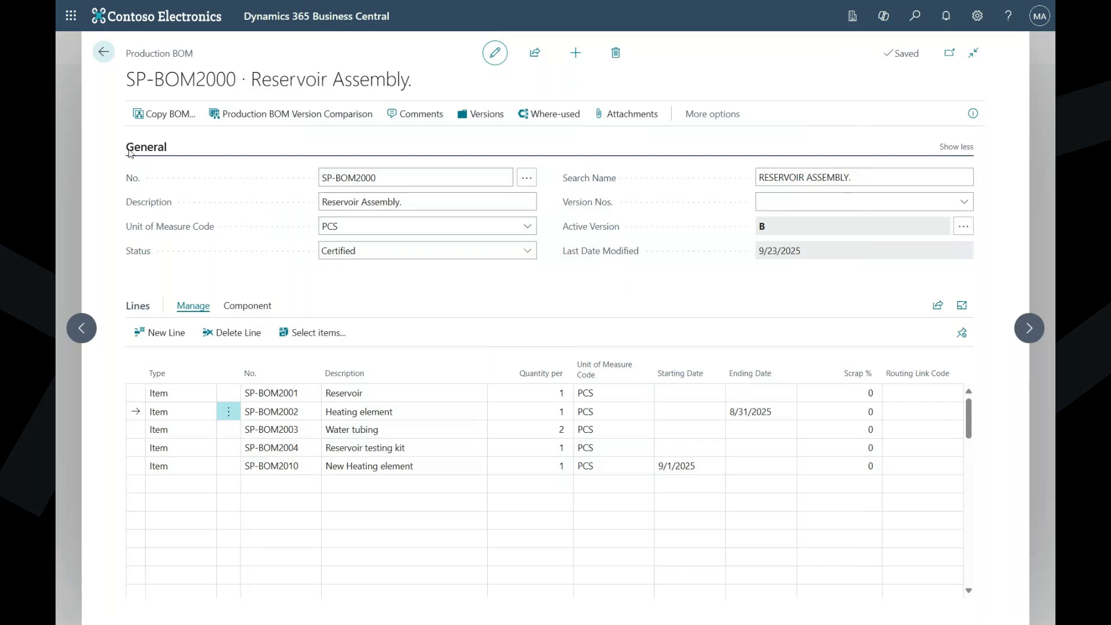
pyautogui.click(102, 53)
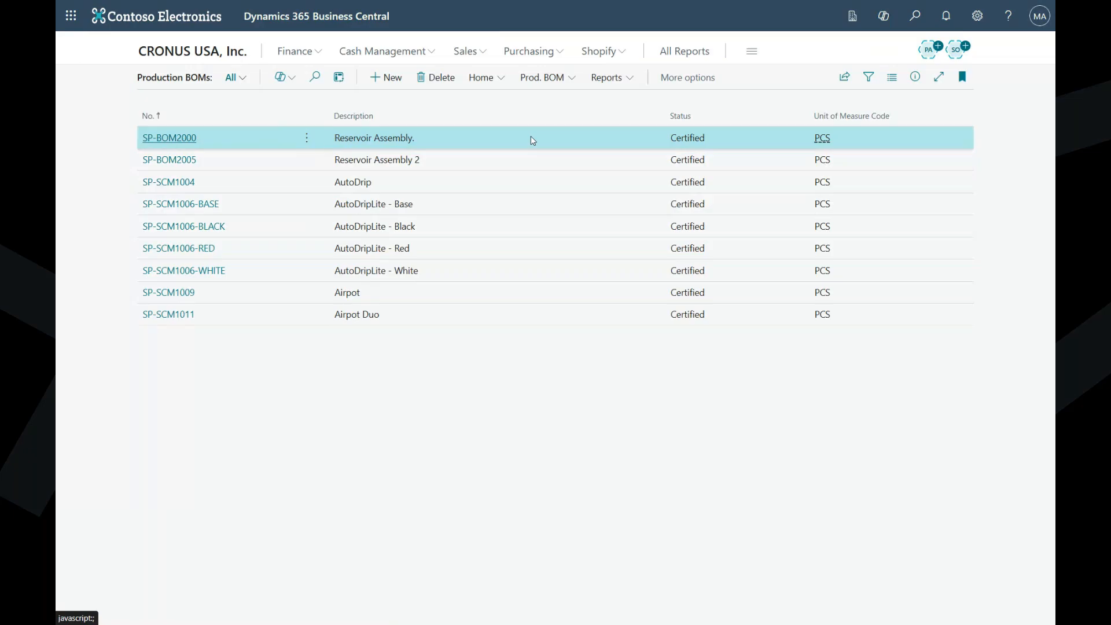
# - Start the Exchange Production BOM Item routine and choose item SP-BOM1305, Screw Hex M3, Zinc, as the component being exchanged
pyautogui.click(576, 79)
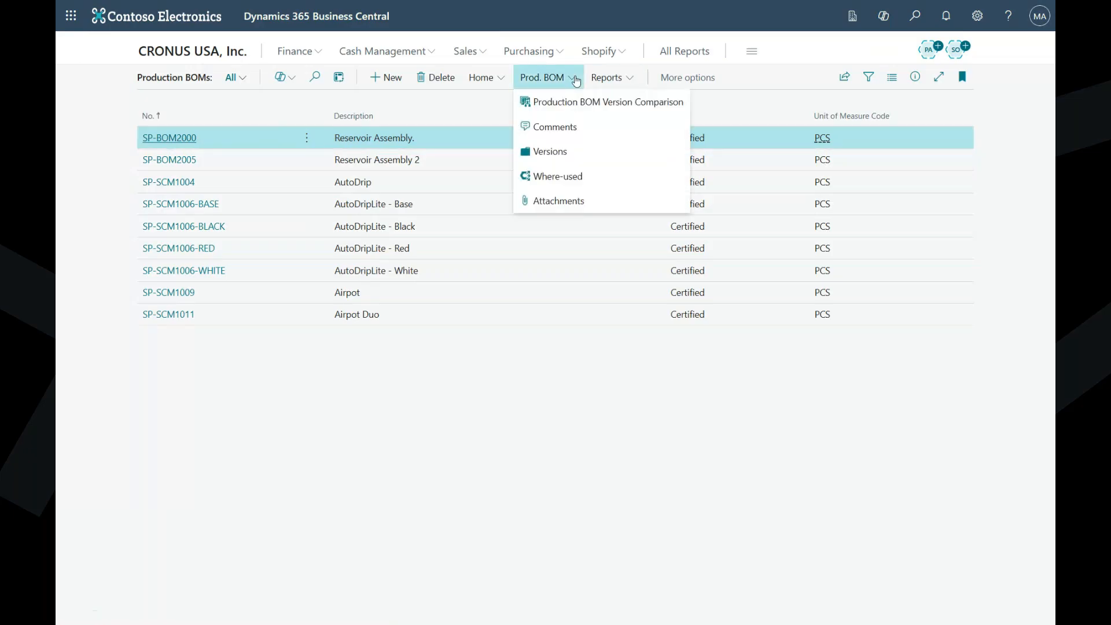
pyautogui.click(499, 84)
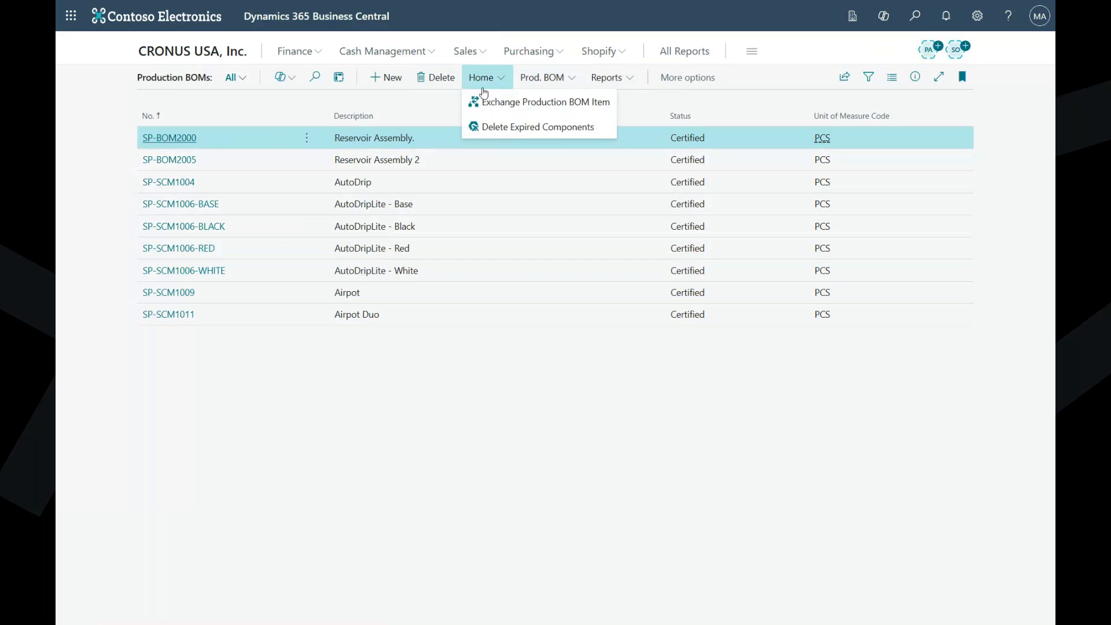
pyautogui.click(553, 103)
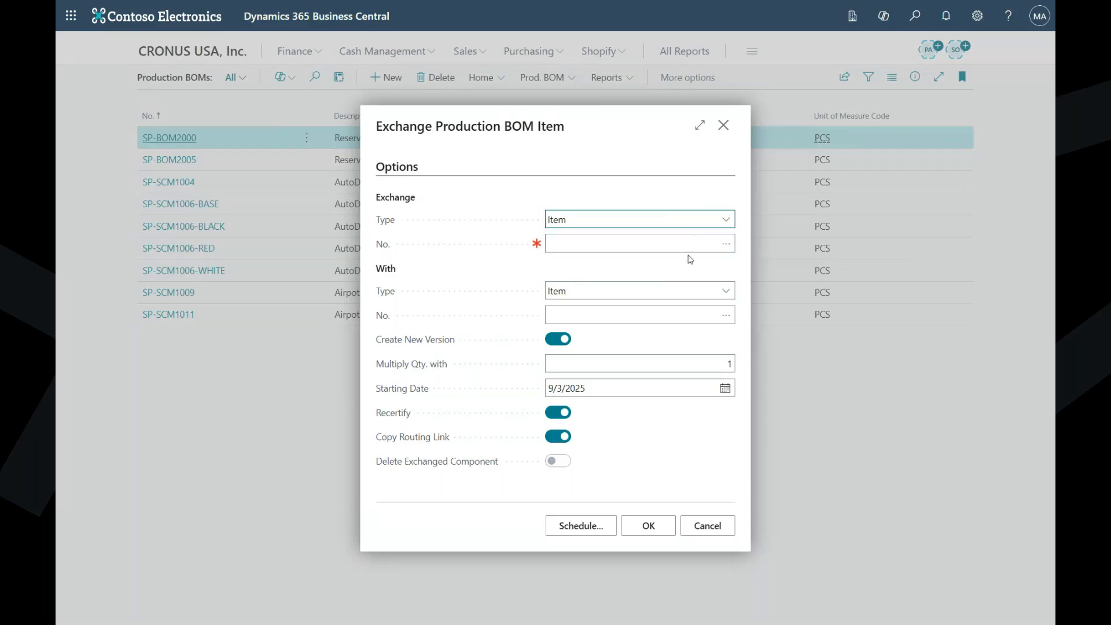
pyautogui.click(649, 249)
pyautogui.write('sp-bom')
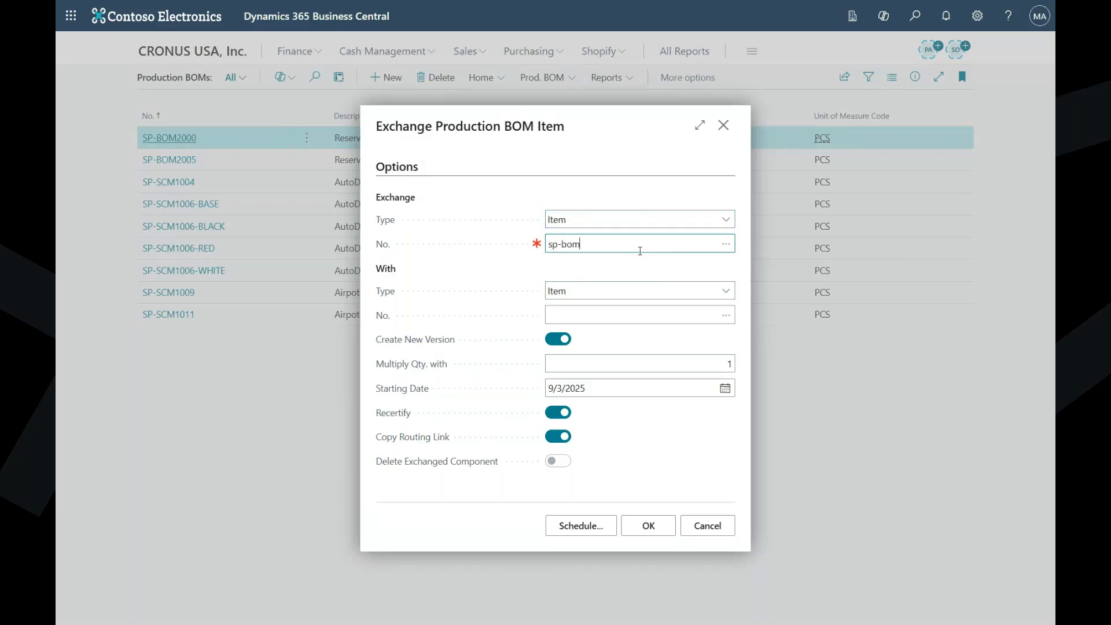
pyautogui.click(725, 245)
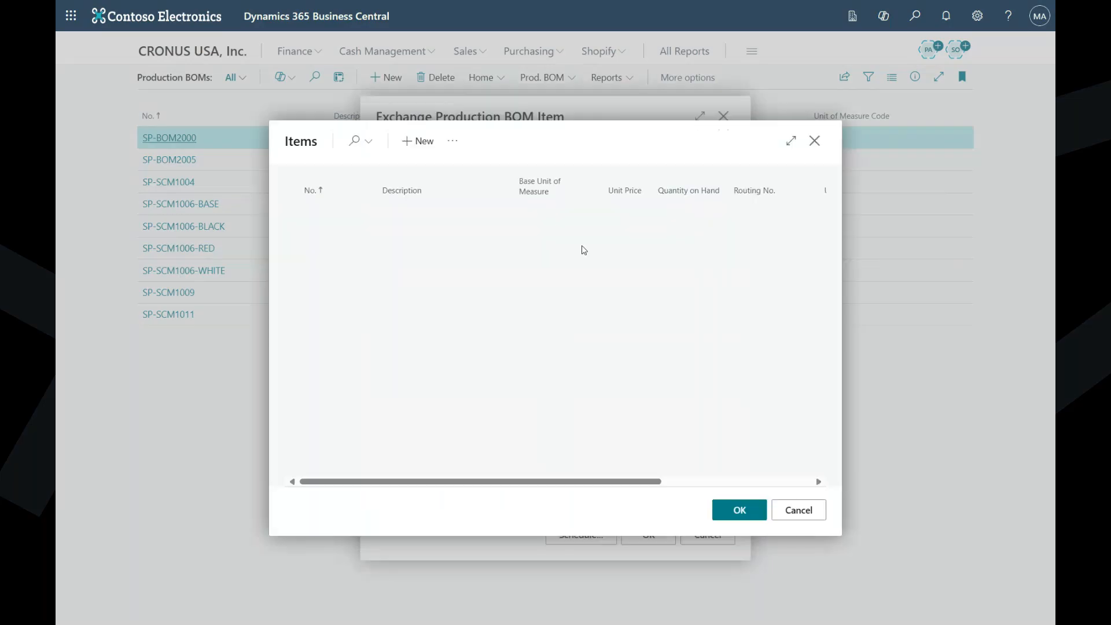
pyautogui.scroll(-20, 405, 289)
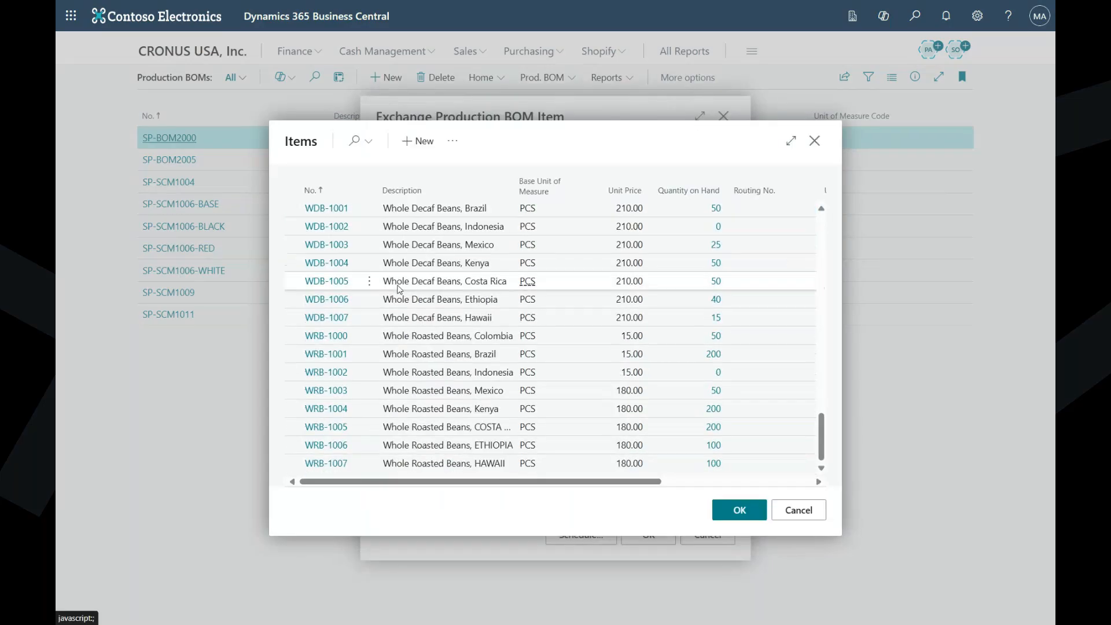
pyautogui.scroll(10, 402, 296)
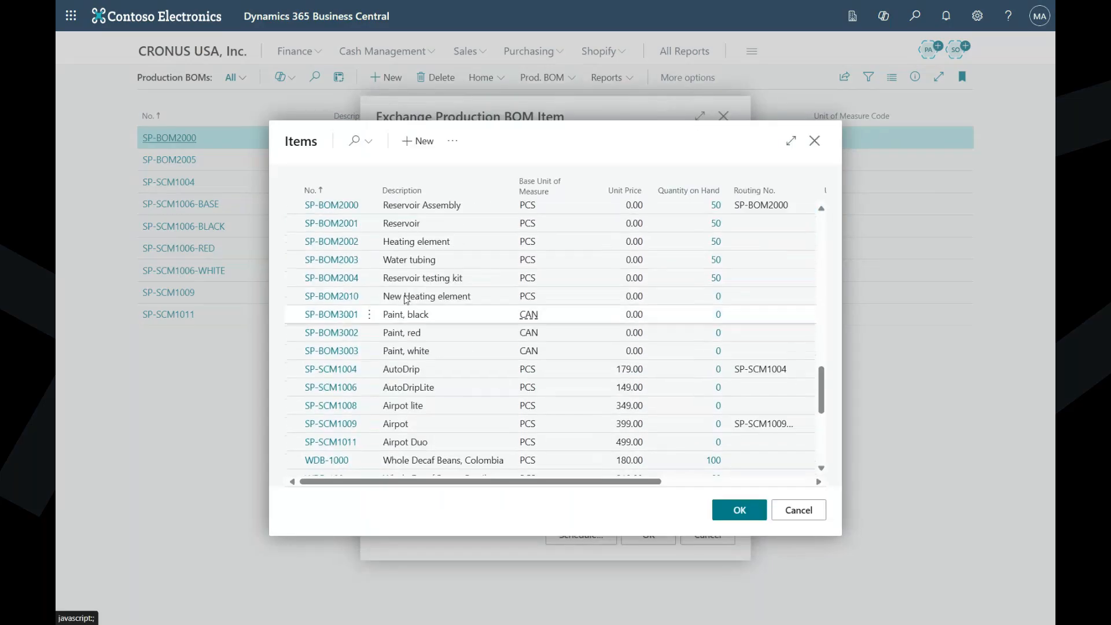
pyautogui.scroll(2, 407, 300)
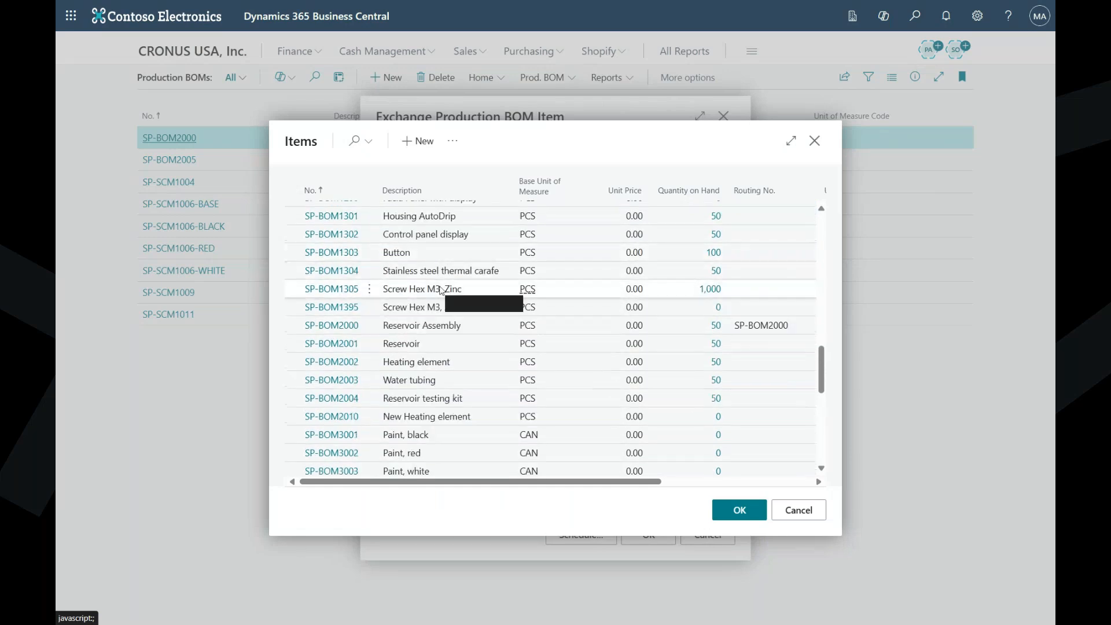
pyautogui.click(440, 290)
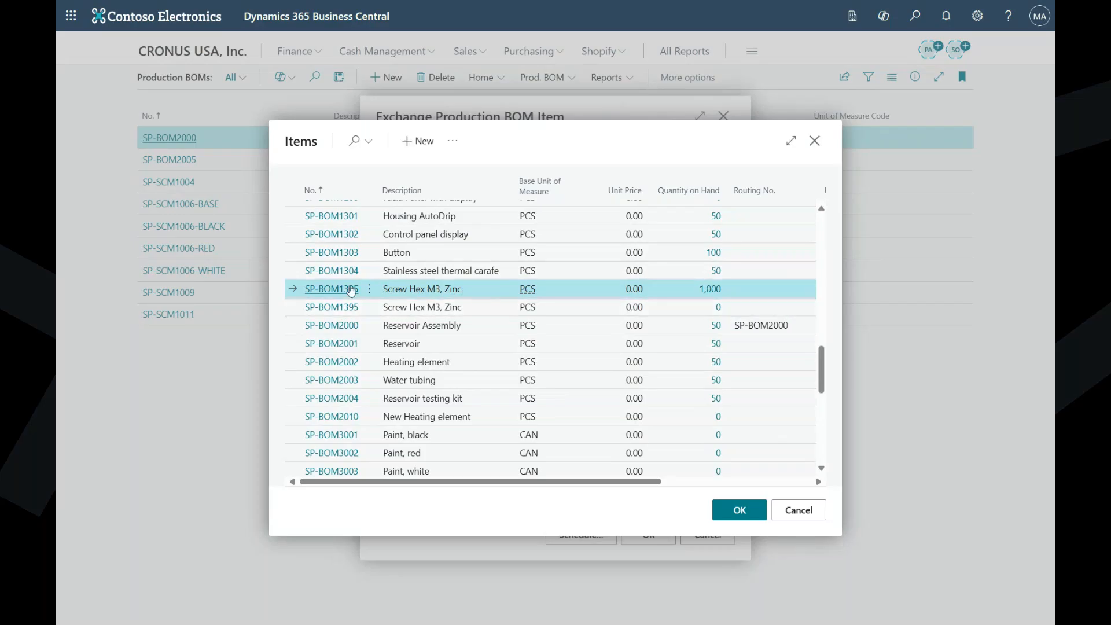
pyautogui.click(751, 517)
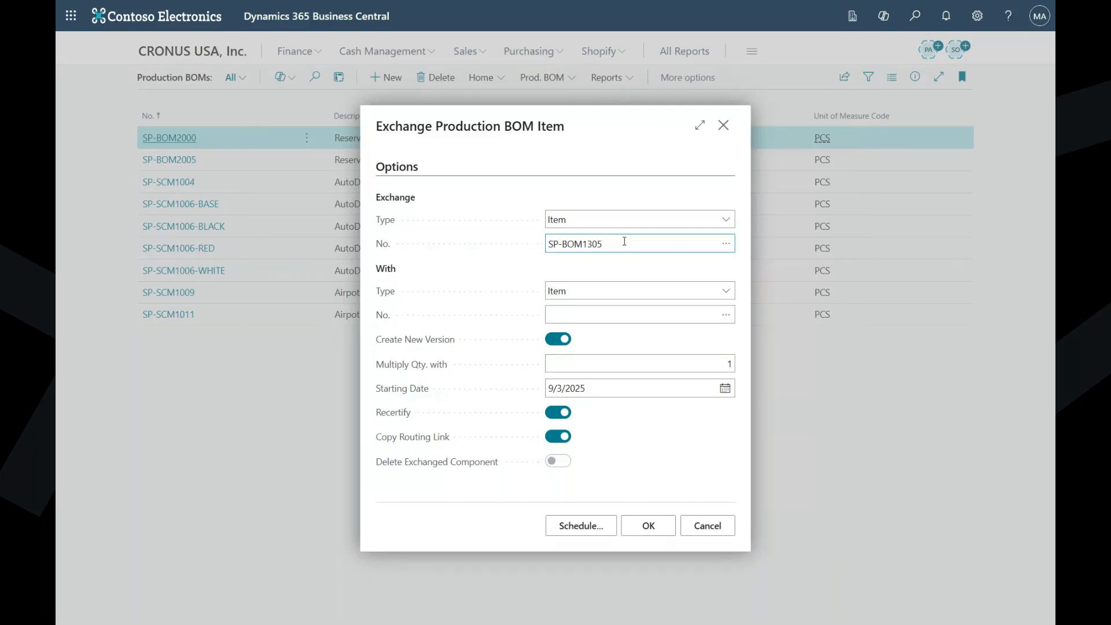
# - Choose item SP-BOM1395 as the replacement component, keeping Item as the type of the exchanged component
pyautogui.click(726, 315)
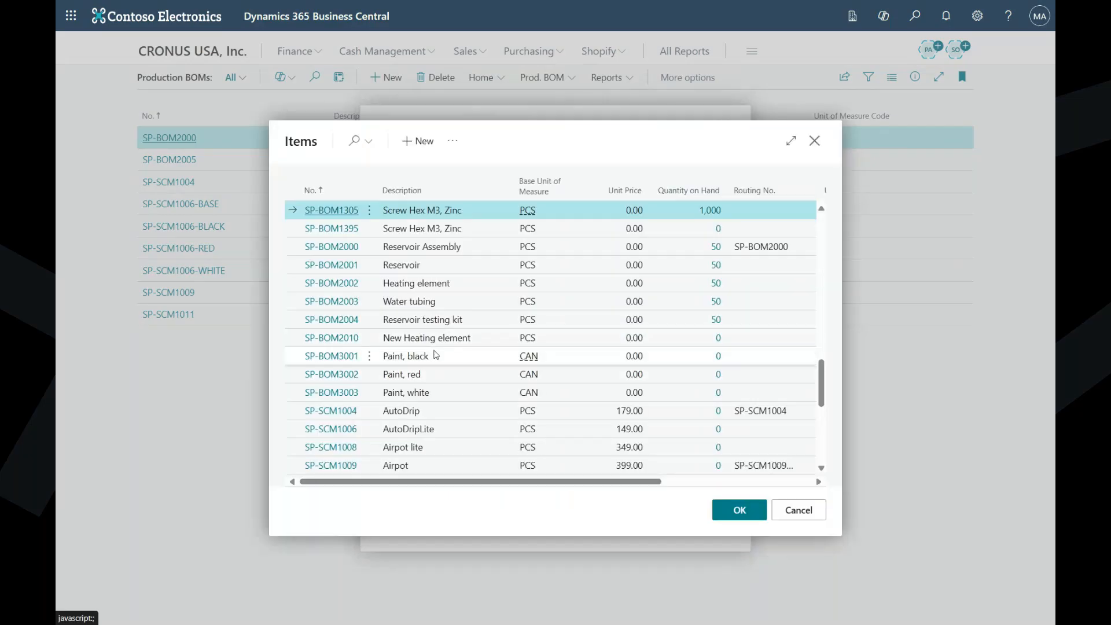
pyautogui.click(395, 232)
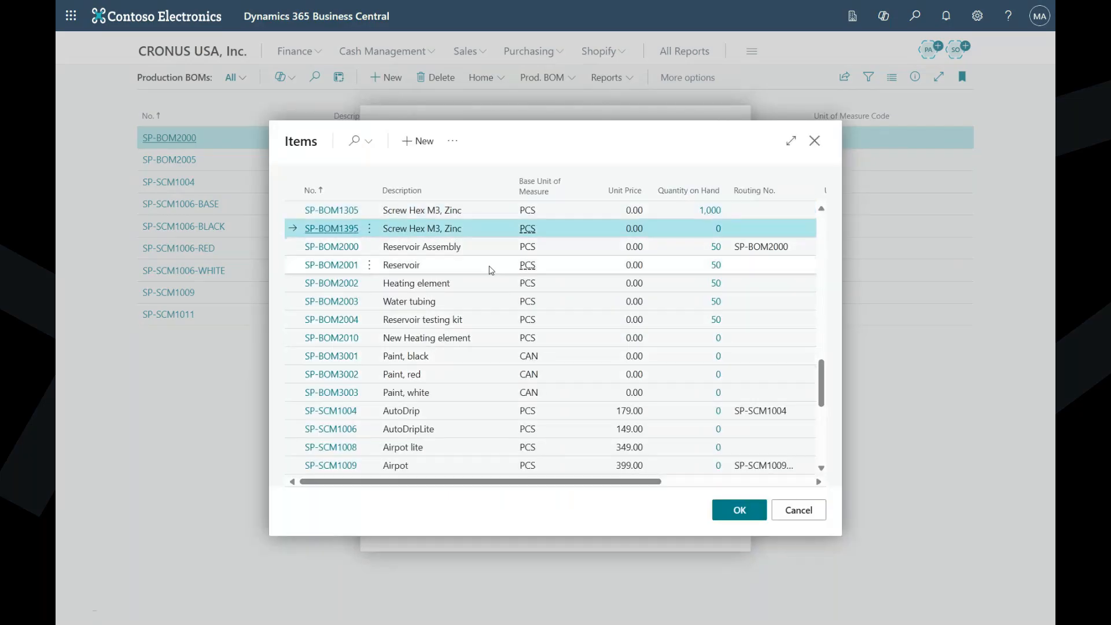
pyautogui.click(740, 511)
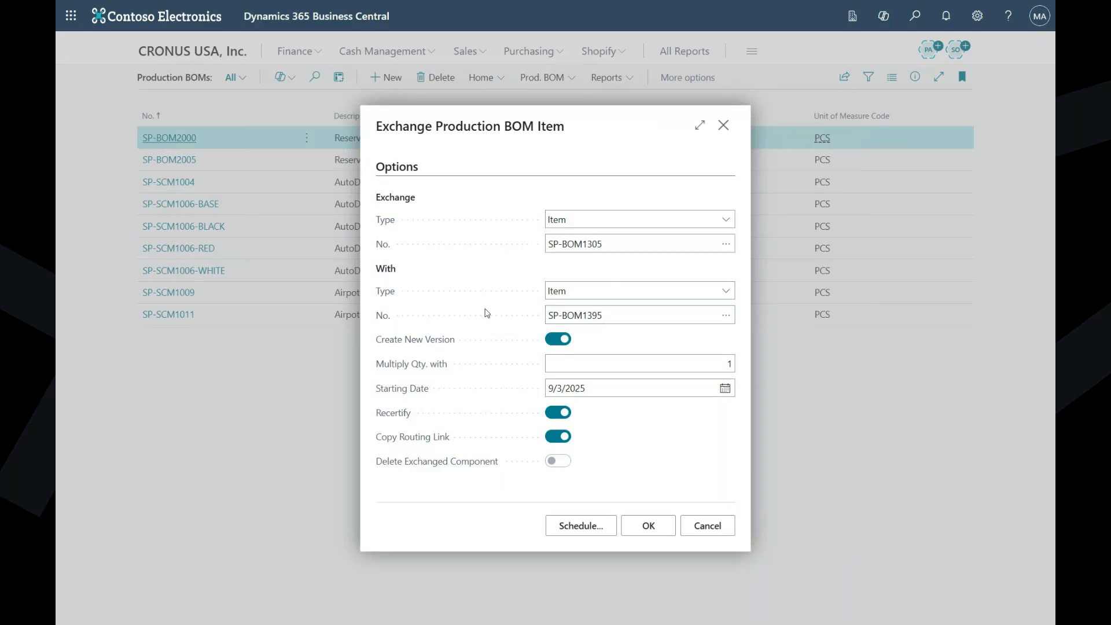
pyautogui.click(636, 223)
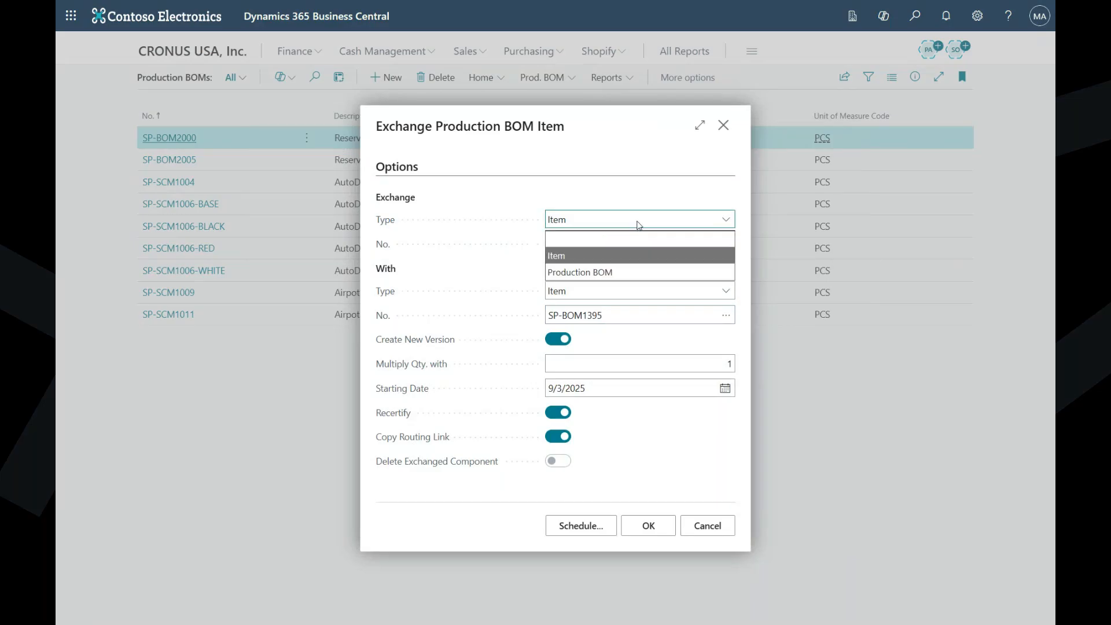
pyautogui.click(621, 262)
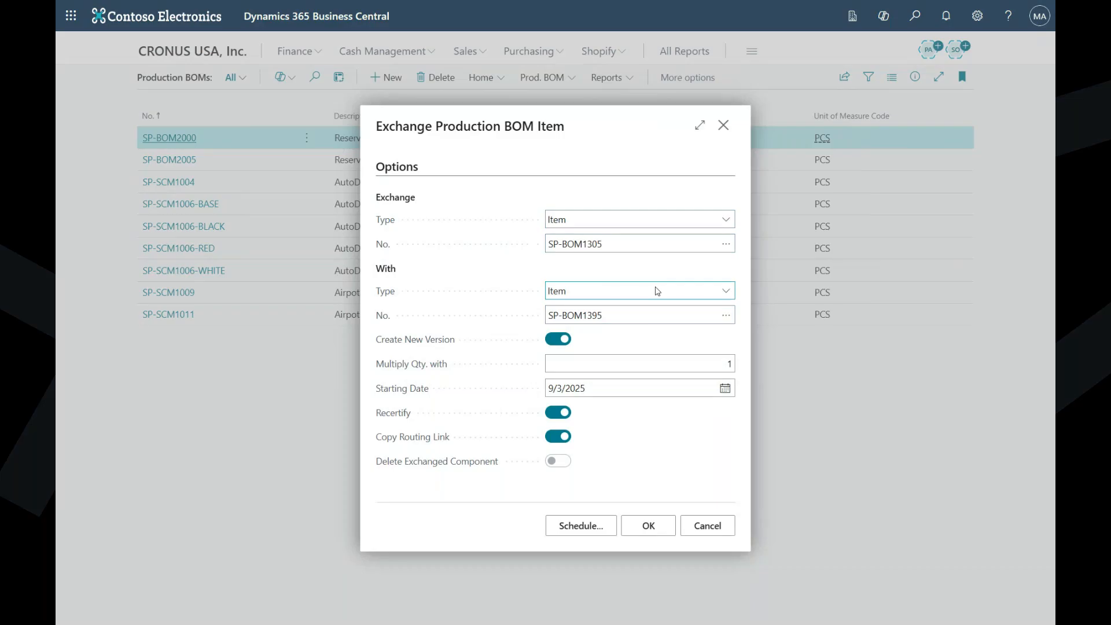
pyautogui.click(626, 316)
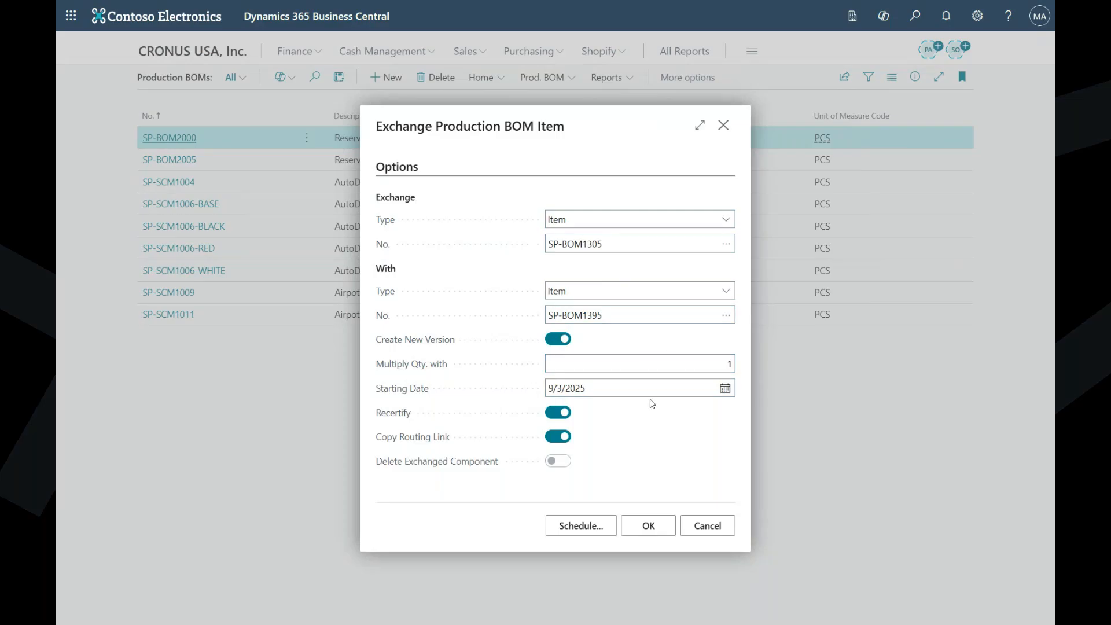
# - Set the exchange's starting date to 9/1/2025, turn off Create New Version and run the exchange
pyautogui.click(723, 391)
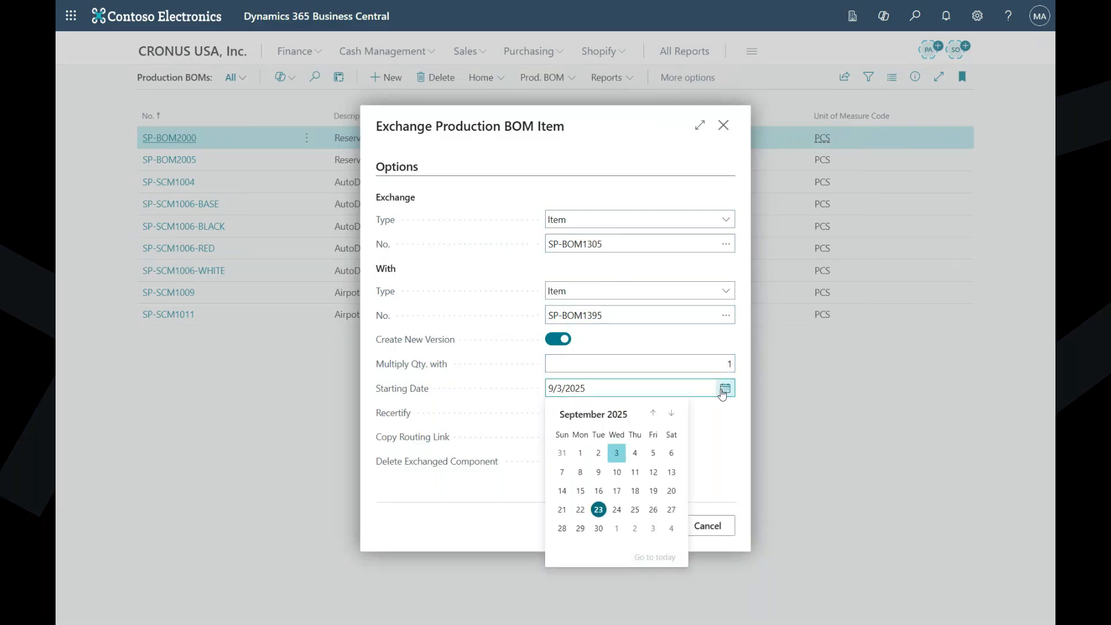
pyautogui.click(619, 457)
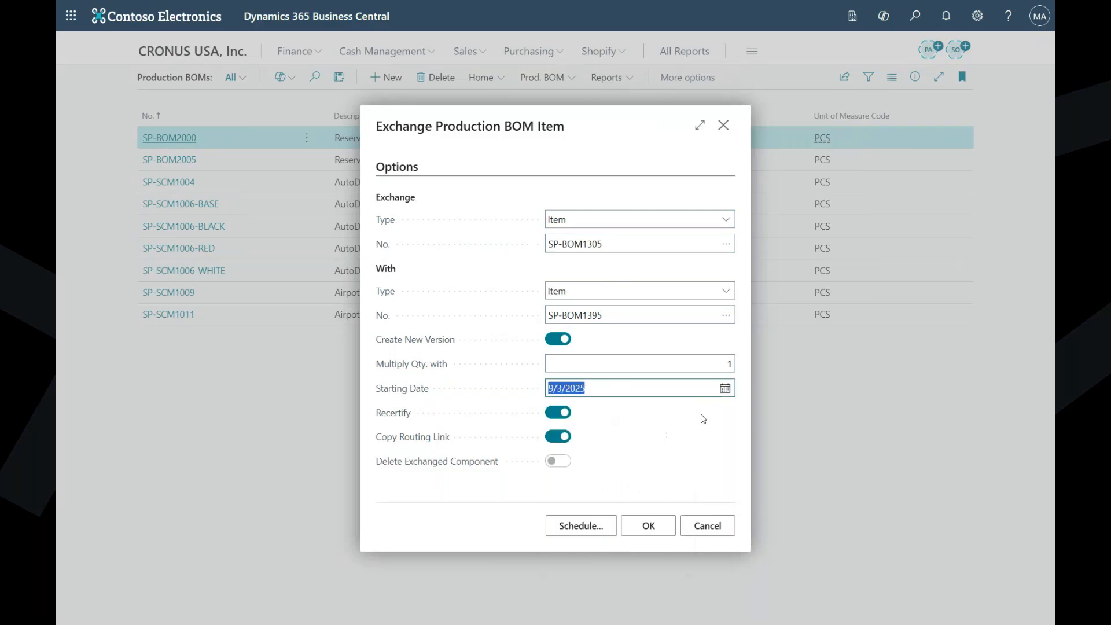
pyautogui.click(725, 388)
pyautogui.click(581, 454)
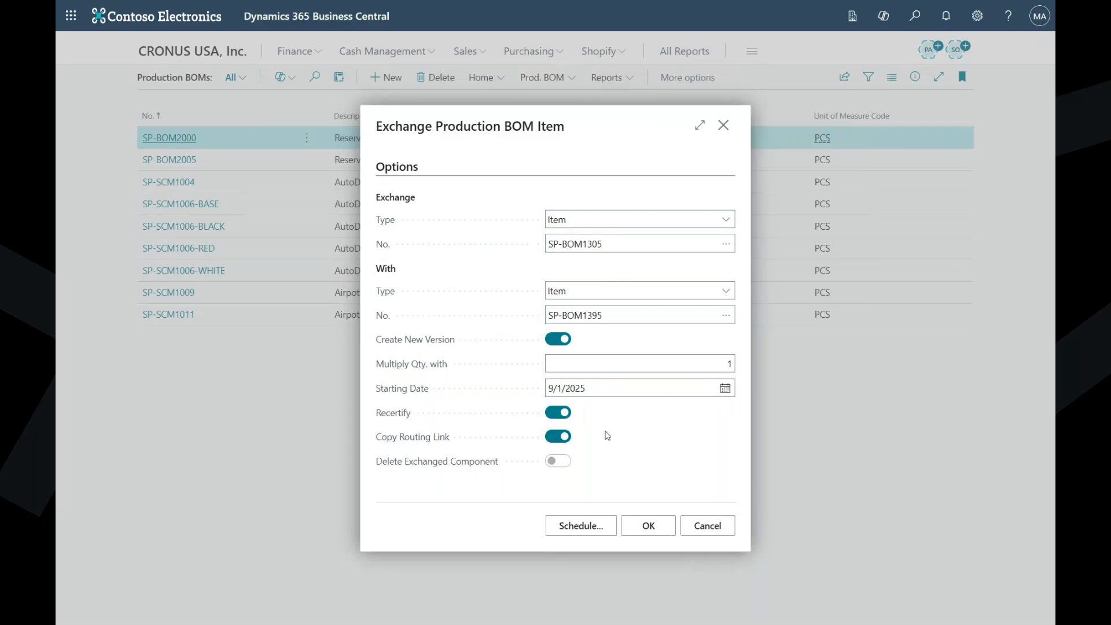
pyautogui.click(546, 338)
pyautogui.click(651, 527)
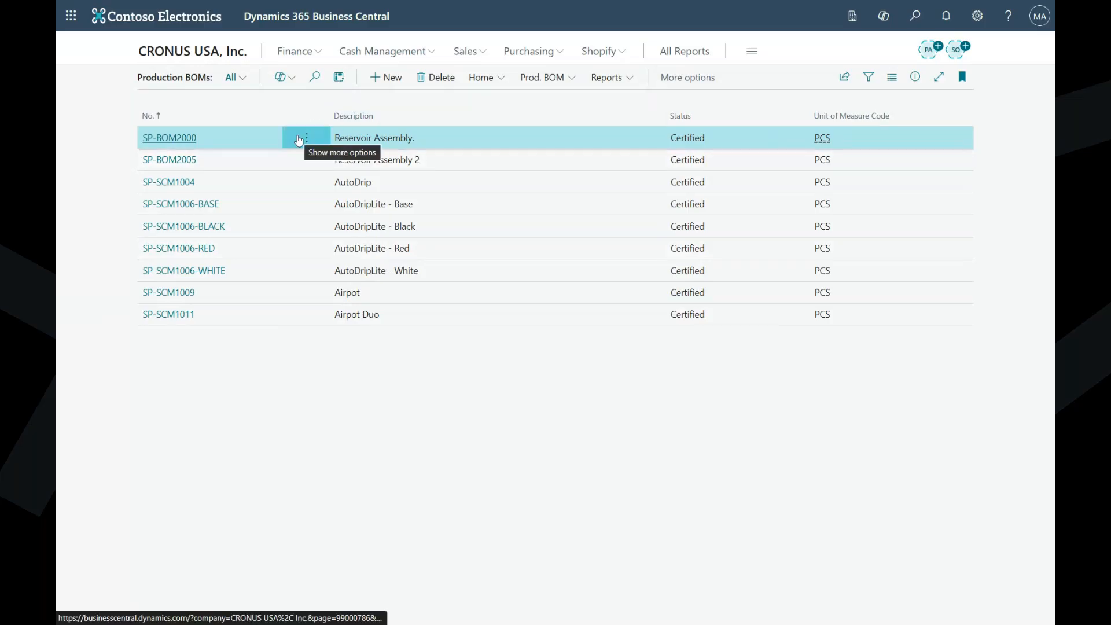
# - Examine the exchanged screw lines and their dates in the AutoDrip production BOM, SP-SCM1004, and return to the BOM list
pyautogui.click(172, 184)
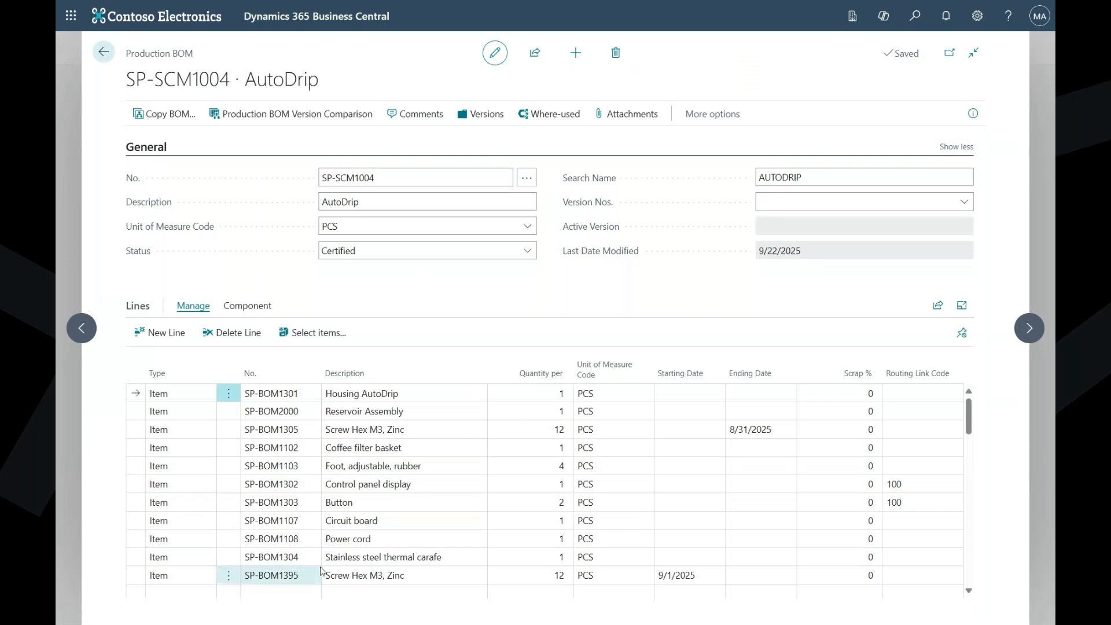
pyautogui.scroll(-2, 376, 544)
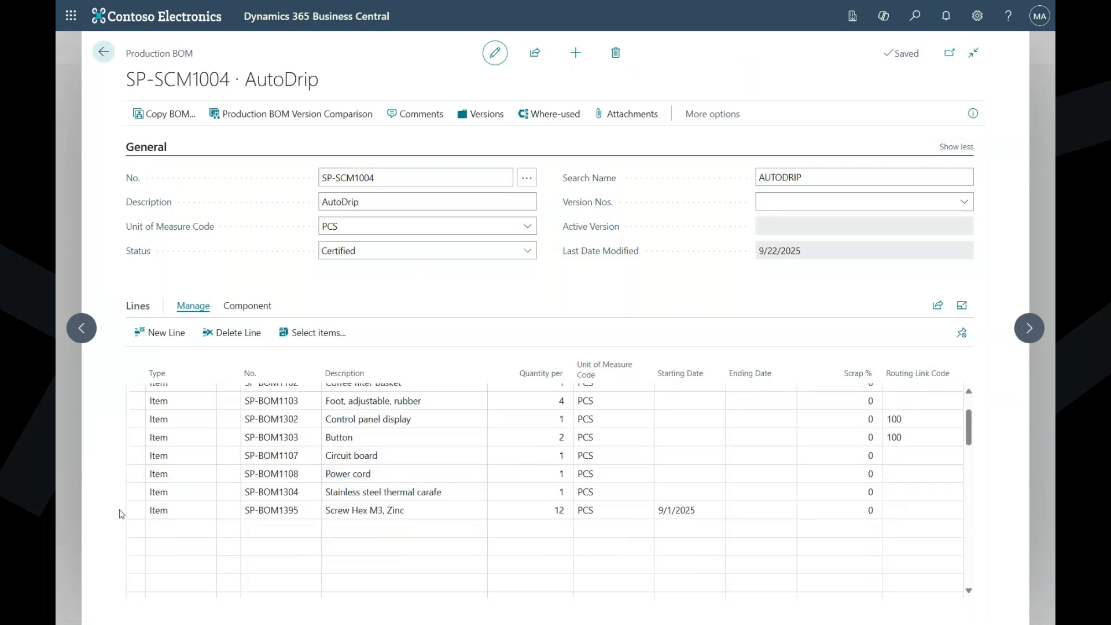
pyautogui.click(138, 517)
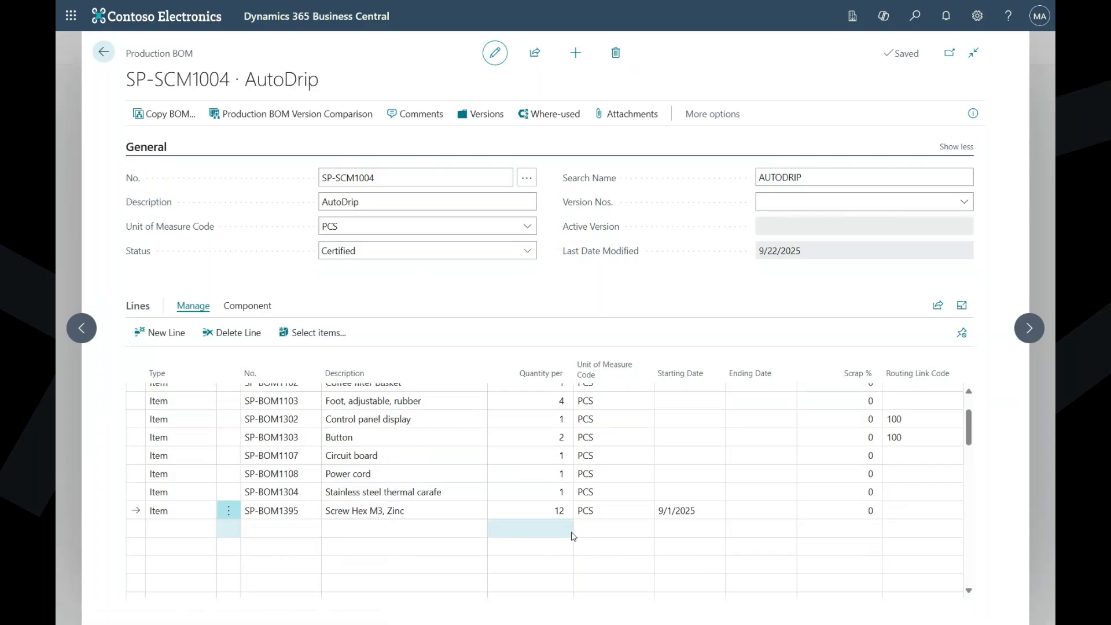
pyautogui.scroll(3, 683, 509)
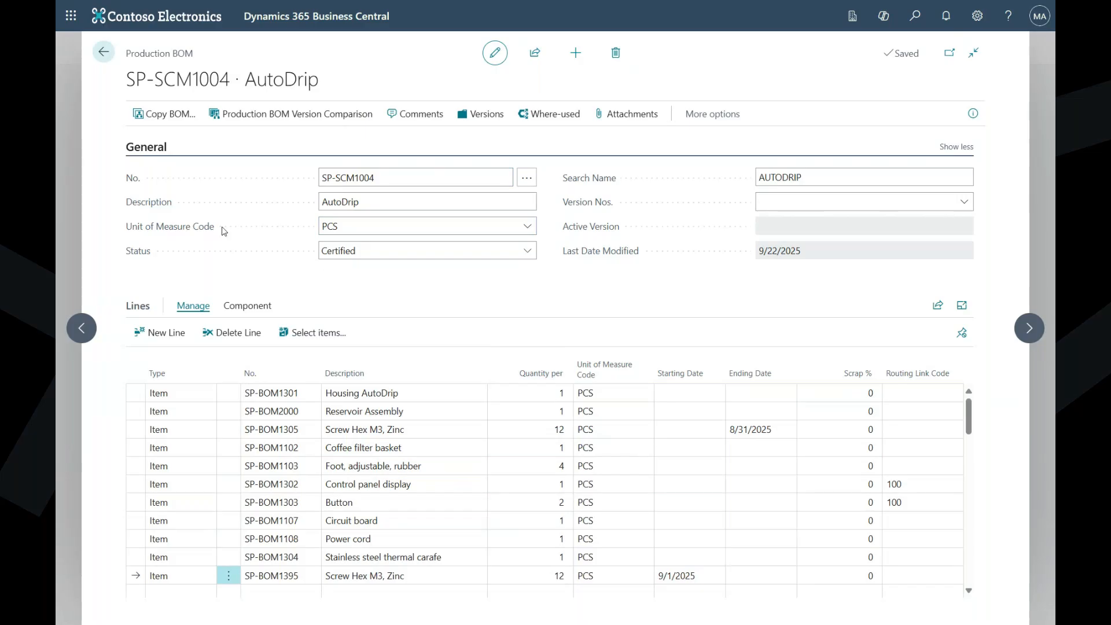
pyautogui.click(110, 59)
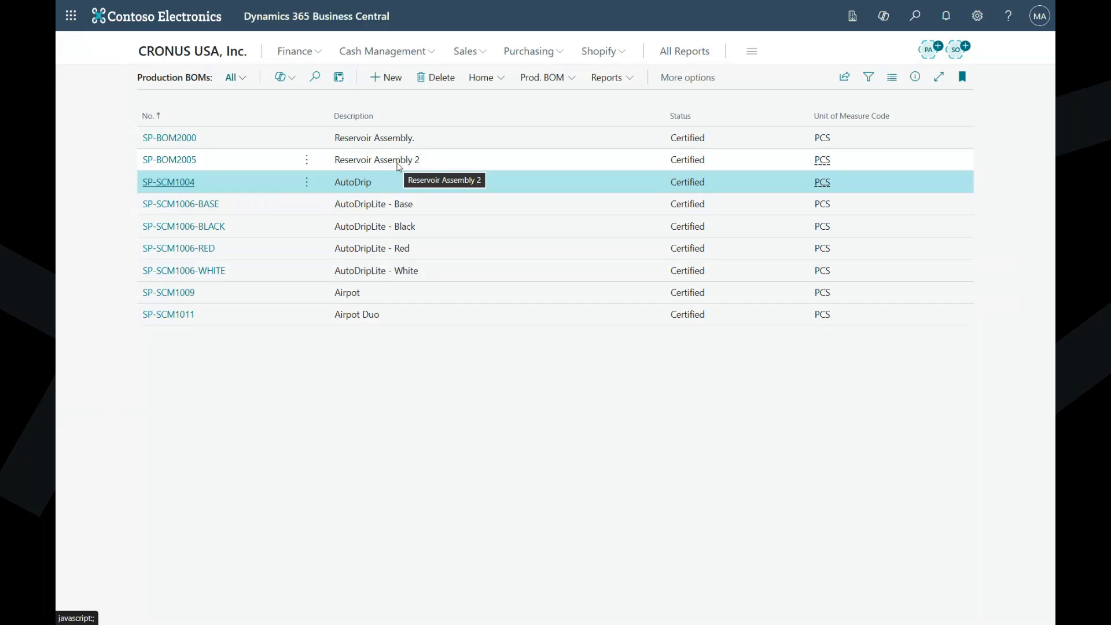
# - Review the version list of the Reservoir Assembly 2 BOM, SP-BOM2005, and return to the list of production BOMs
pyautogui.click(359, 163)
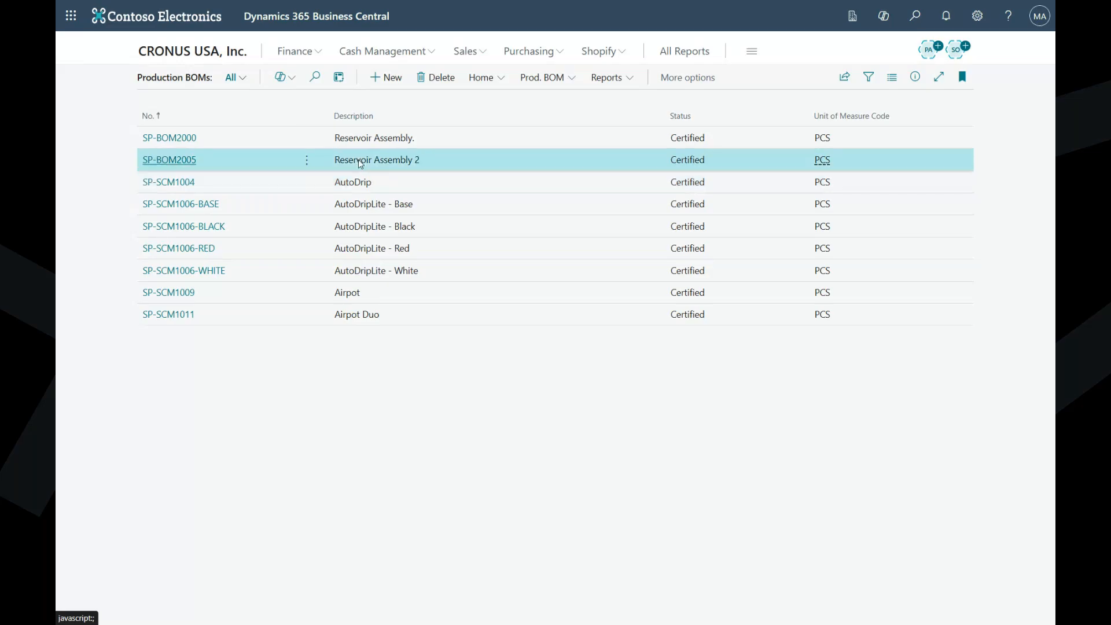
pyautogui.click(186, 164)
pyautogui.click(566, 275)
pyautogui.click(487, 118)
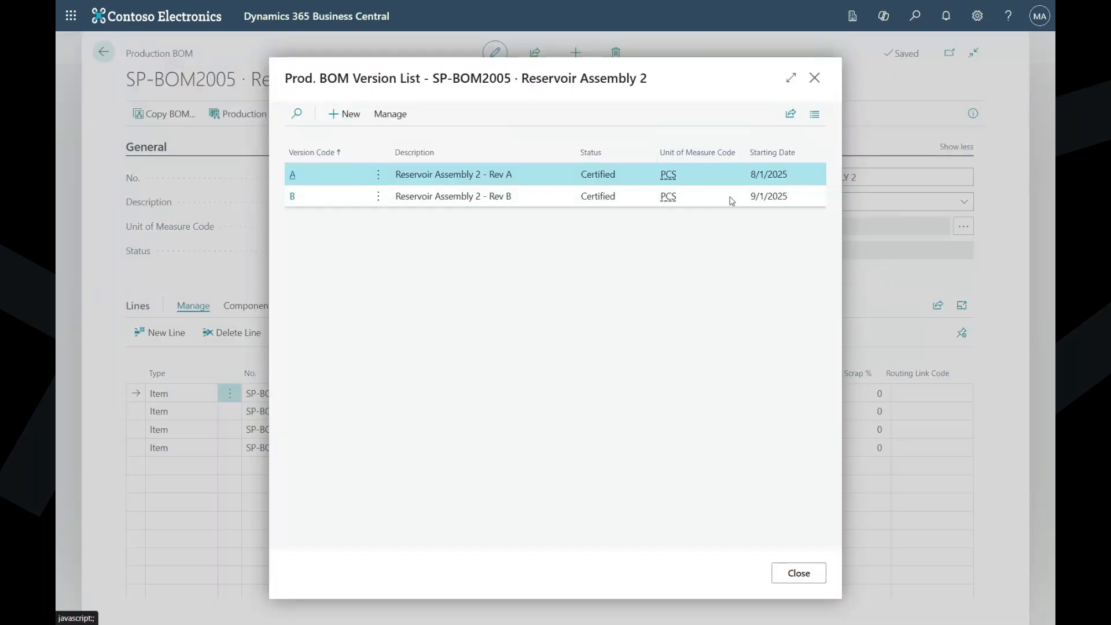
pyautogui.click(816, 80)
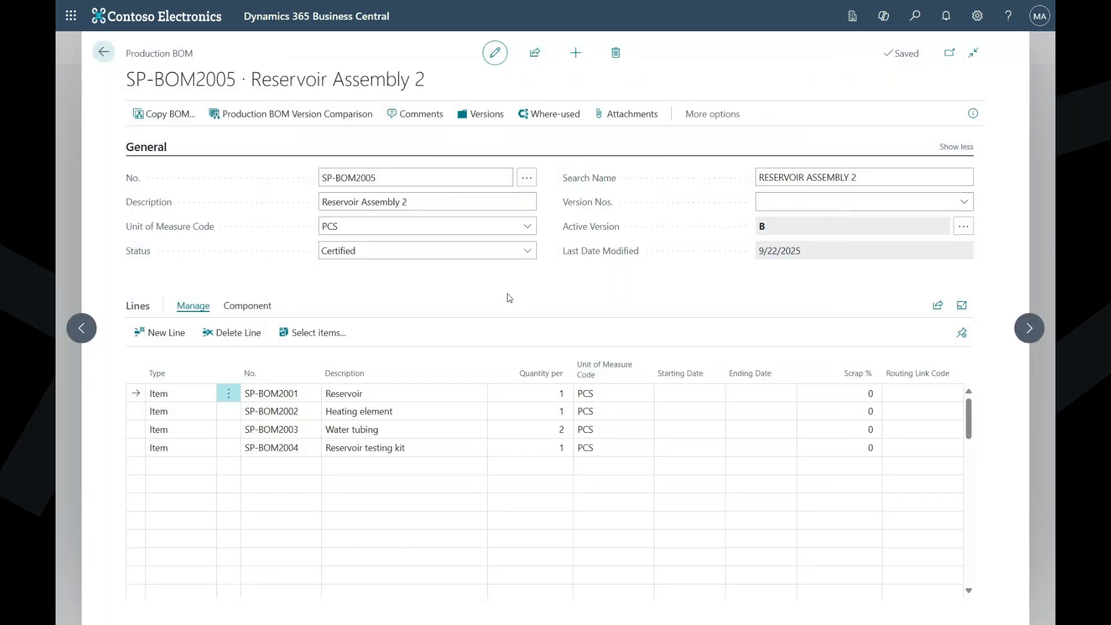
pyautogui.click(103, 52)
# - Open the version comparison of the Reservoir Assembly 2 BOM, SP-BOM2005, and examine the Water tubing quantities across its versions
pyautogui.click(490, 82)
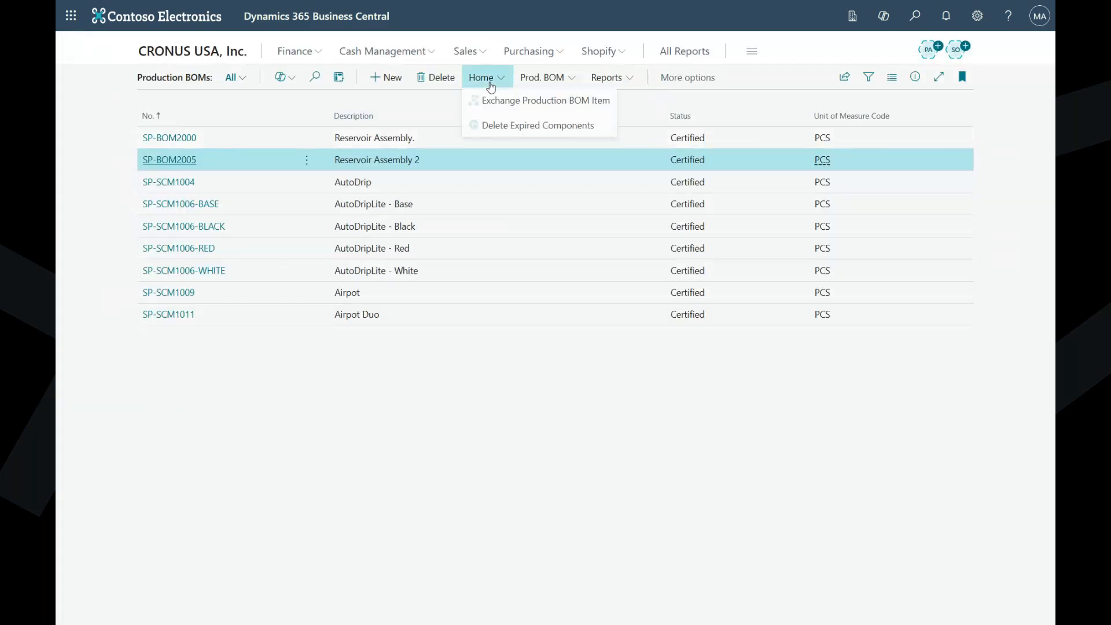
pyautogui.click(544, 78)
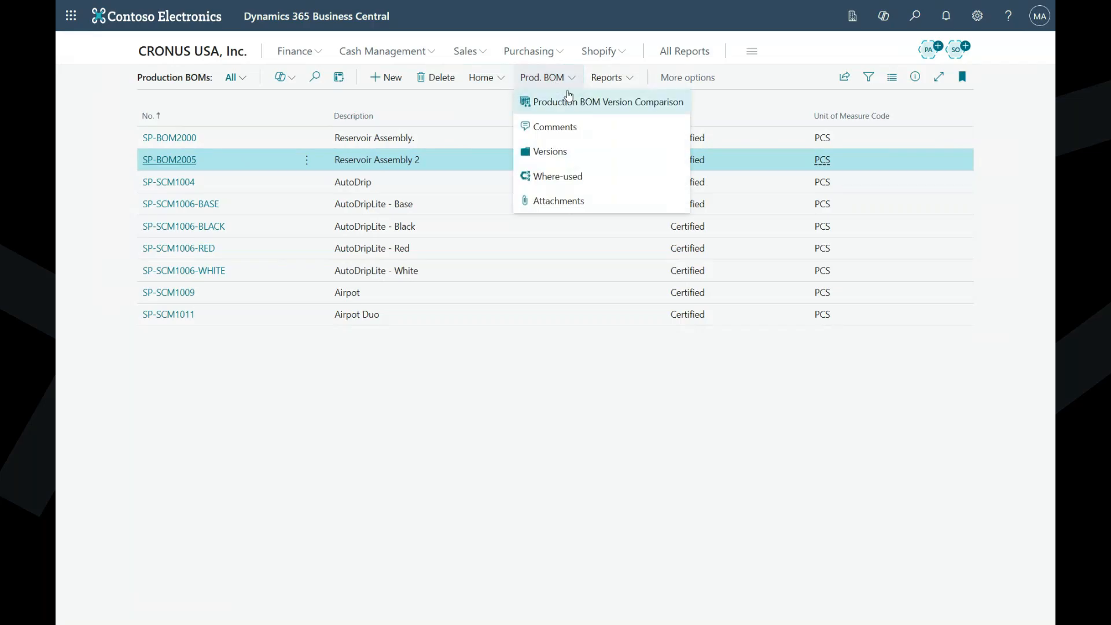
pyautogui.click(170, 161)
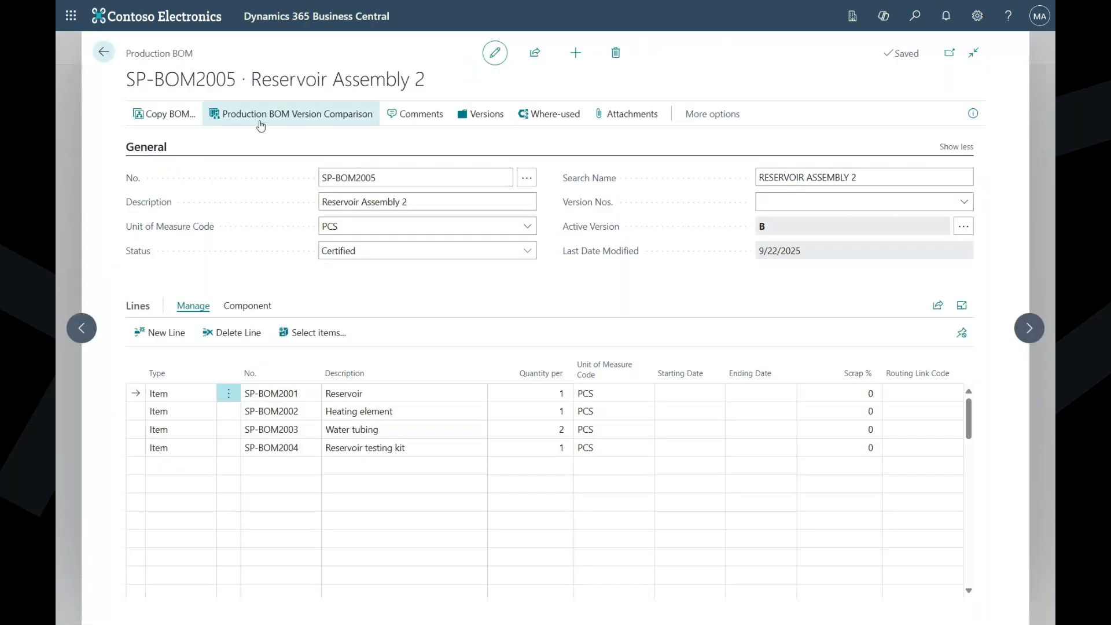
pyautogui.click(316, 116)
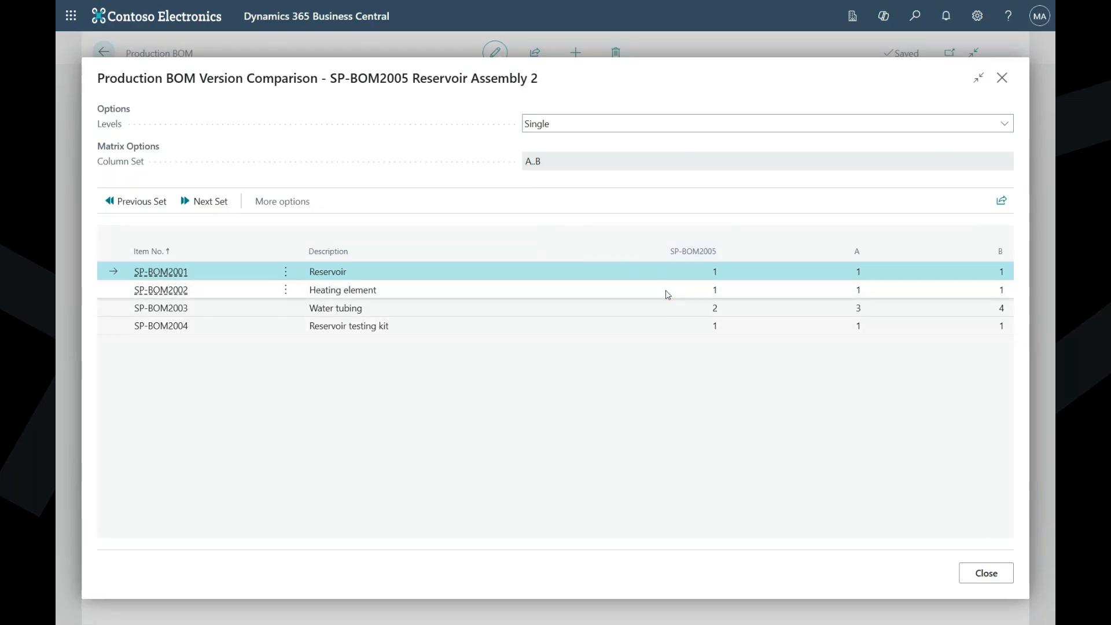
pyautogui.click(631, 313)
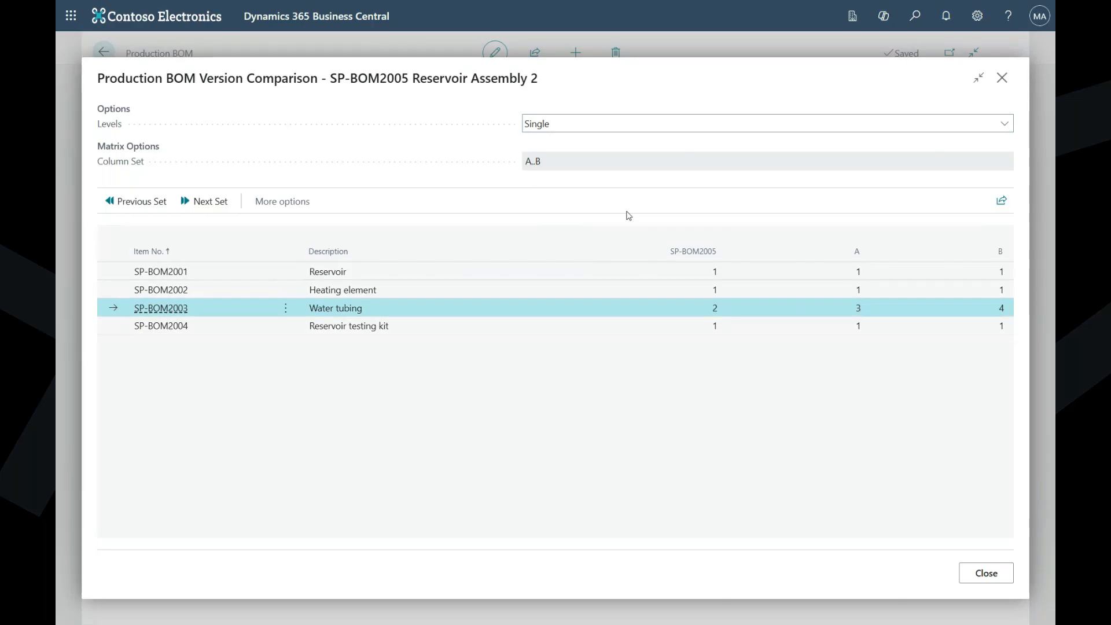
# - Set the Reservoir Assembly 2 comparison's levels to Multi, review it and return to the list of production BOMs
pyautogui.click(621, 129)
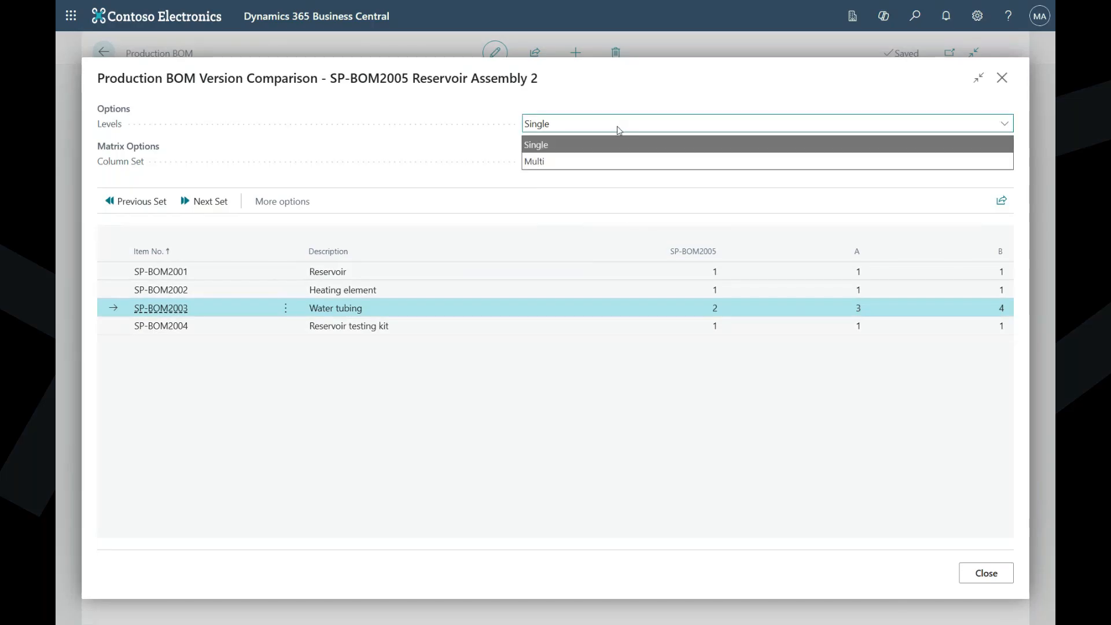
pyautogui.click(571, 166)
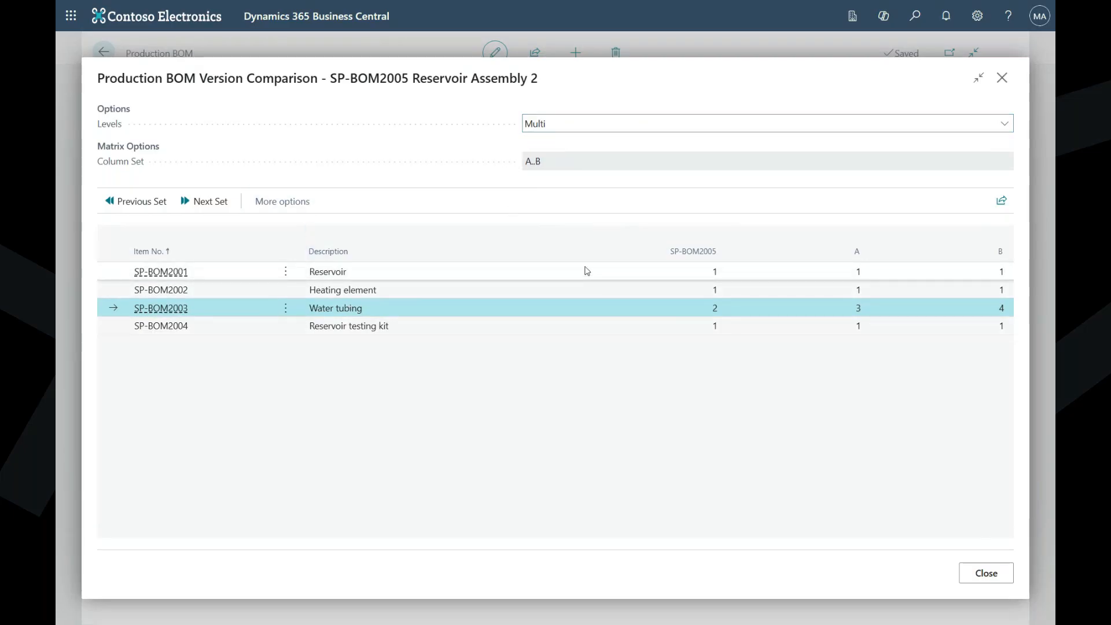
pyautogui.click(986, 573)
pyautogui.click(104, 53)
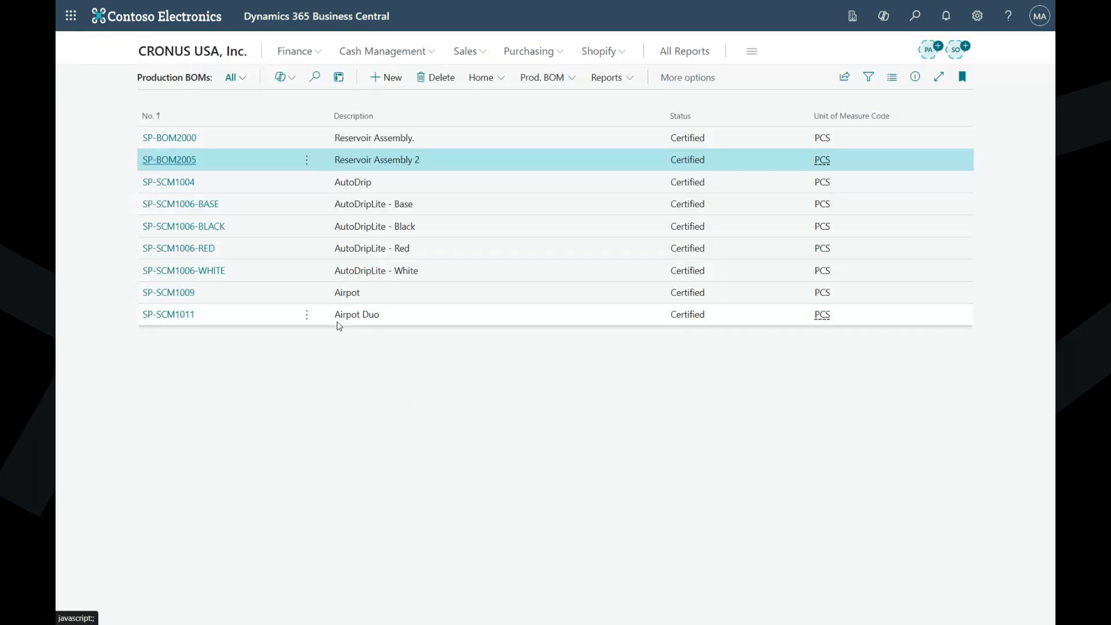
# - Open the version comparison of the AutoDrip BOM, SP-SCM1004, and set its levels to Multi
pyautogui.click(167, 295)
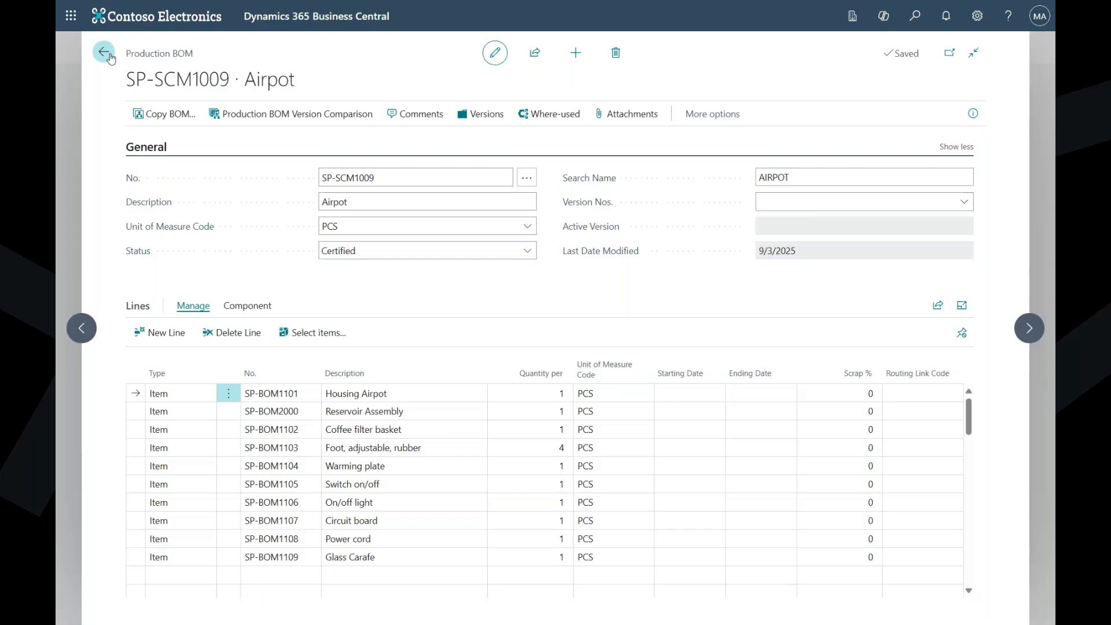
pyautogui.press('Escape')
pyautogui.click(184, 183)
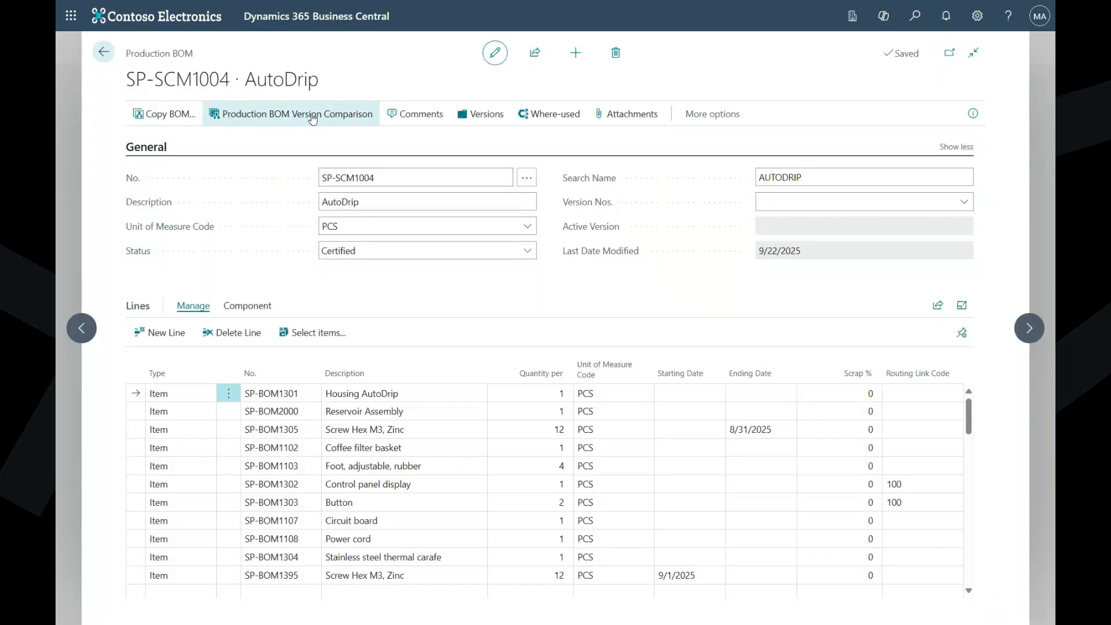
pyautogui.click(310, 114)
pyautogui.click(620, 124)
pyautogui.click(603, 157)
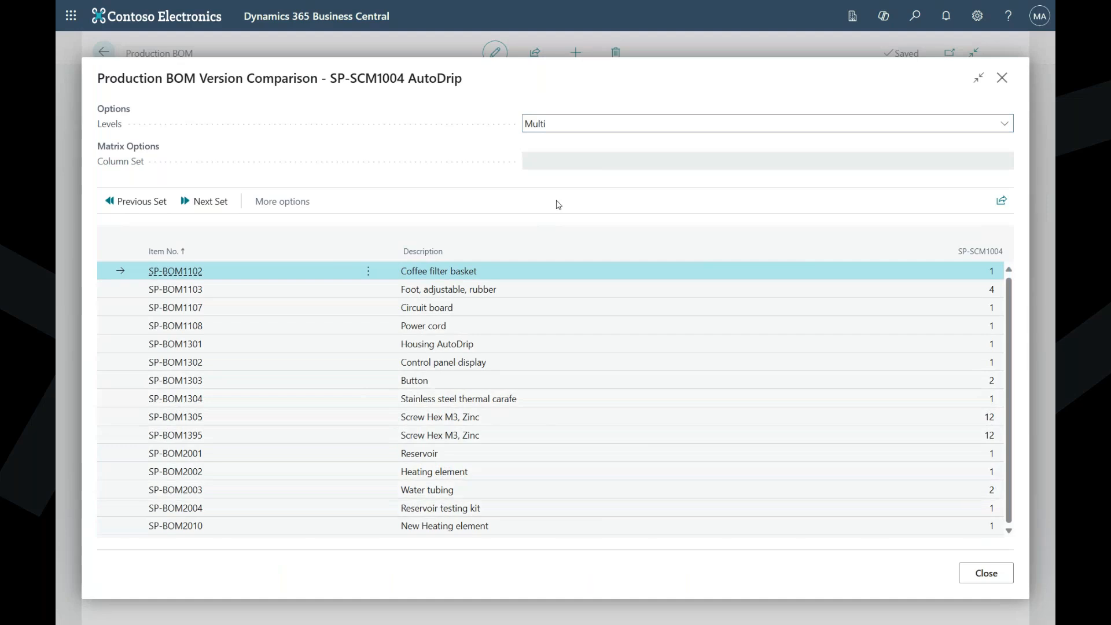
# - Compare the AutoDrip BOM's components at Single and Multi levels, then return to the list of production BOMs
pyautogui.click(564, 125)
pyautogui.click(567, 147)
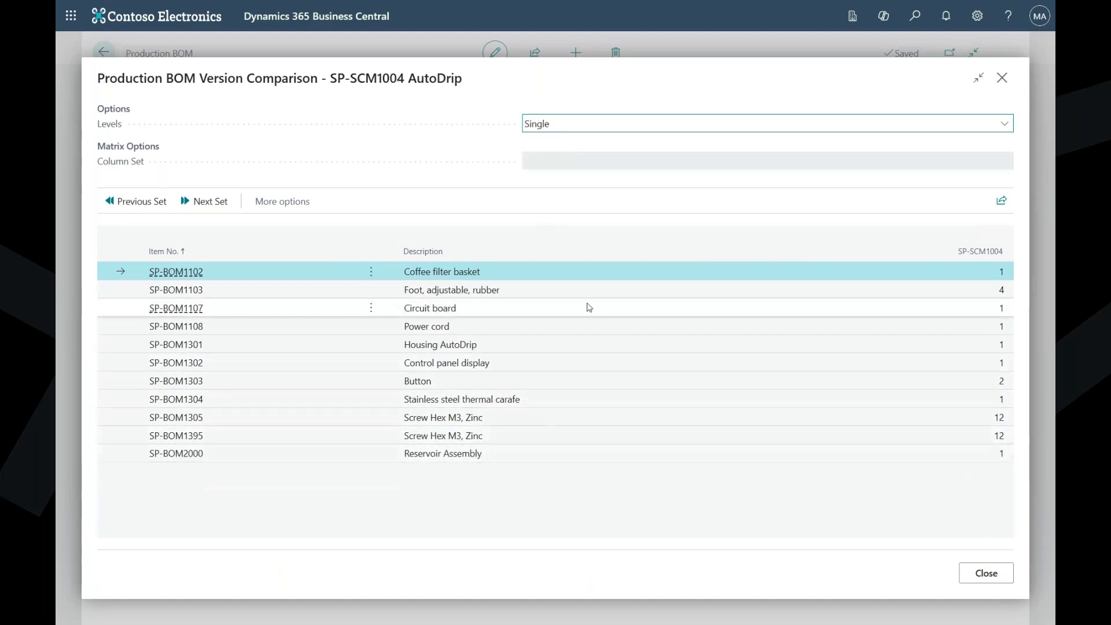
pyautogui.click(582, 125)
pyautogui.click(550, 160)
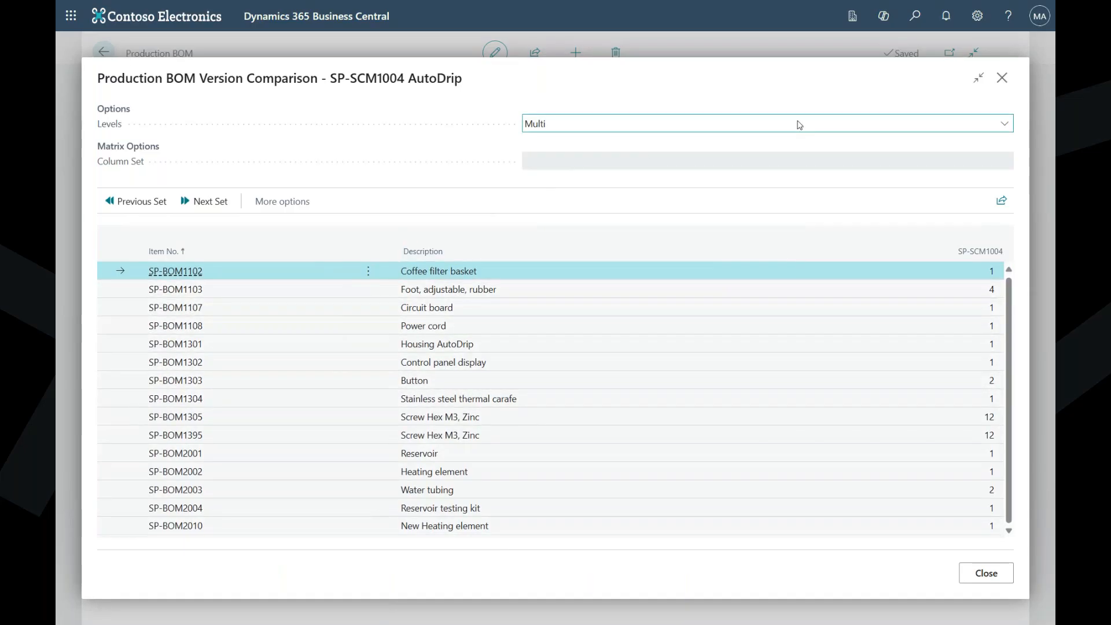
pyautogui.click(999, 78)
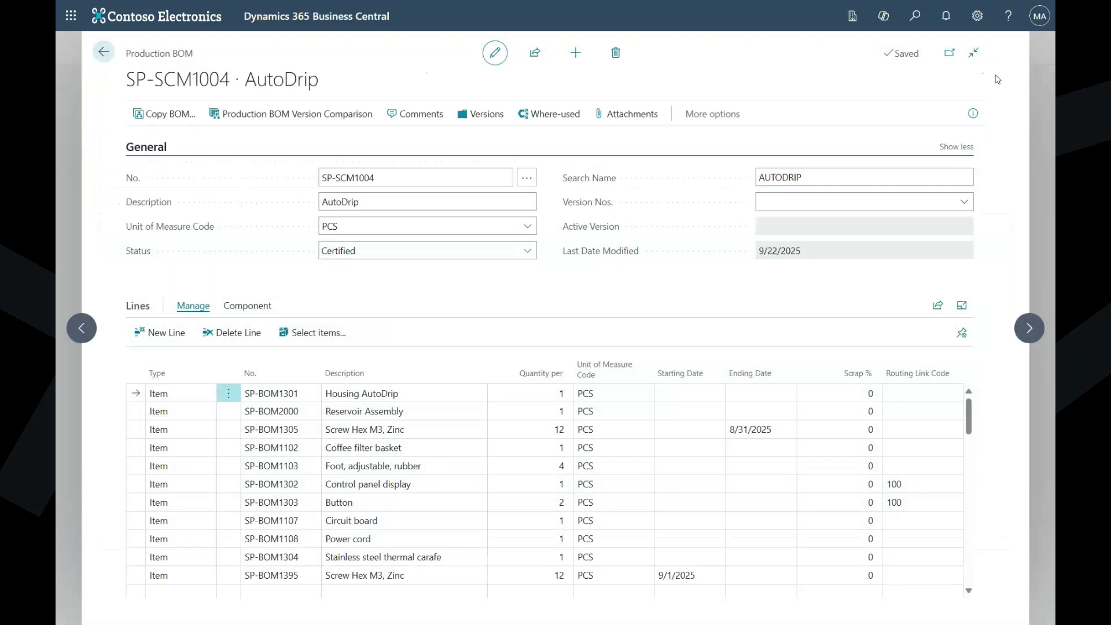
pyautogui.click(103, 53)
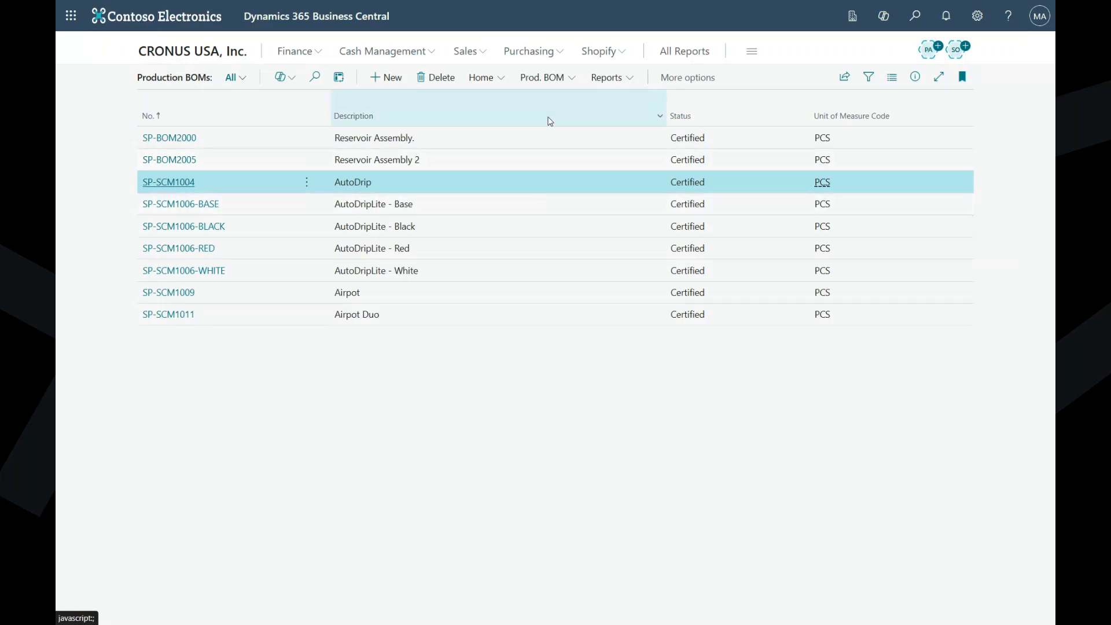
# - Check where the Reservoir component, SP-BOM2001, of the Reservoir Assembly BOM SP-BOM2000 is used, and return to the BOM list
pyautogui.click(185, 140)
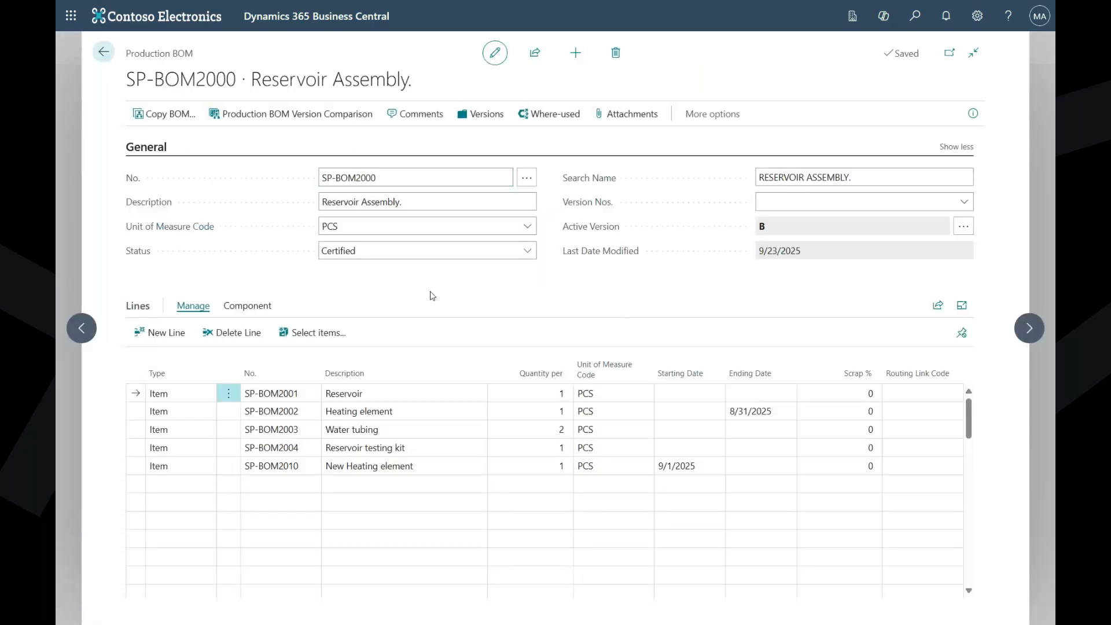
pyautogui.click(265, 306)
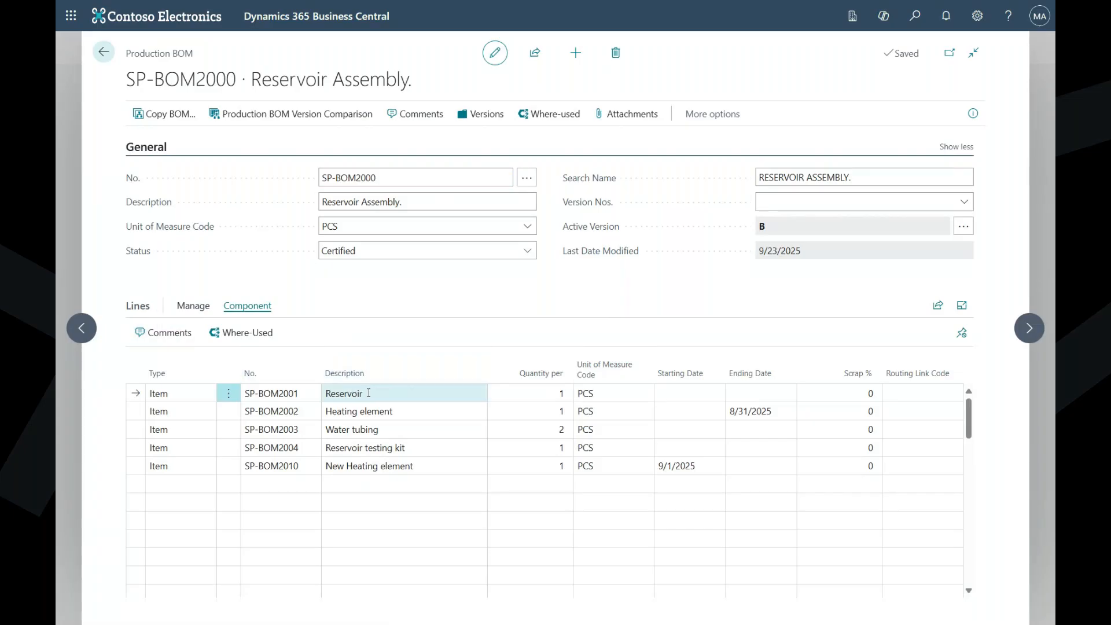
pyautogui.click(248, 333)
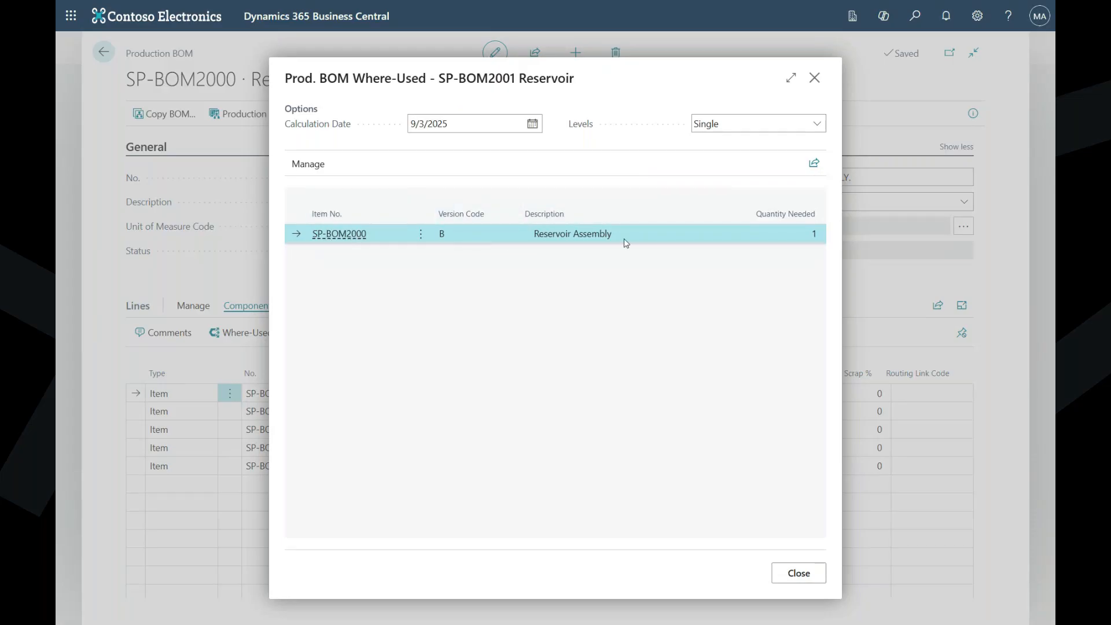
pyautogui.click(815, 79)
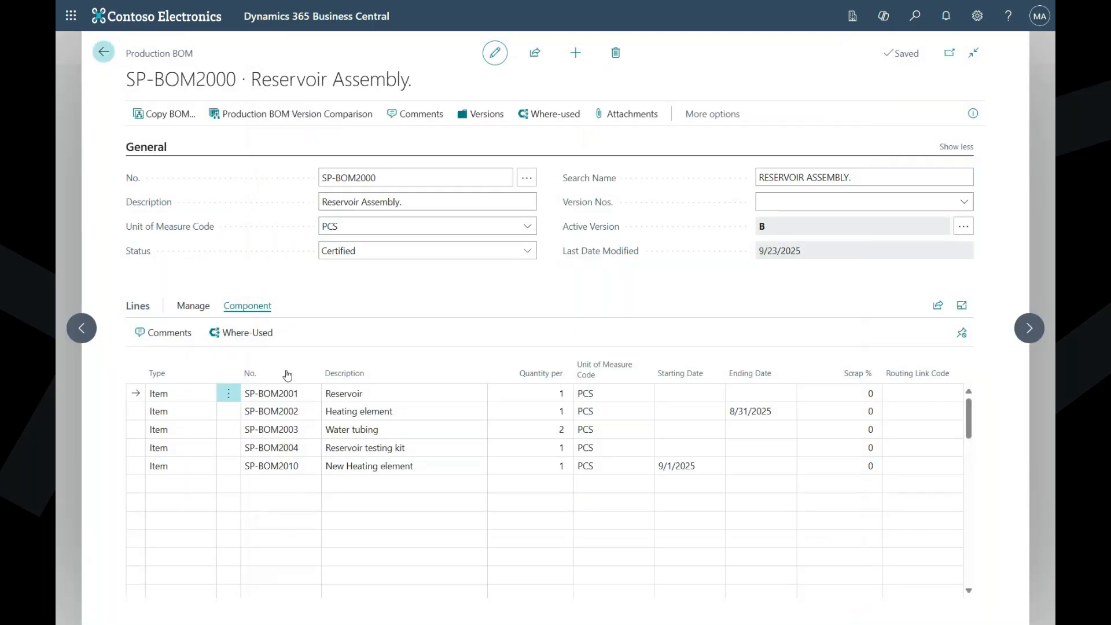
pyautogui.press('Escape')
# - Check where the Screw Hex M3, Zinc component, SP-BOM1305, of the AutoDrip BOM is used, and return to the BOM list
pyautogui.click(172, 184)
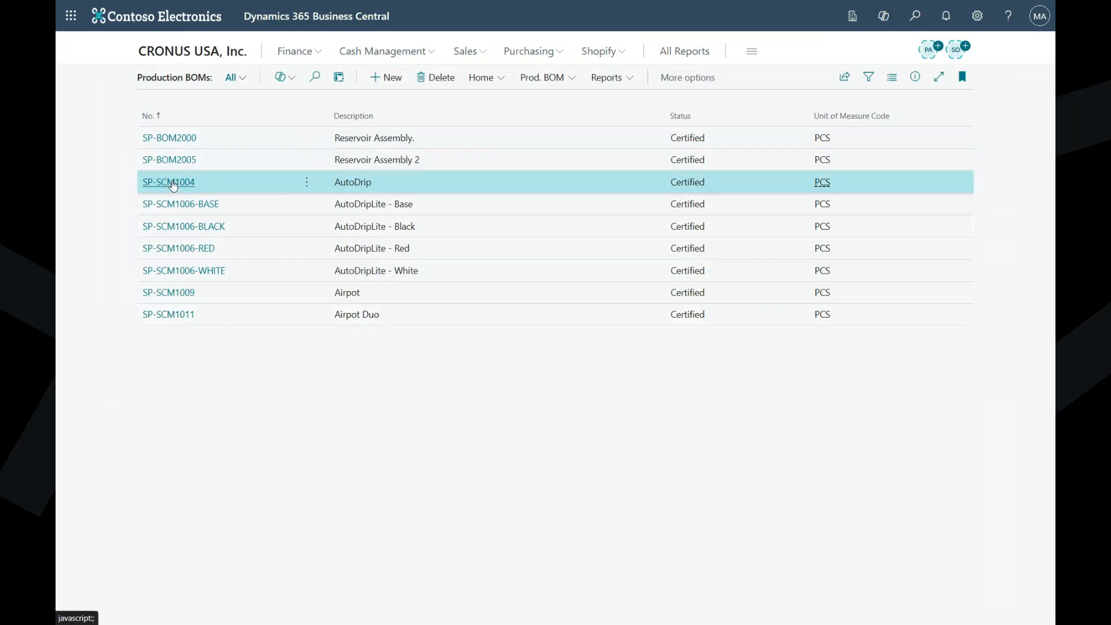
pyautogui.click(172, 184)
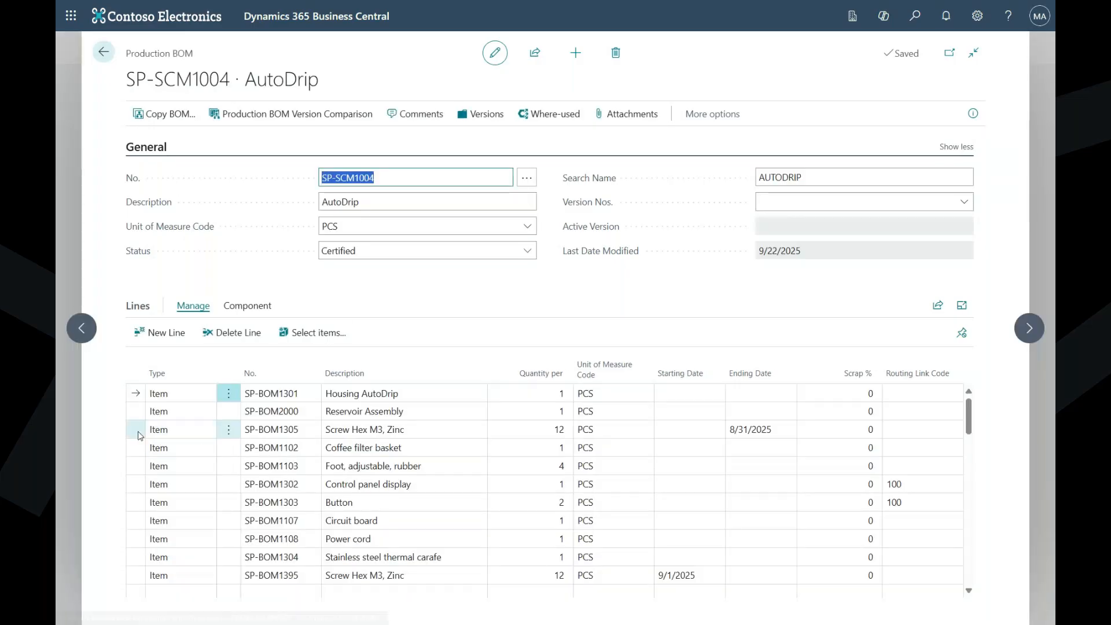
pyautogui.click(139, 435)
pyautogui.click(248, 306)
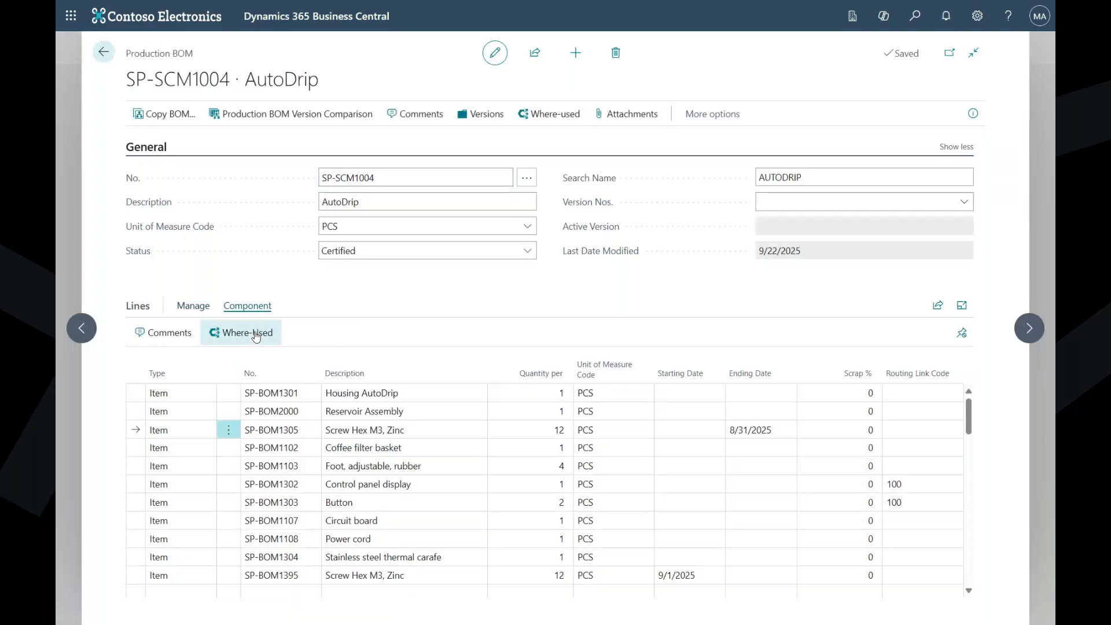
pyautogui.click(249, 333)
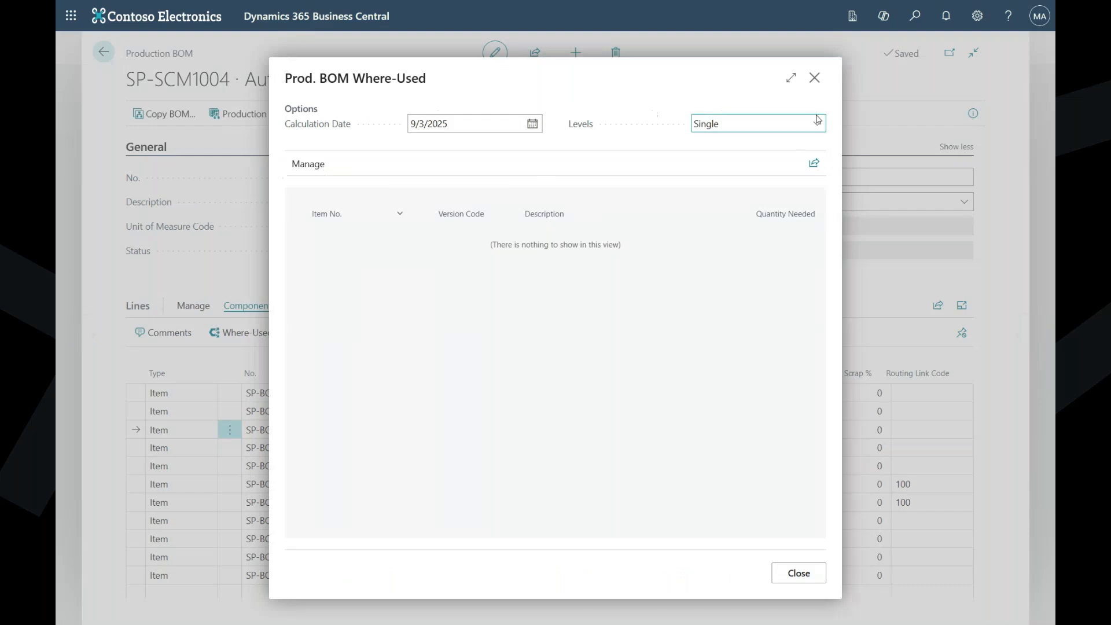
pyautogui.click(816, 78)
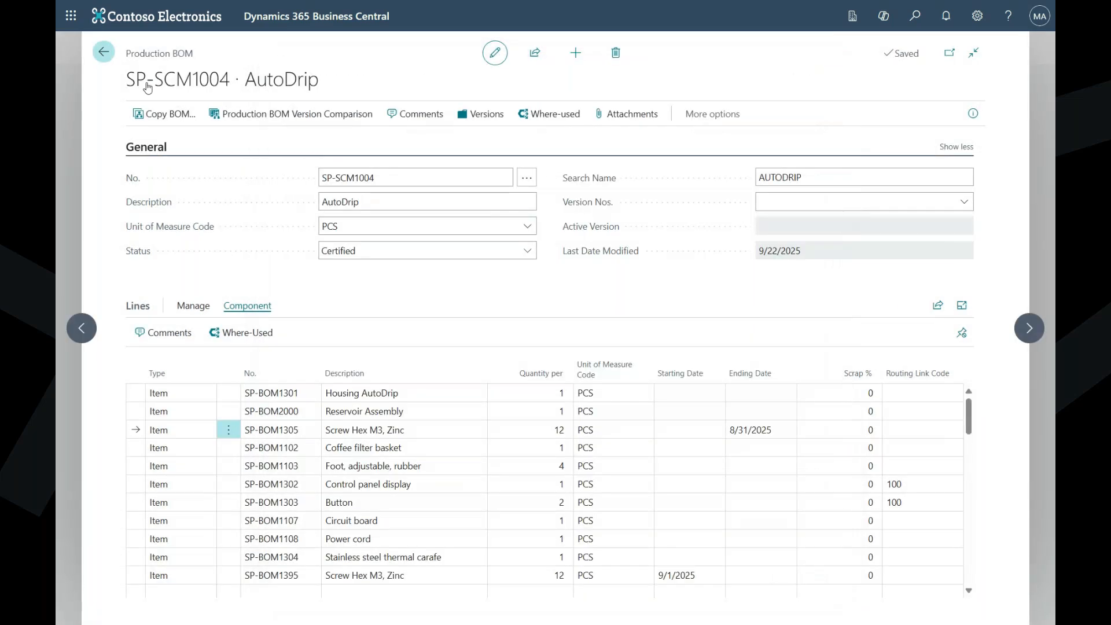
pyautogui.click(104, 52)
# - Examine the multi-level where-used list of the Reservoir component in BOM SP-BOM2000, and return to the list of production BOMs
pyautogui.click(181, 139)
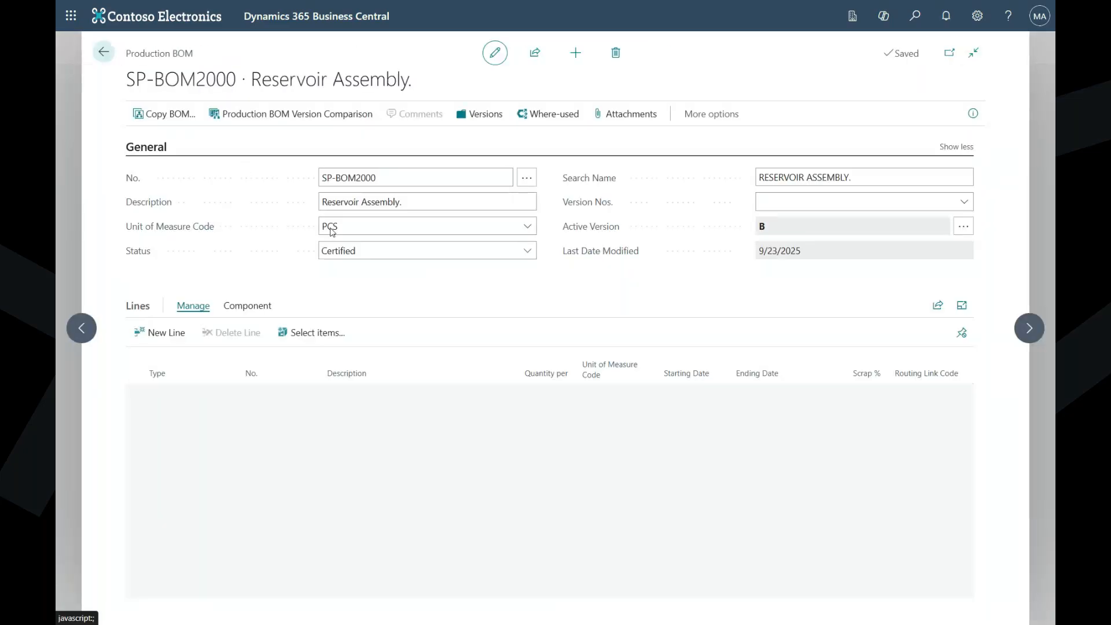
pyautogui.click(247, 306)
pyautogui.click(252, 330)
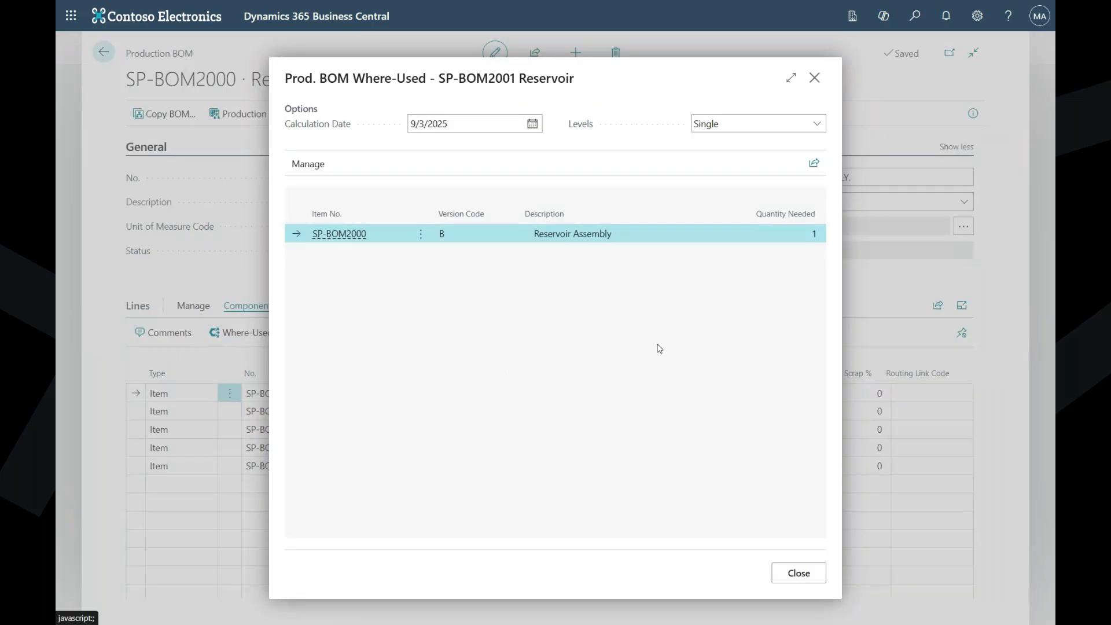
pyautogui.click(757, 124)
pyautogui.click(725, 161)
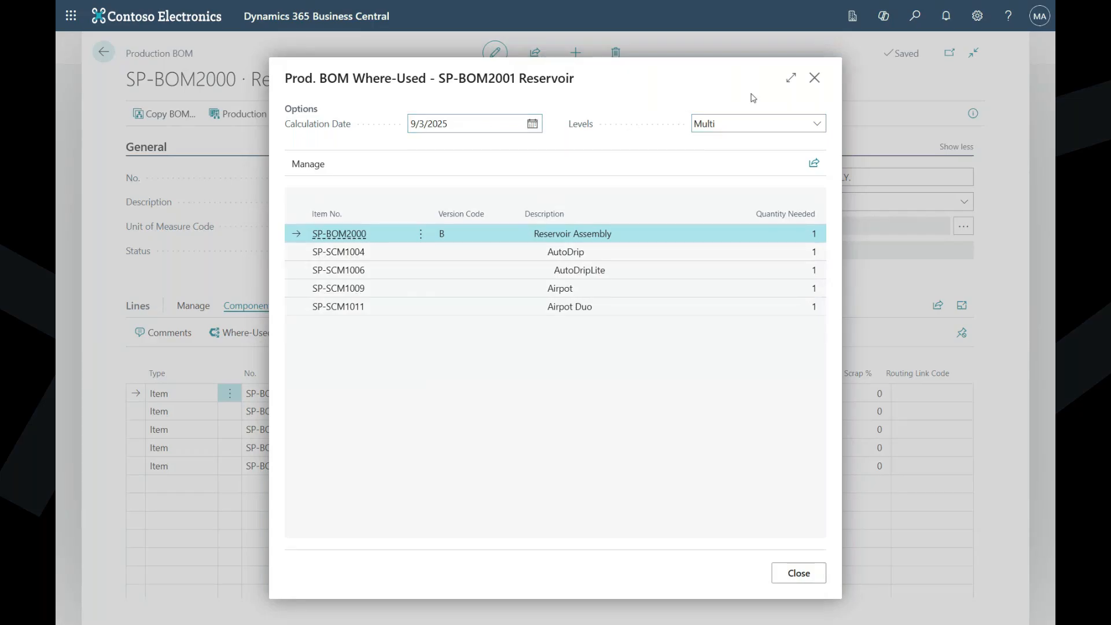
pyautogui.click(814, 79)
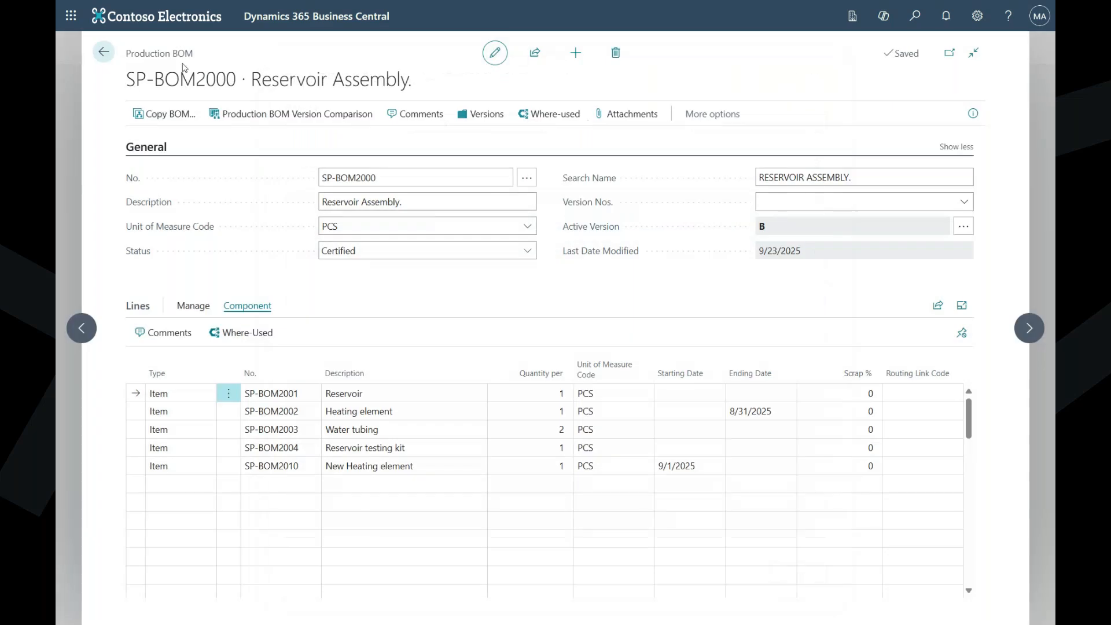
pyautogui.click(104, 54)
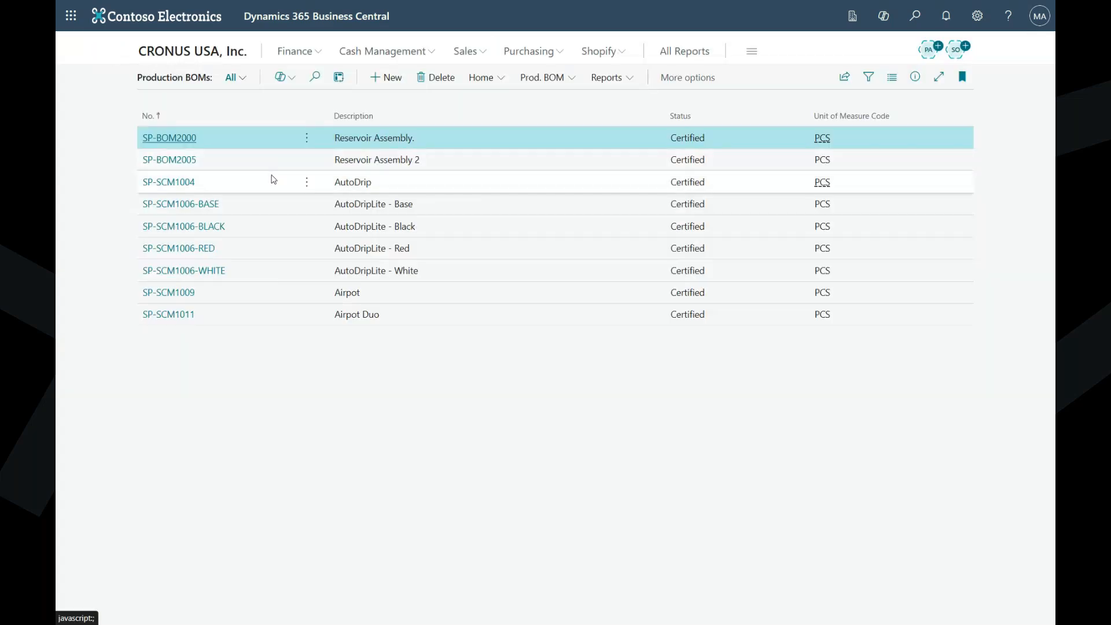
# - Open the item card of AutoDrip, SP-SCM1004, from the Production Items view of the item list
pyautogui.click(220, 53)
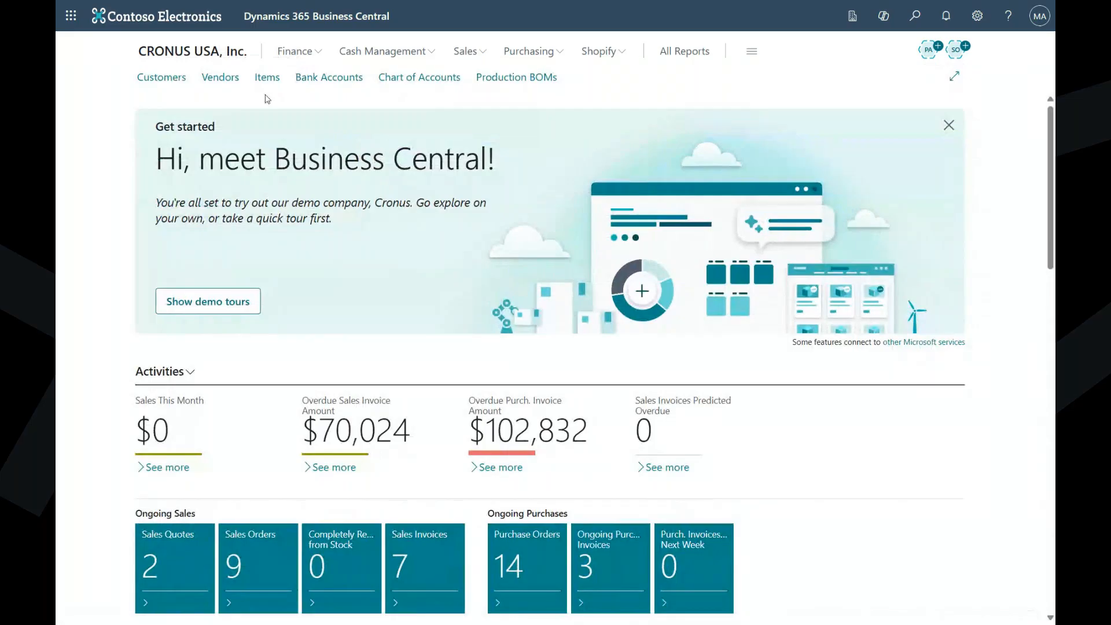
pyautogui.click(267, 77)
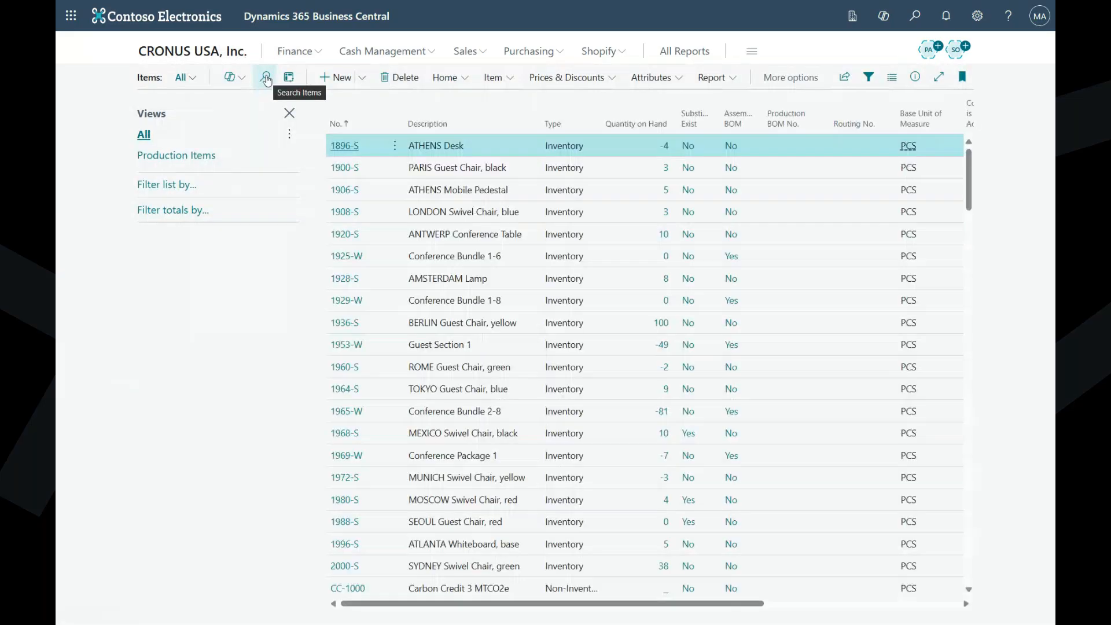
pyautogui.click(186, 179)
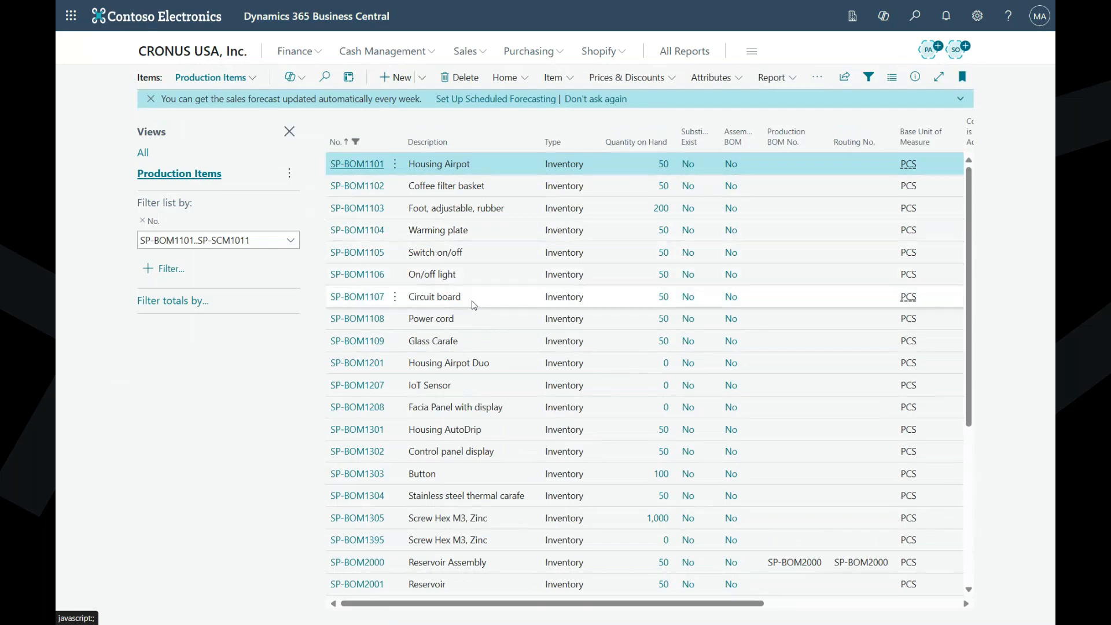
pyautogui.scroll(-5, 472, 303)
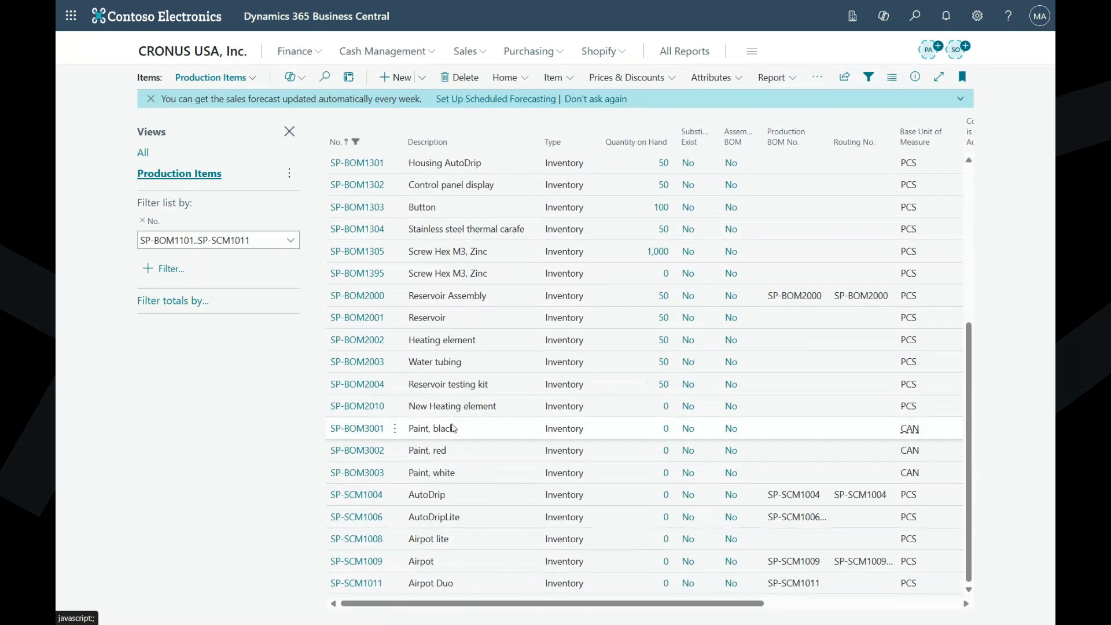
pyautogui.click(367, 499)
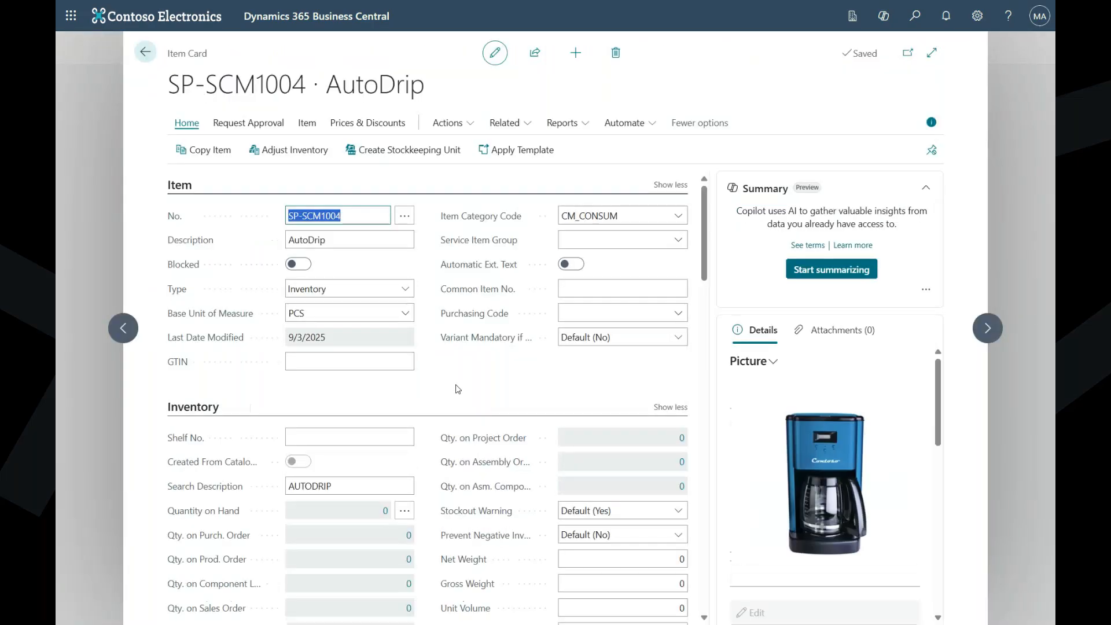
# - Examine the AutoDrip item's BOM structure in a widened page, collapsing and re-expanding the Reservoir Assembly, SP-BOM2000
pyautogui.click(504, 118)
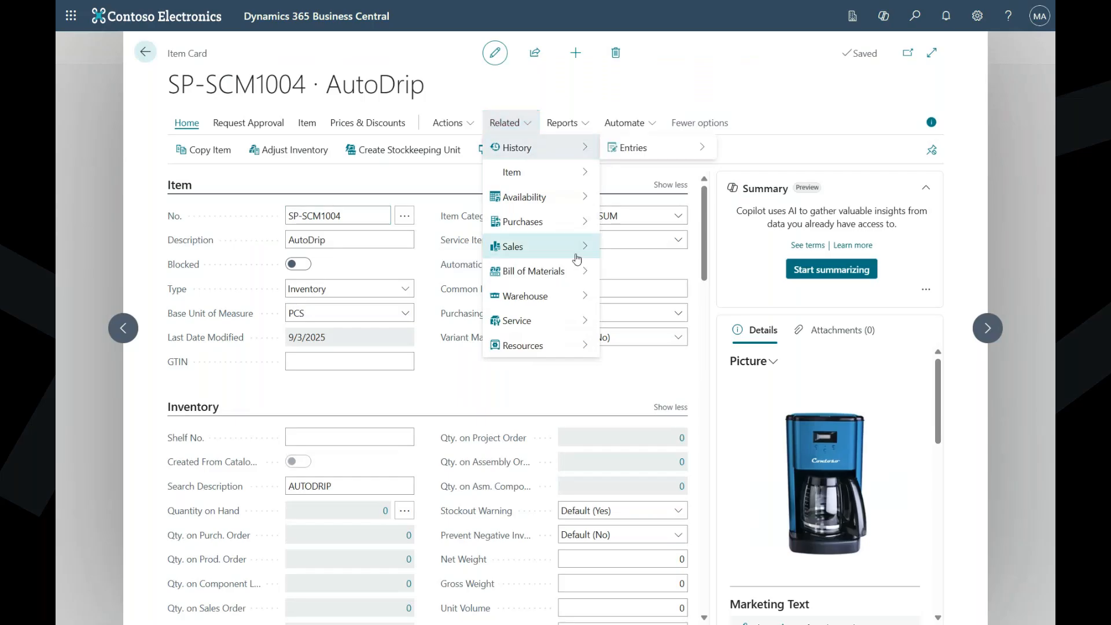
pyautogui.moveTo(581, 275)
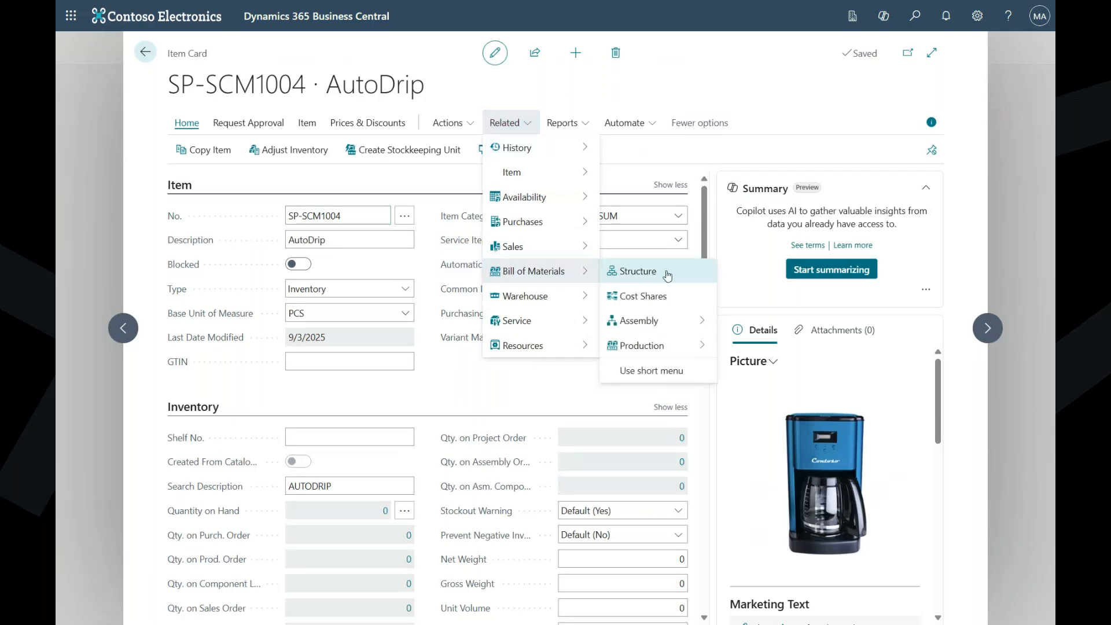
pyautogui.moveTo(693, 353)
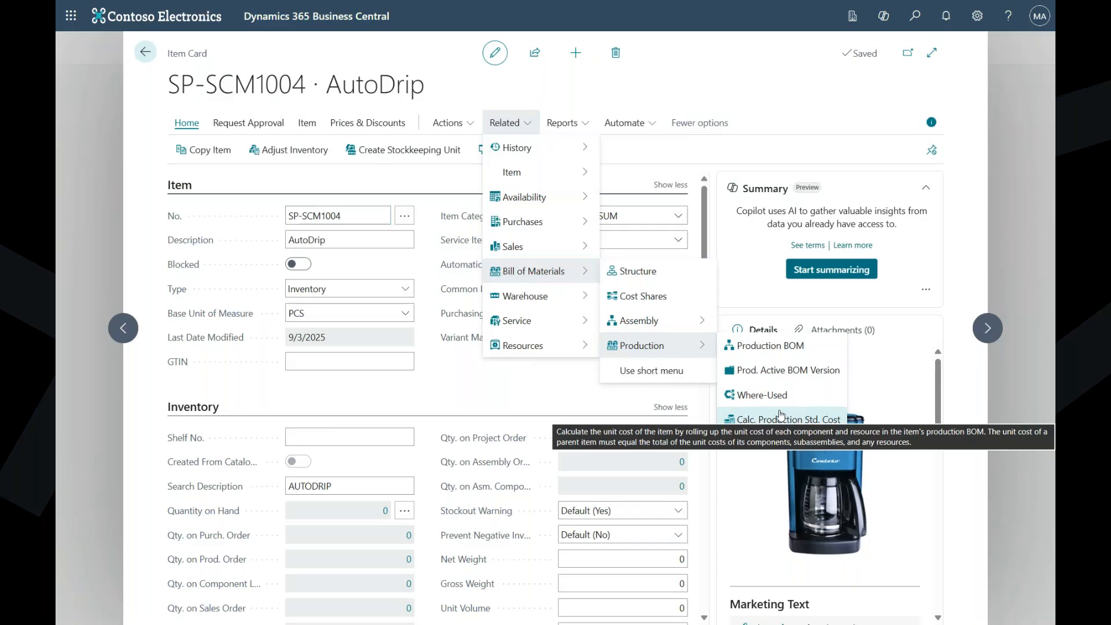
pyautogui.moveTo(647, 329)
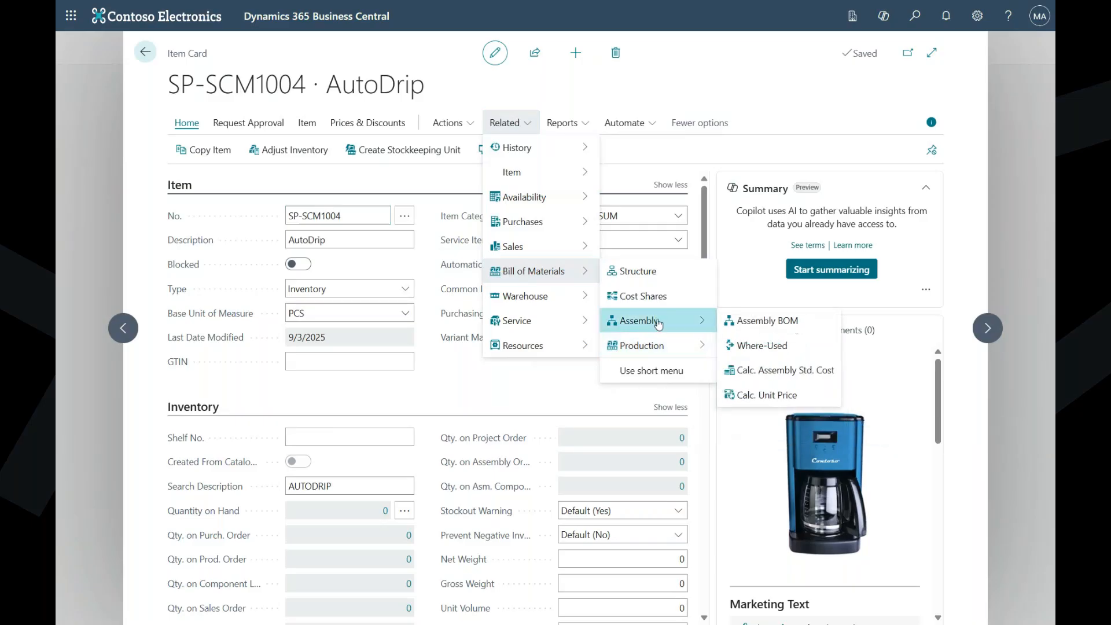
pyautogui.click(640, 277)
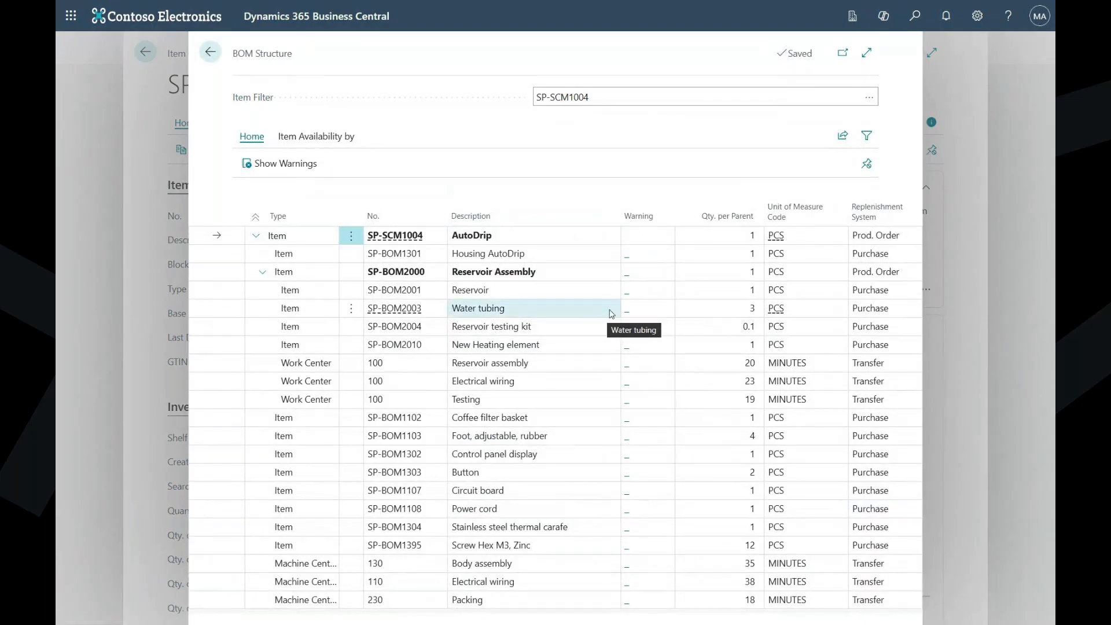
pyautogui.click(868, 53)
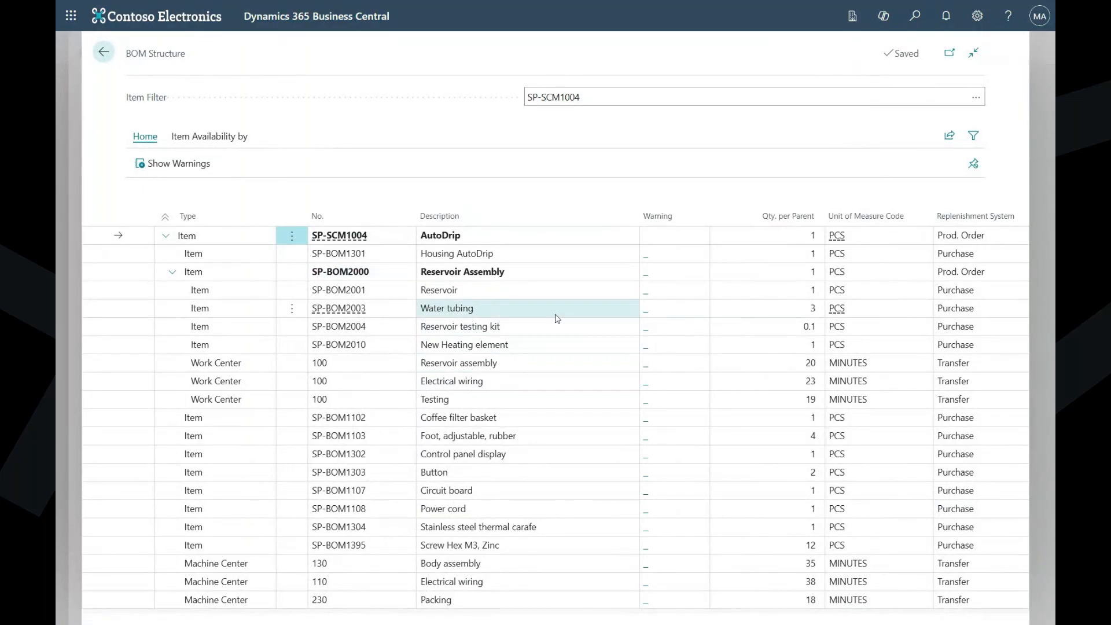
pyautogui.click(172, 272)
pyautogui.click(169, 273)
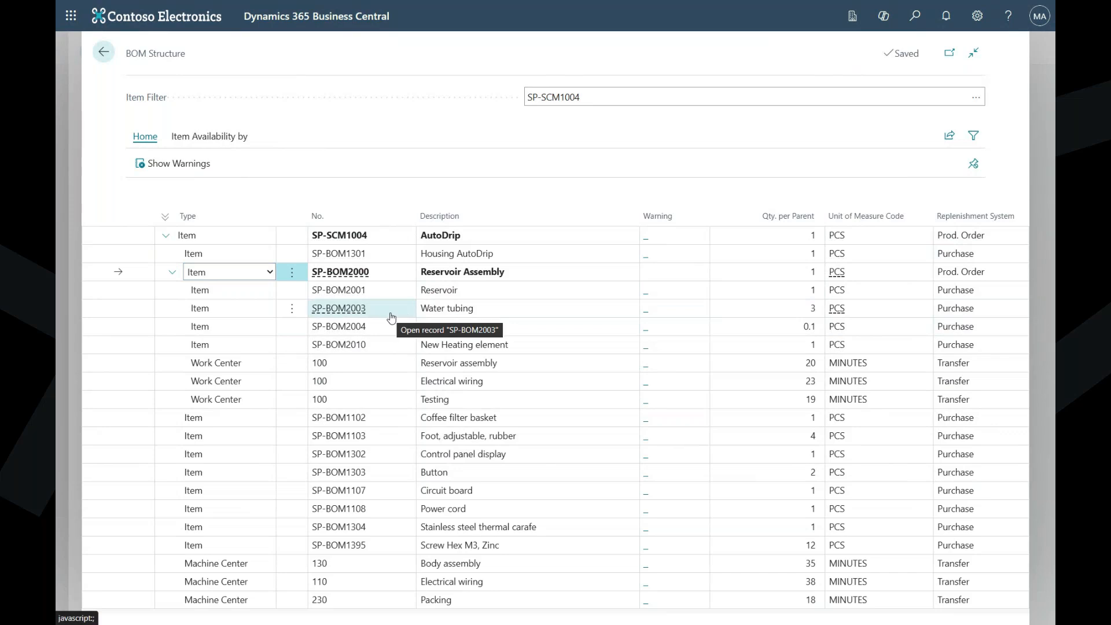
# - Mark the work center 100 lines and machine center lines 130, 110 and 230 in the BOM structure, and return to the item card
pyautogui.click(117, 346)
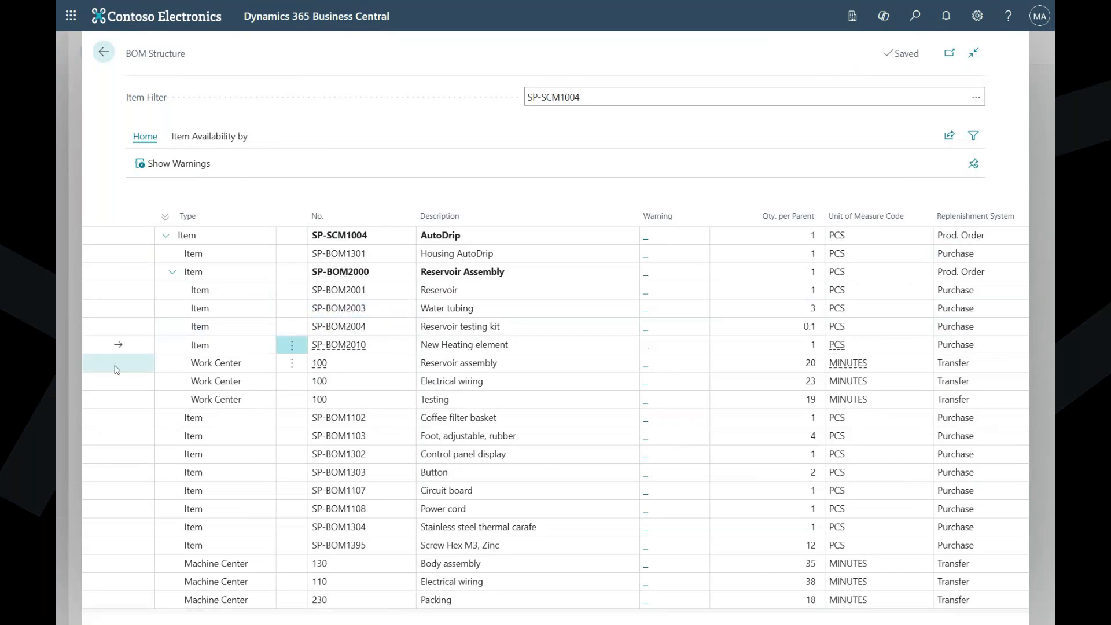
pyautogui.click(116, 368)
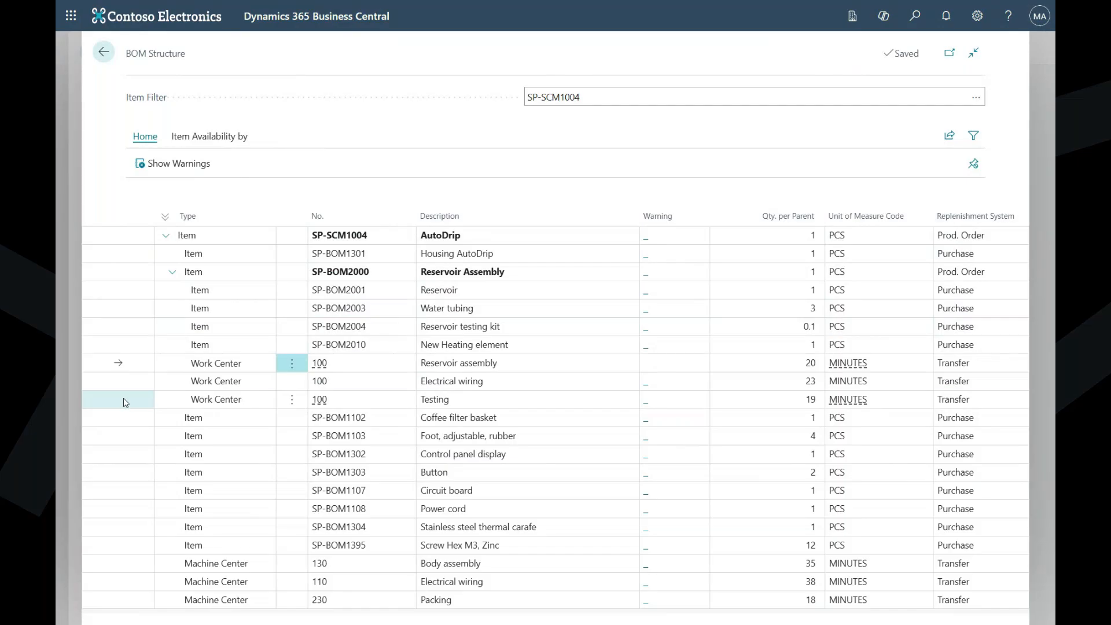
pyautogui.keyDown('shift'); pyautogui.click(124, 399); pyautogui.keyUp('shift')
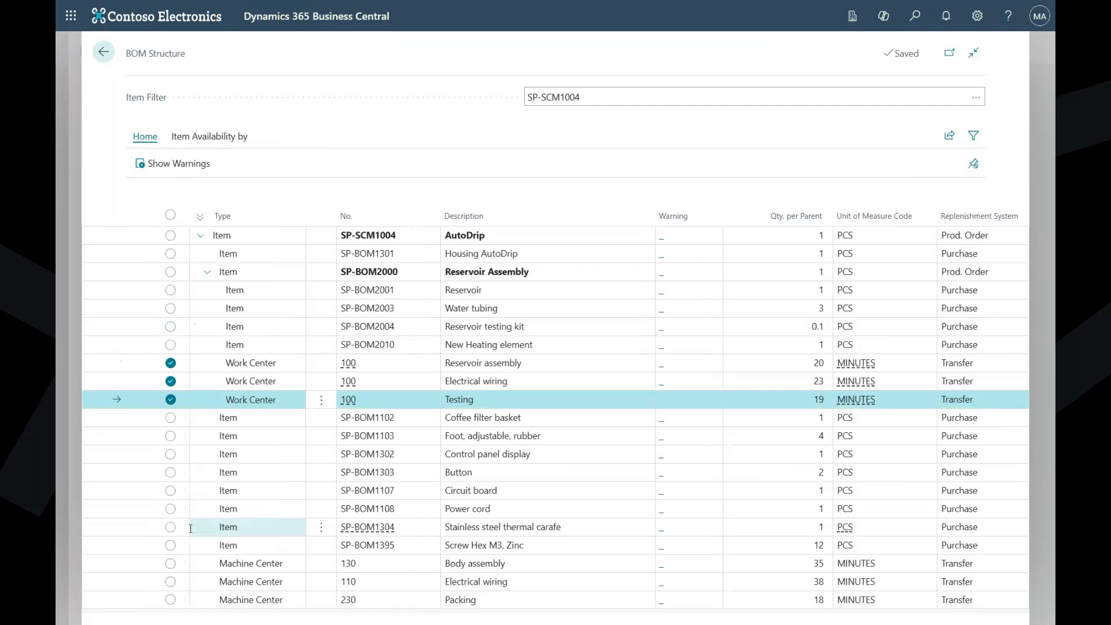
pyautogui.click(170, 565)
pyautogui.click(170, 582)
pyautogui.click(170, 600)
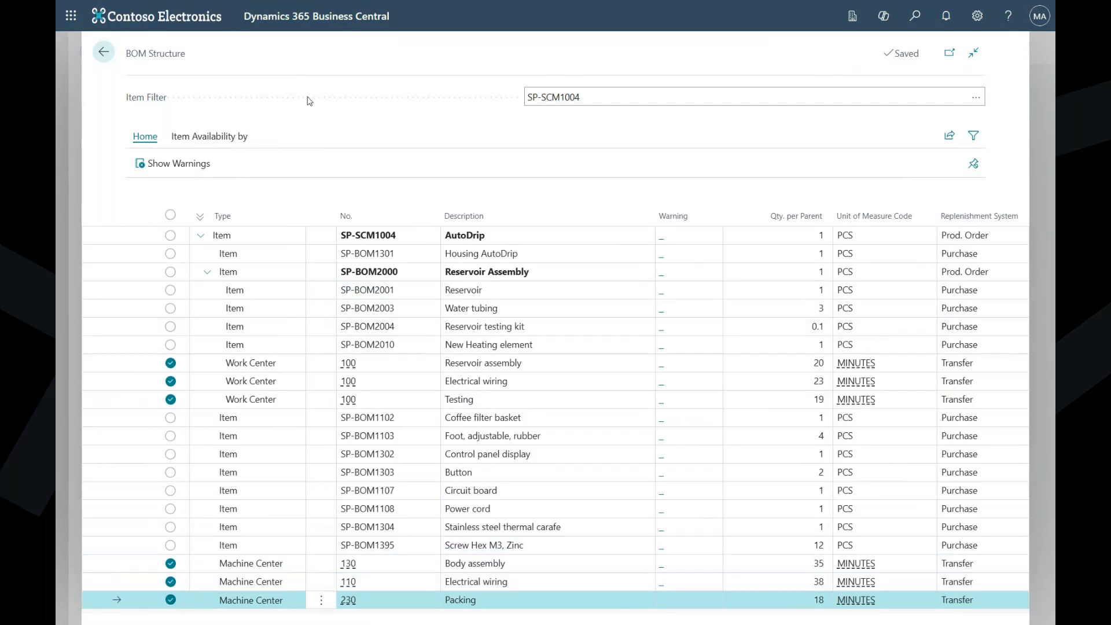
pyautogui.click(111, 56)
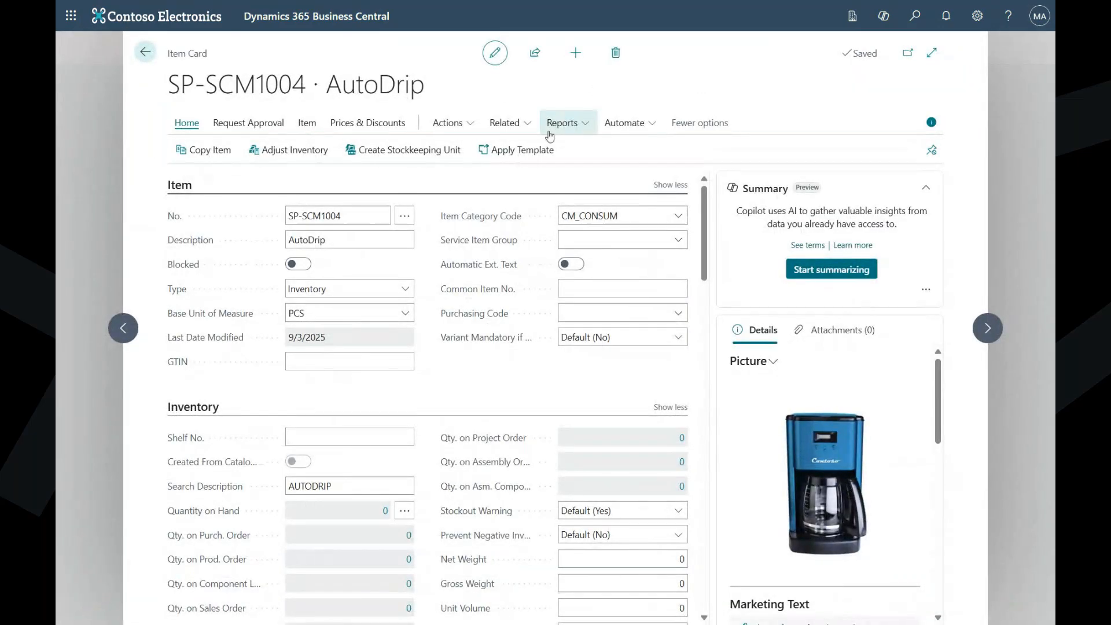
# - Examine the BOM cost shares of the AutoDrip item across all rolled-up cost columns, and leave the item card
pyautogui.click(527, 128)
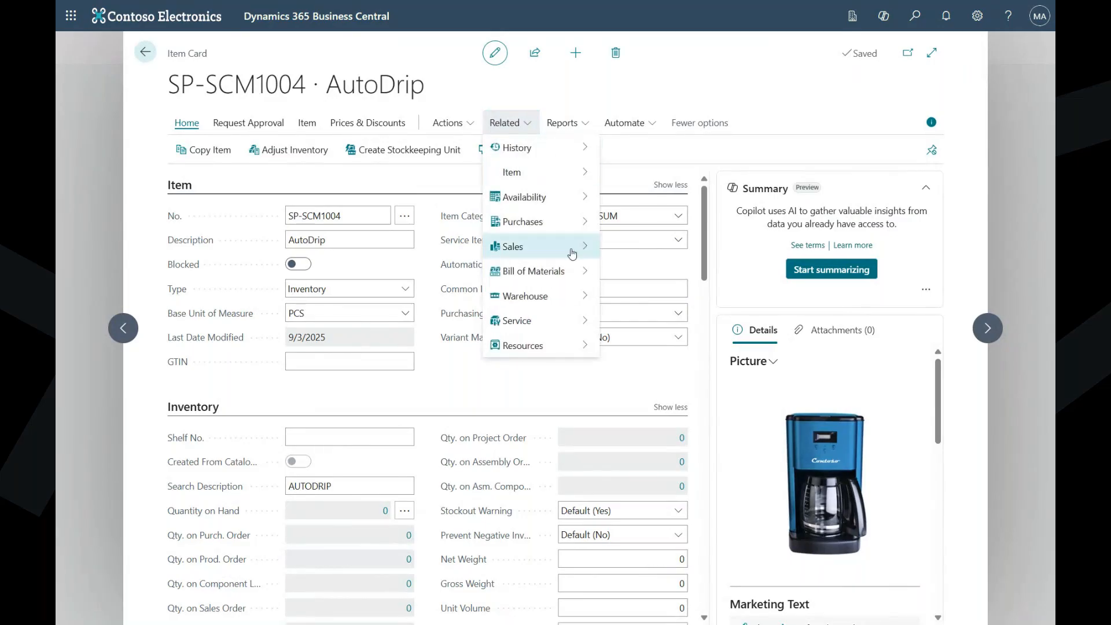
pyautogui.moveTo(569, 280)
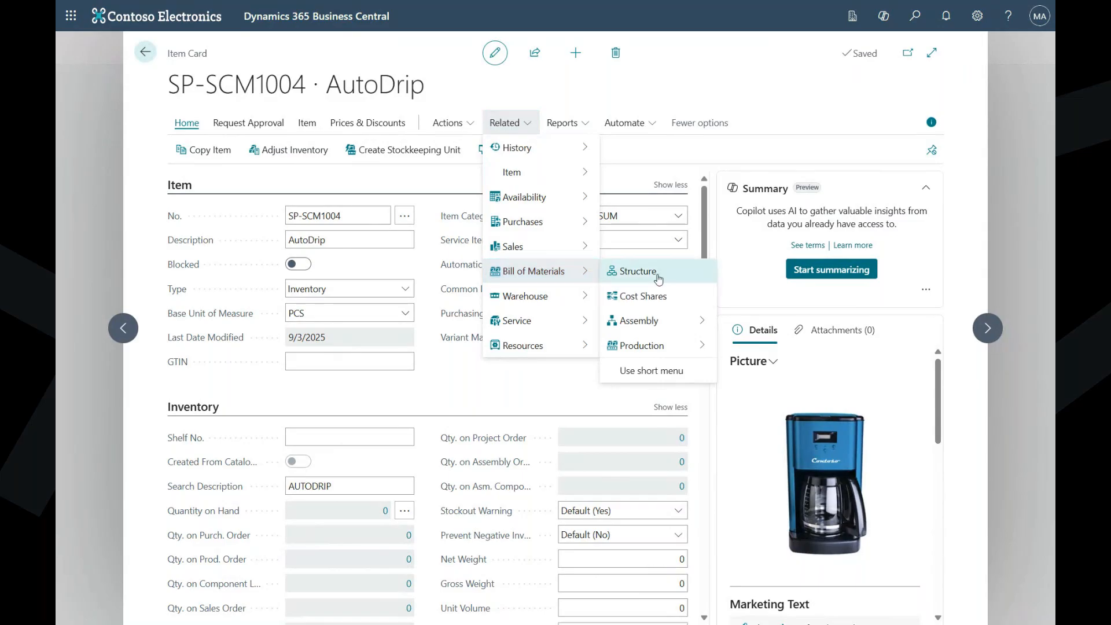
pyautogui.click(675, 296)
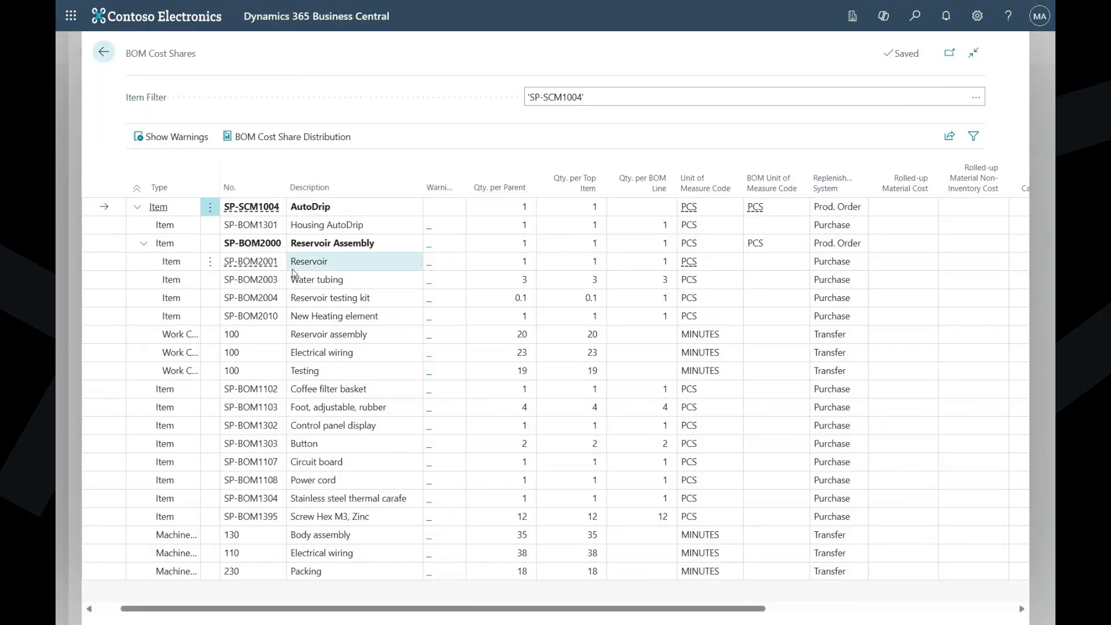
pyautogui.hscroll(8, 596, 412)
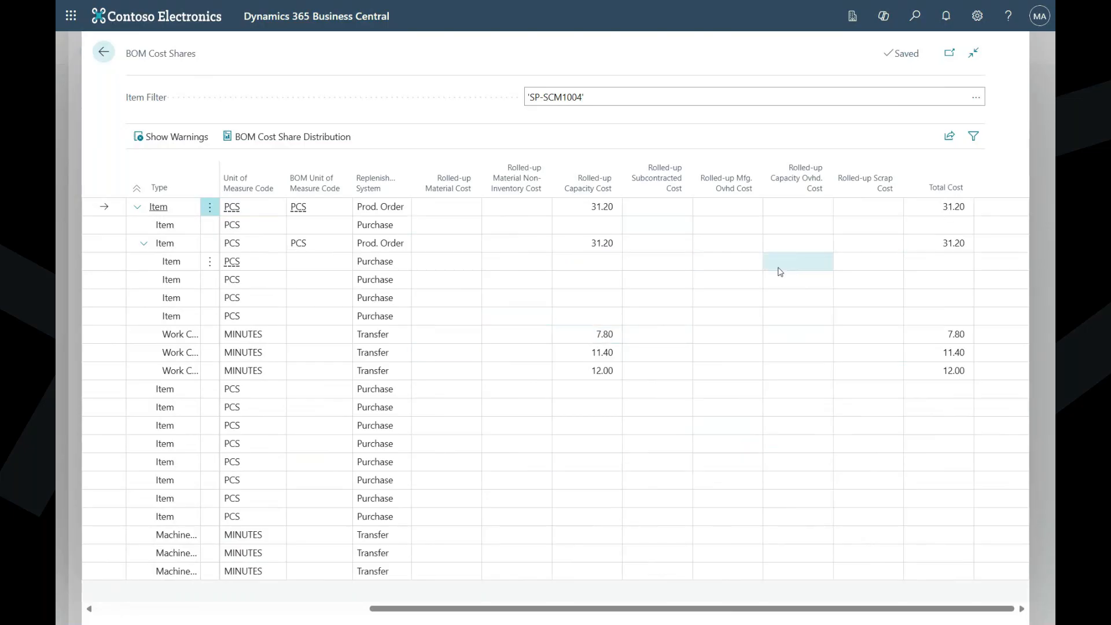
pyautogui.hscroll(-10, 729, 310)
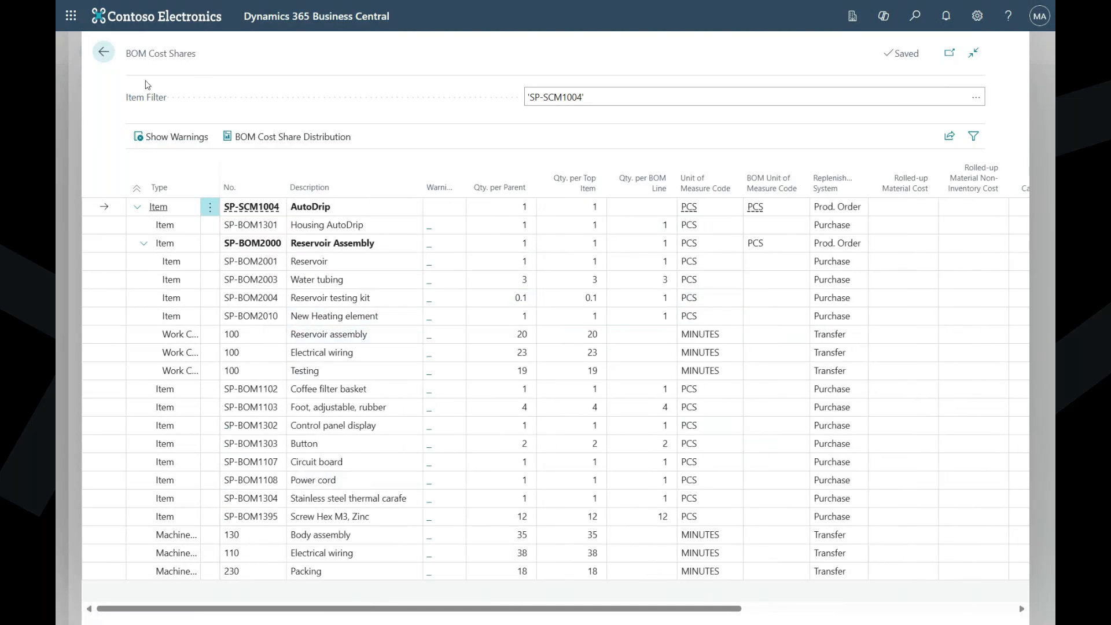
pyautogui.click(102, 55)
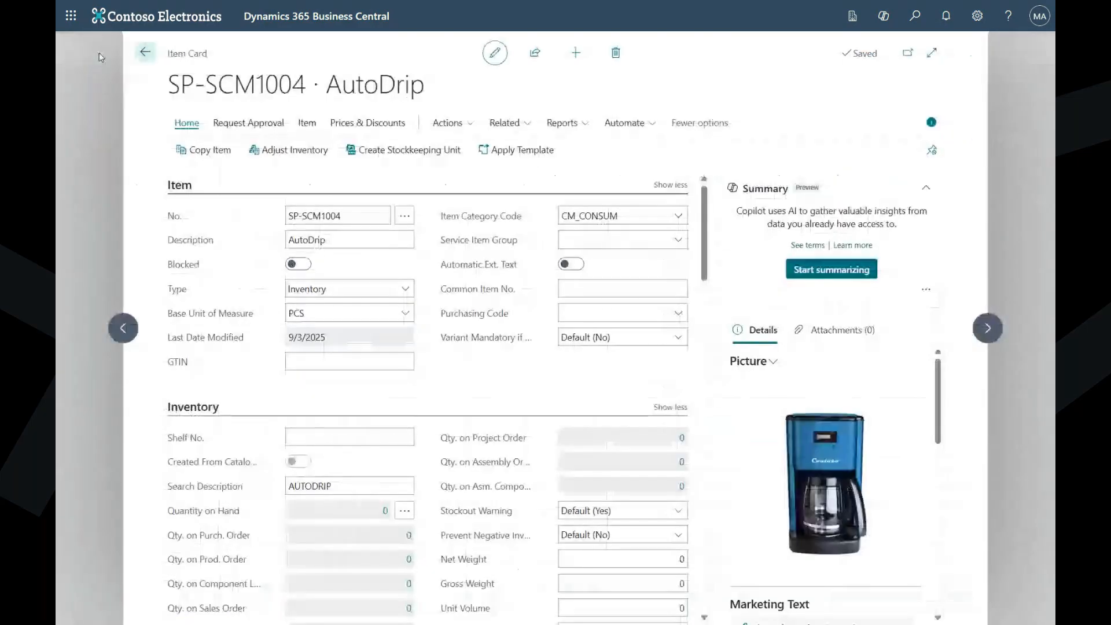
pyautogui.click(145, 54)
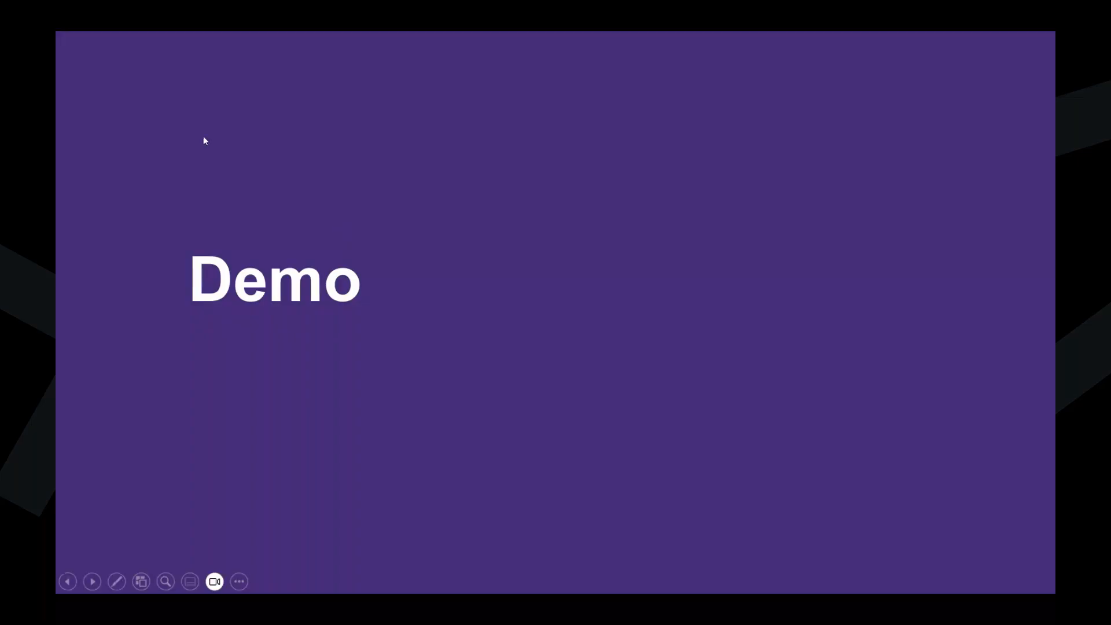
pyautogui.click(167, 132)
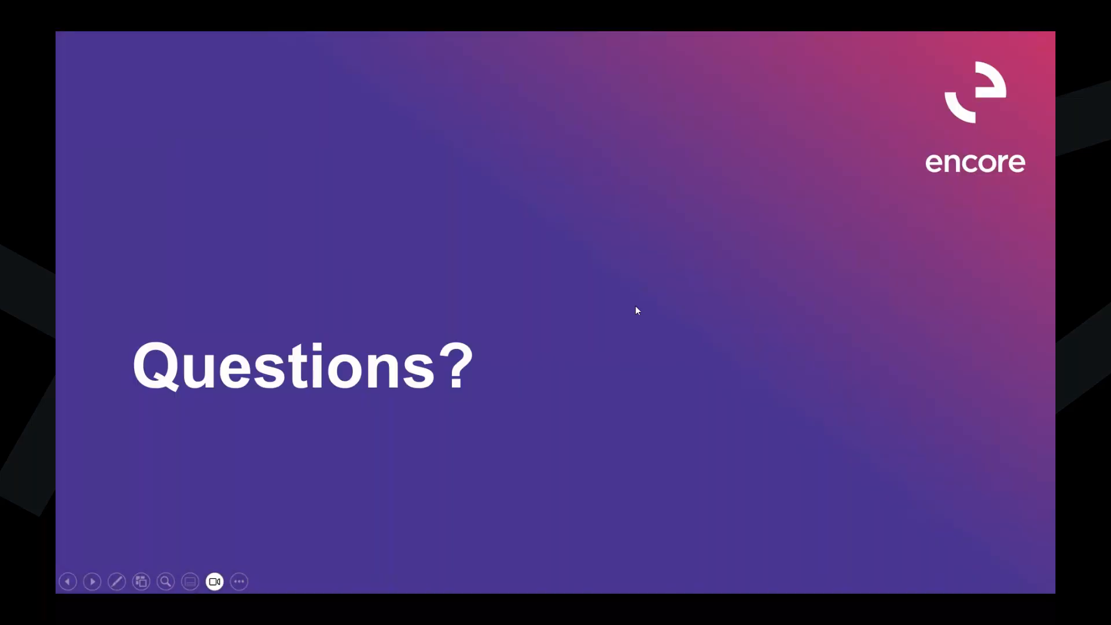
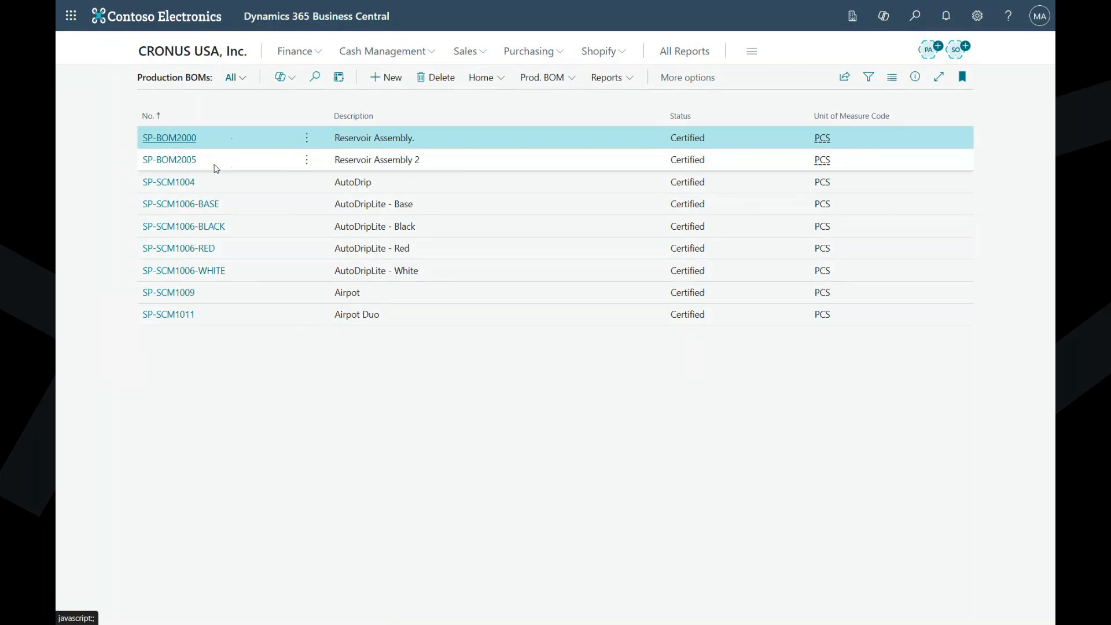
# - Compare the lines of production BOMs SP-BOM2000, Reservoir Assembly, and SP-BOM2005, Reservoir Assembly 2, by switching between their pages
pyautogui.click(191, 138)
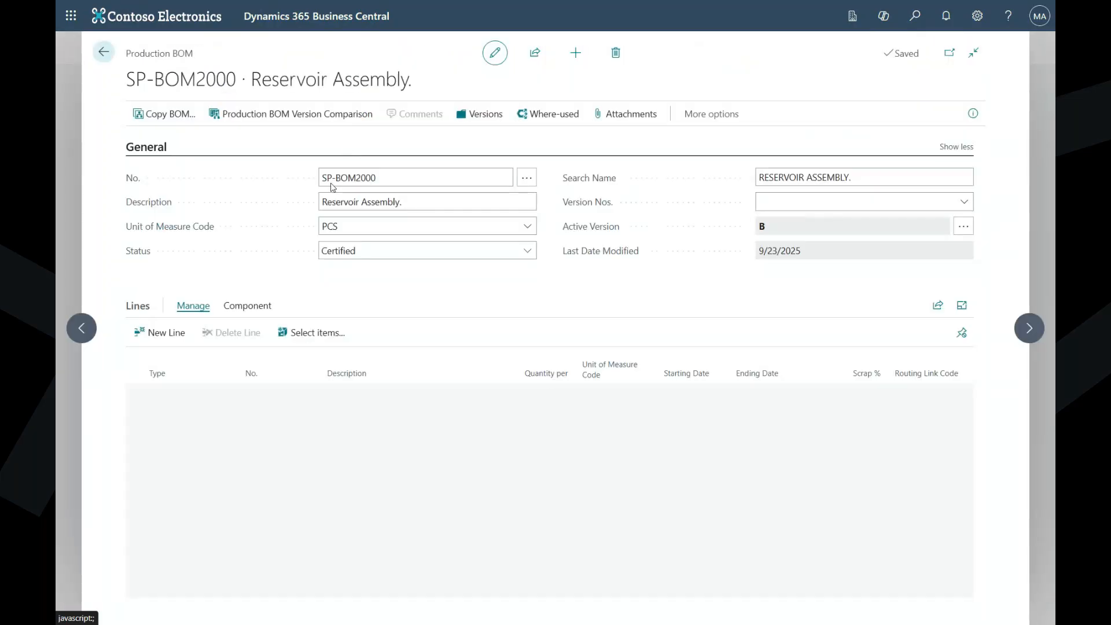
pyautogui.click(1029, 329)
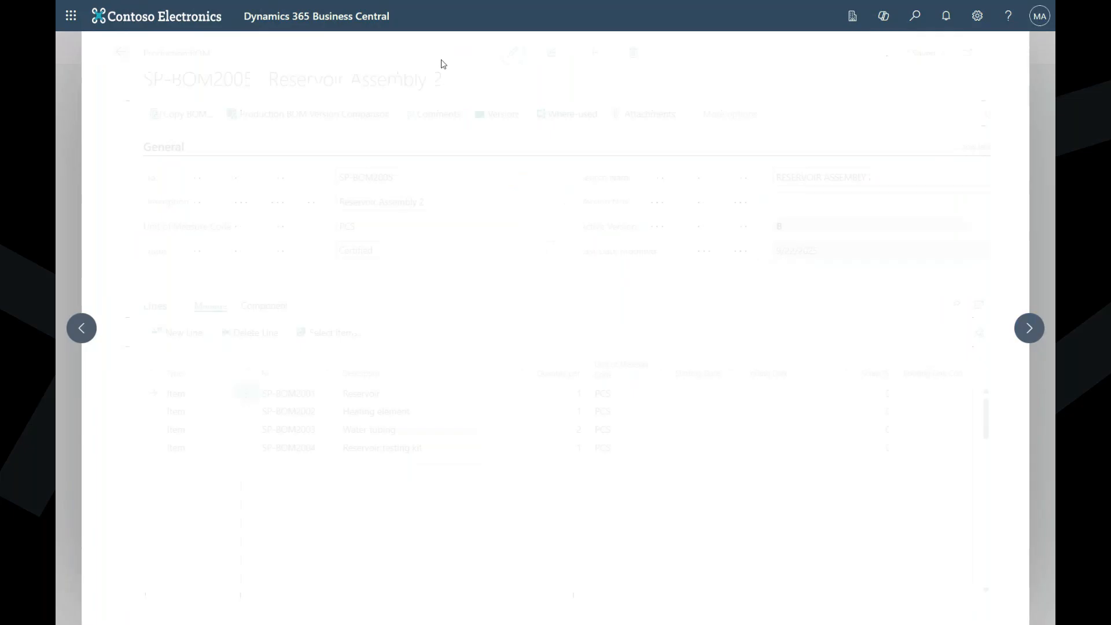
pyautogui.click(86, 329)
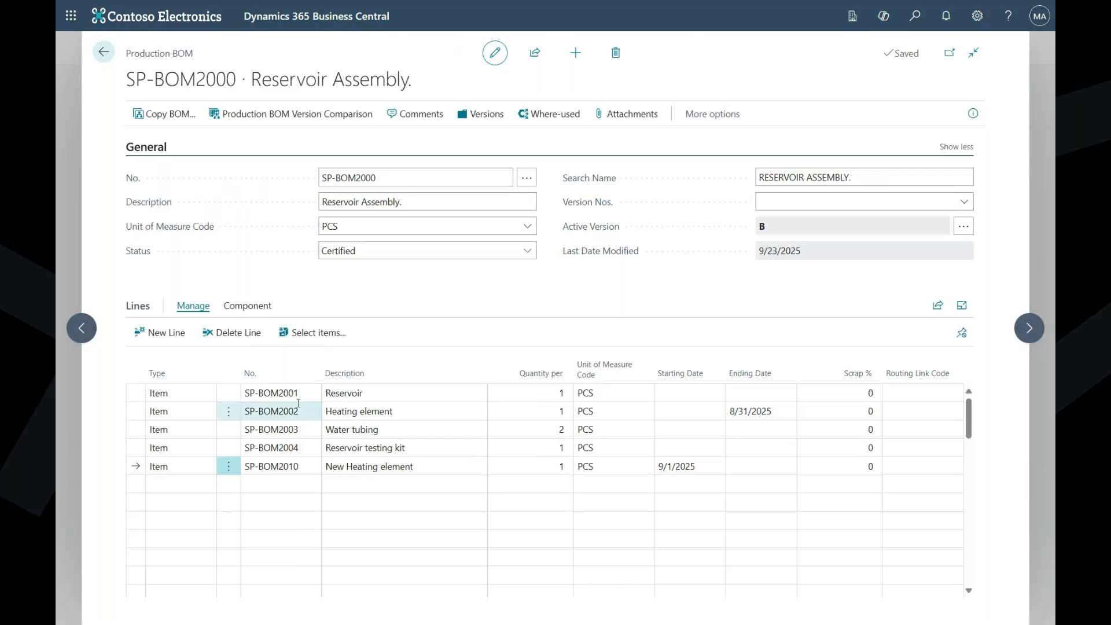
pyautogui.click(1030, 328)
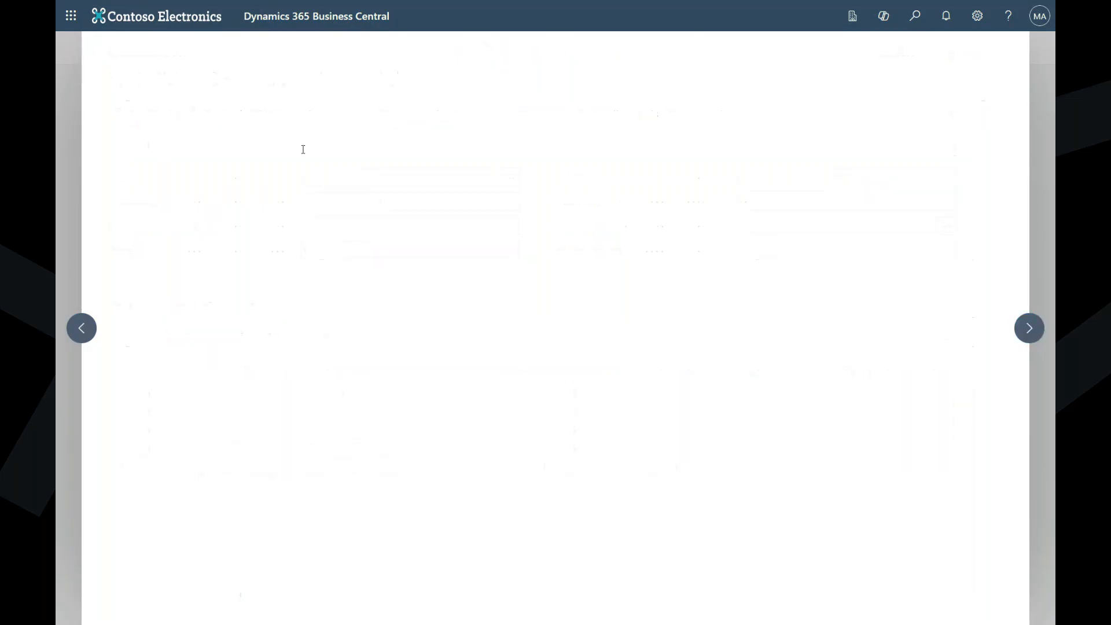
pyautogui.click(85, 330)
# - Check the where-used list of the Water tubing component, SP-BOM2003, from production BOM SP-BOM2000, and close it
pyautogui.click(375, 430)
pyautogui.click(247, 305)
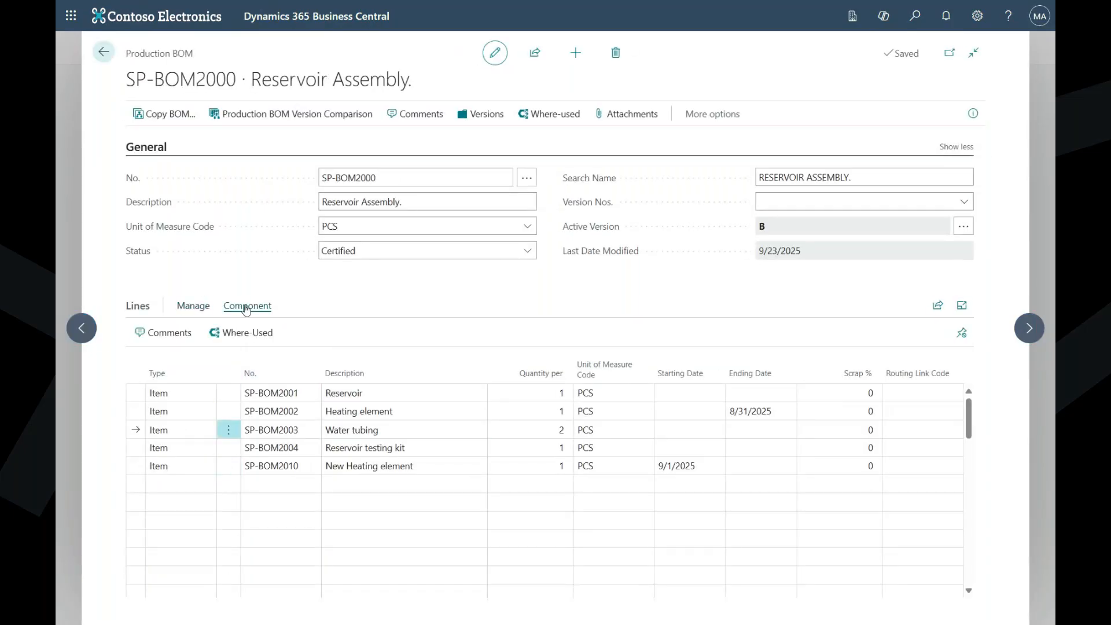
pyautogui.click(248, 332)
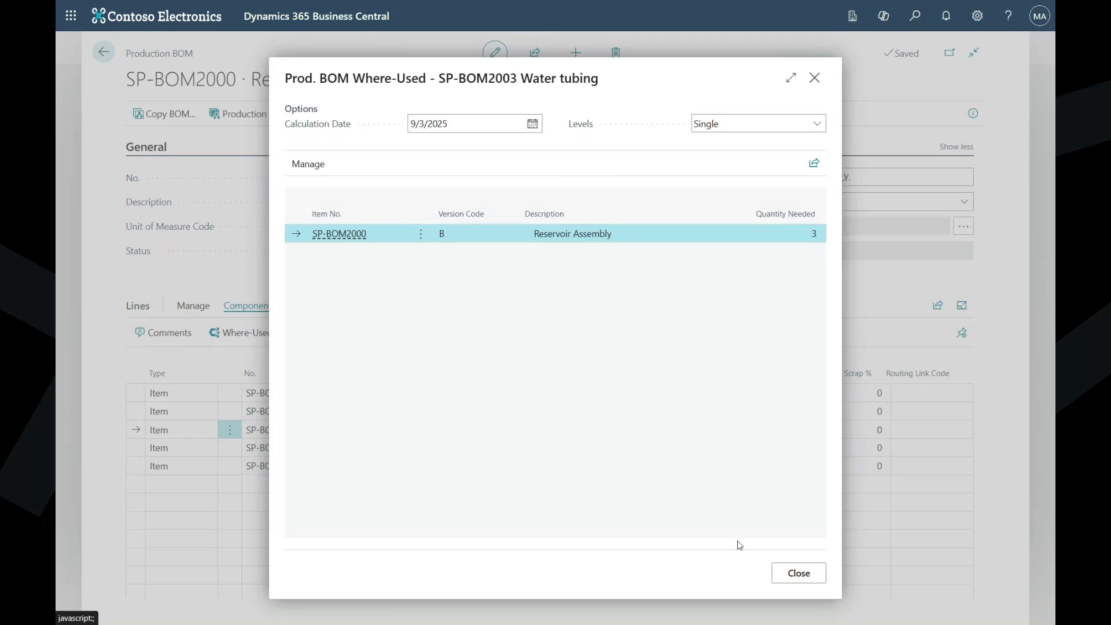
pyautogui.click(799, 573)
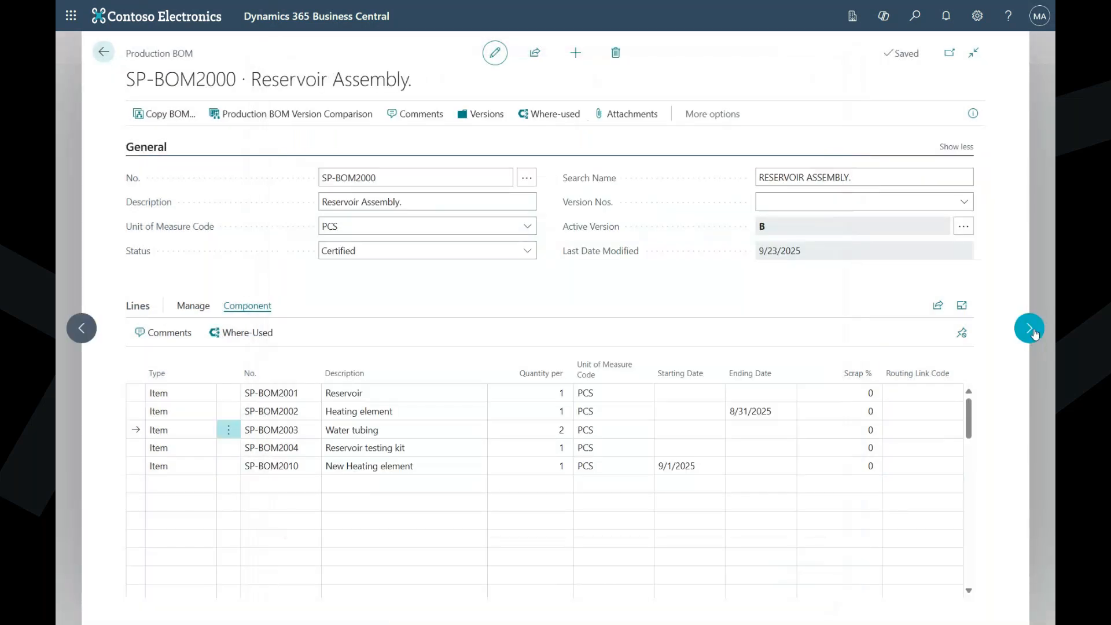
# - Locate the Water tubing line in production BOM SP-BOM2005, and return to the production BOM list with that BOM selected
pyautogui.click(1034, 334)
pyautogui.click(399, 438)
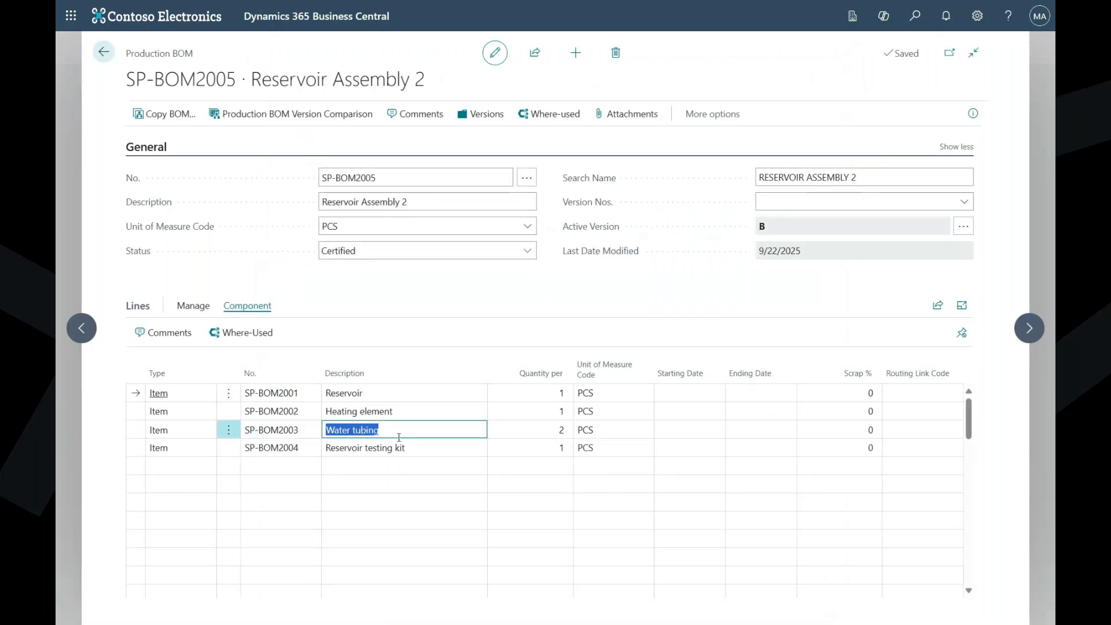
pyautogui.click(103, 51)
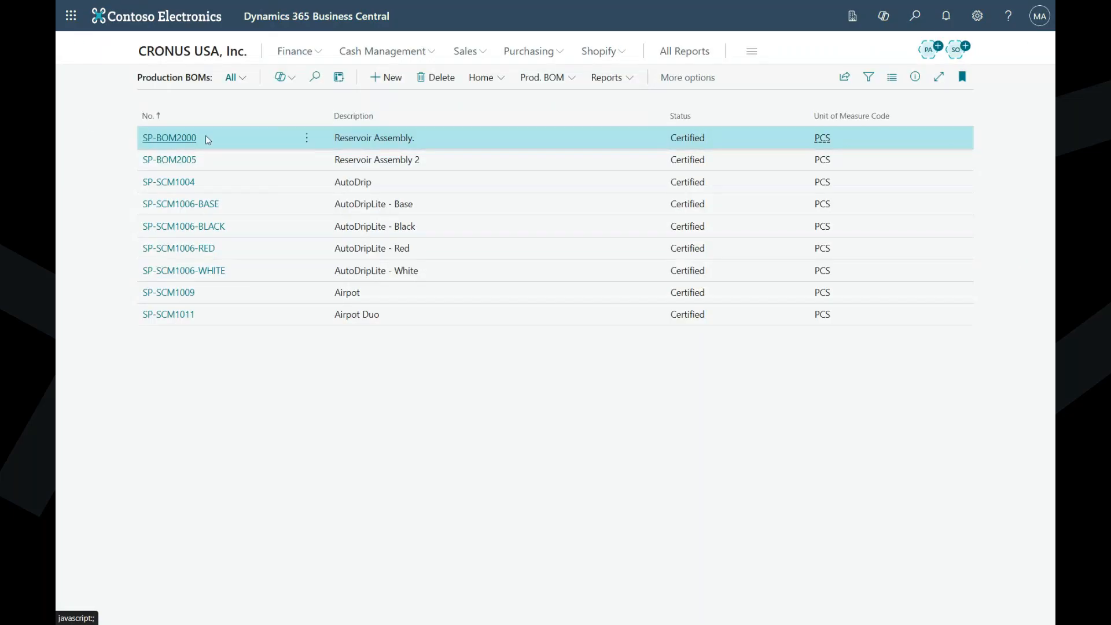
pyautogui.click(212, 165)
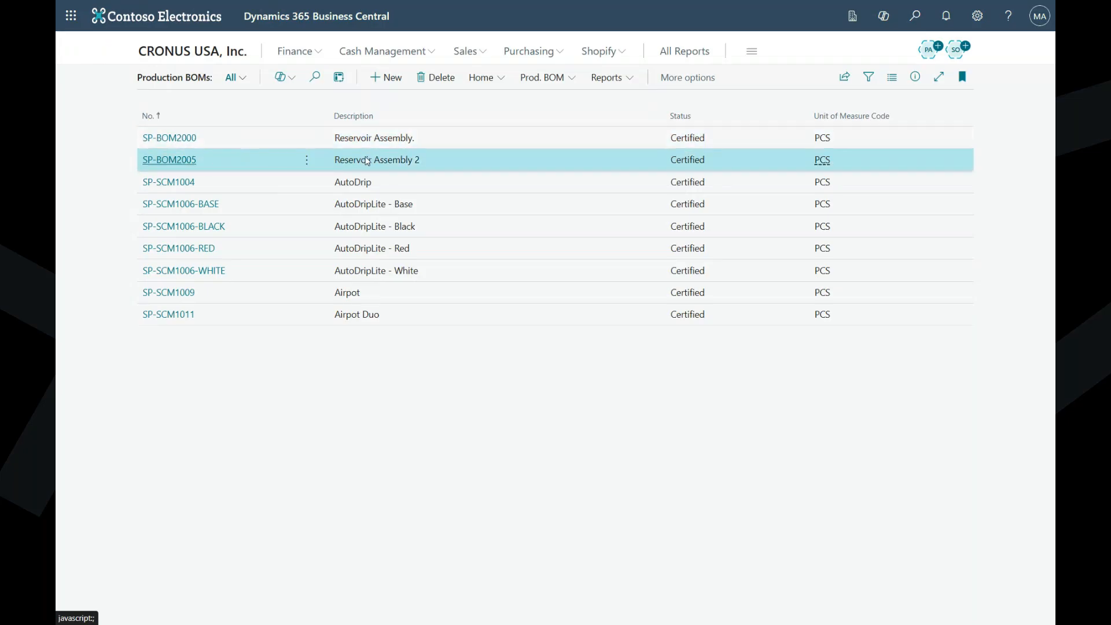
# - Open the item card of Reservoir Assembly, SP-BOM2000, from the Production Items view of the item list
pyautogui.click(207, 54)
pyautogui.click(268, 78)
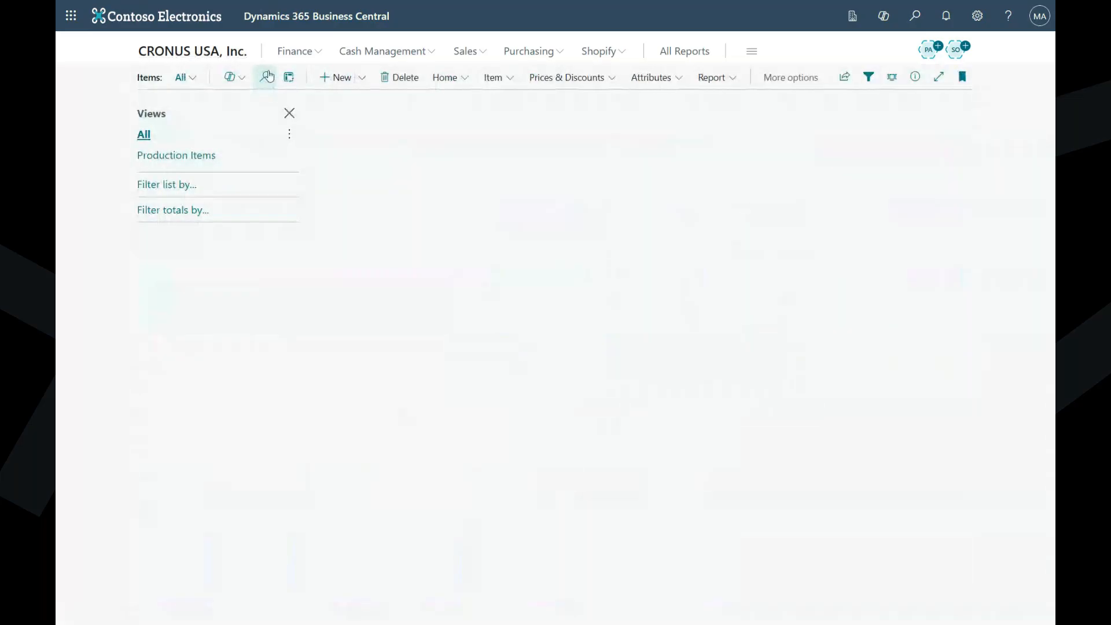
pyautogui.scroll(-10, 436, 286)
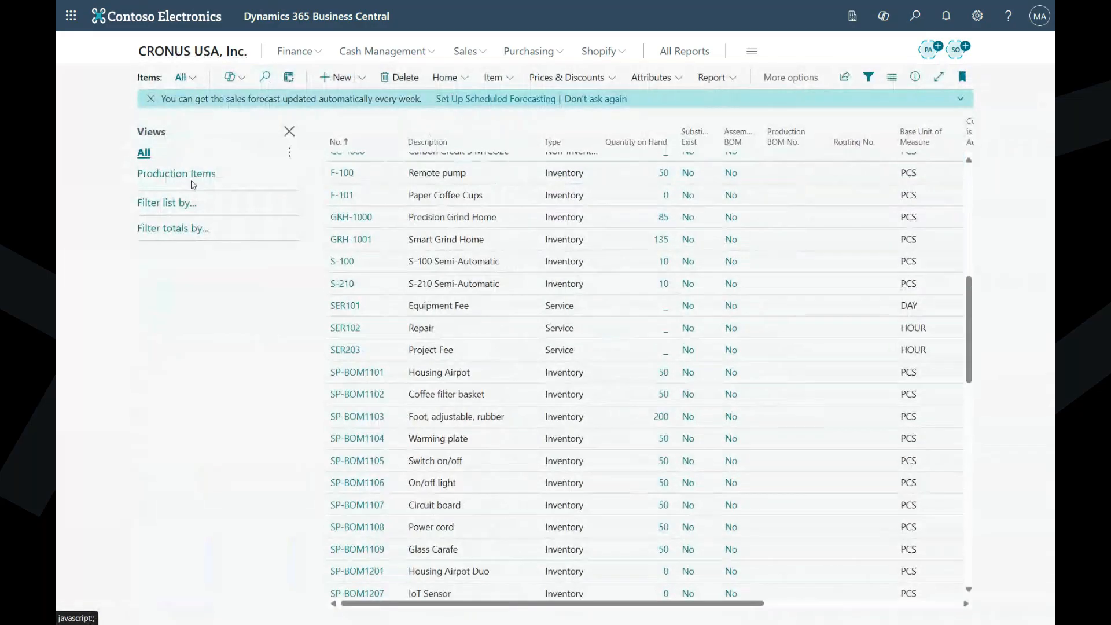
pyautogui.click(176, 174)
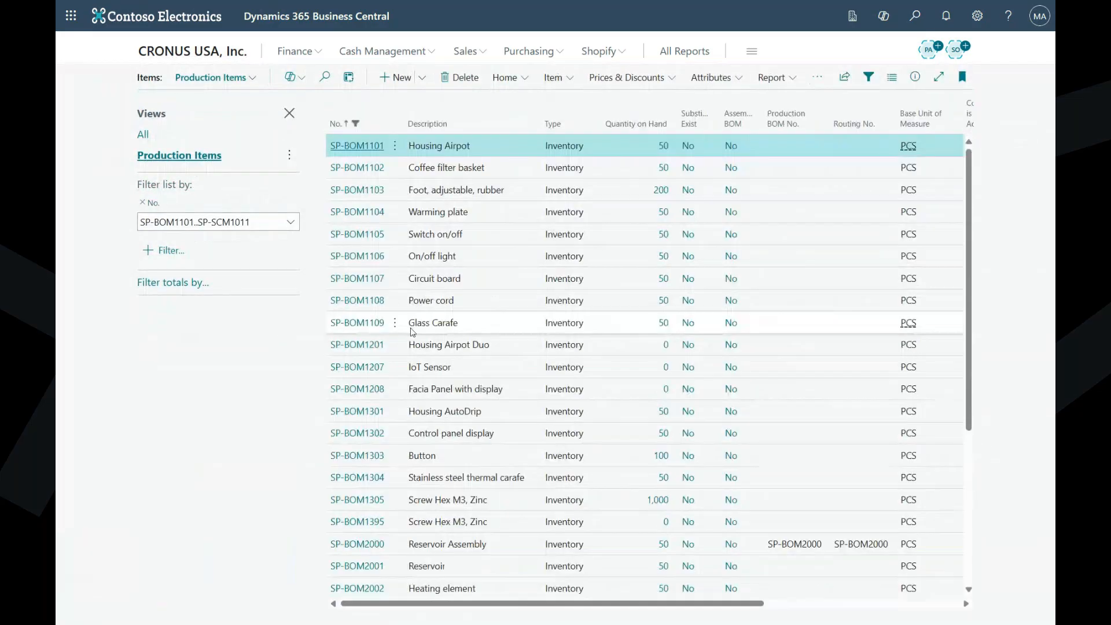
pyautogui.scroll(-5, 410, 324)
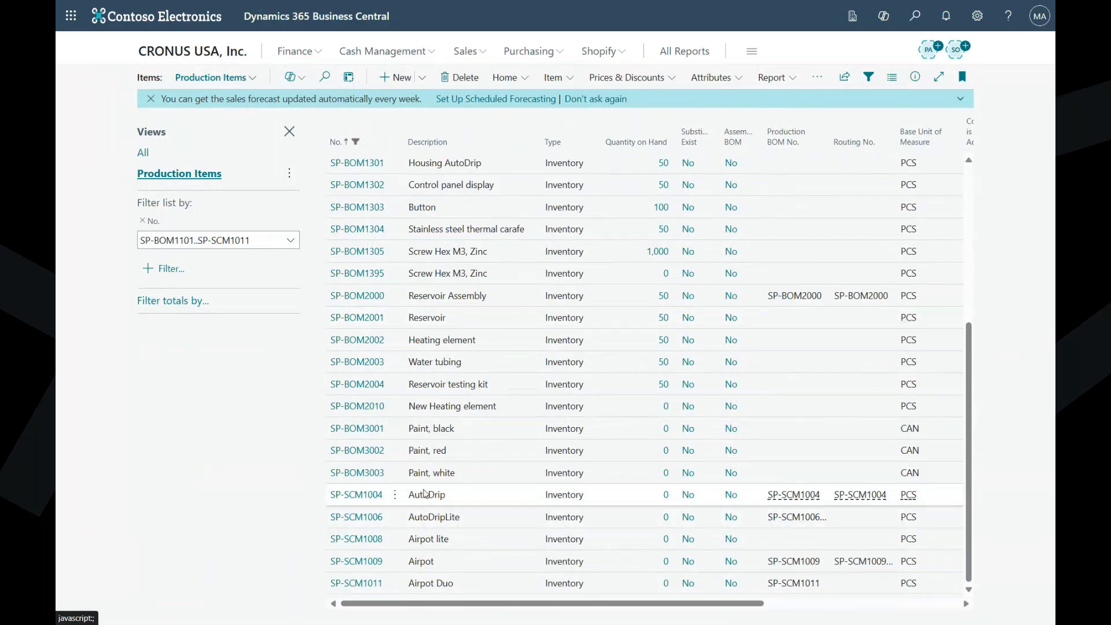
pyautogui.click(371, 499)
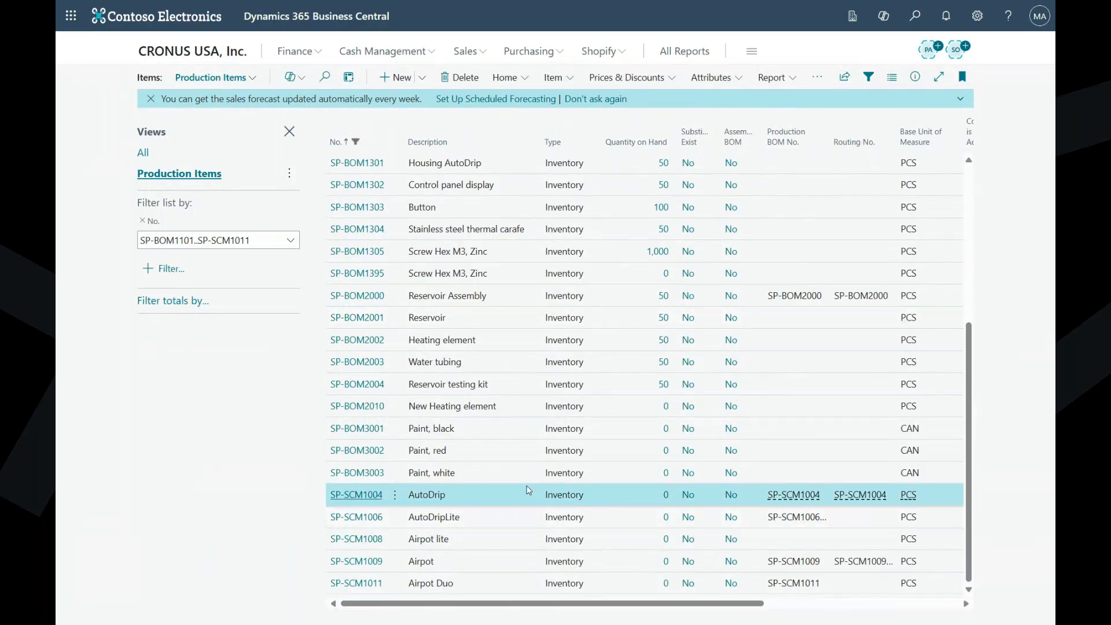
pyautogui.click(368, 297)
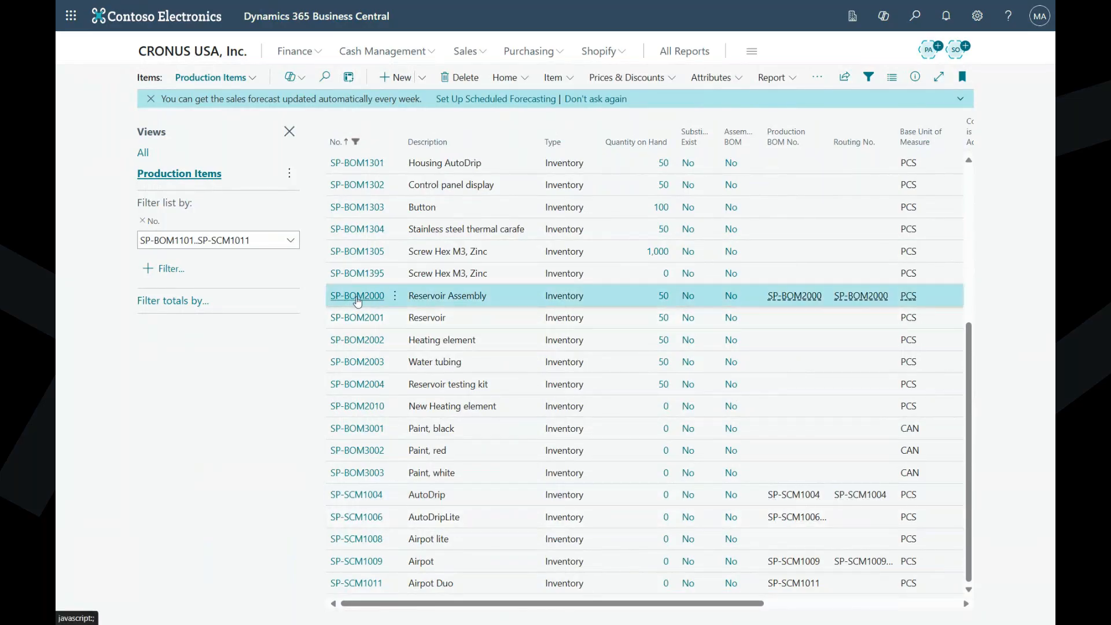
pyautogui.click(358, 296)
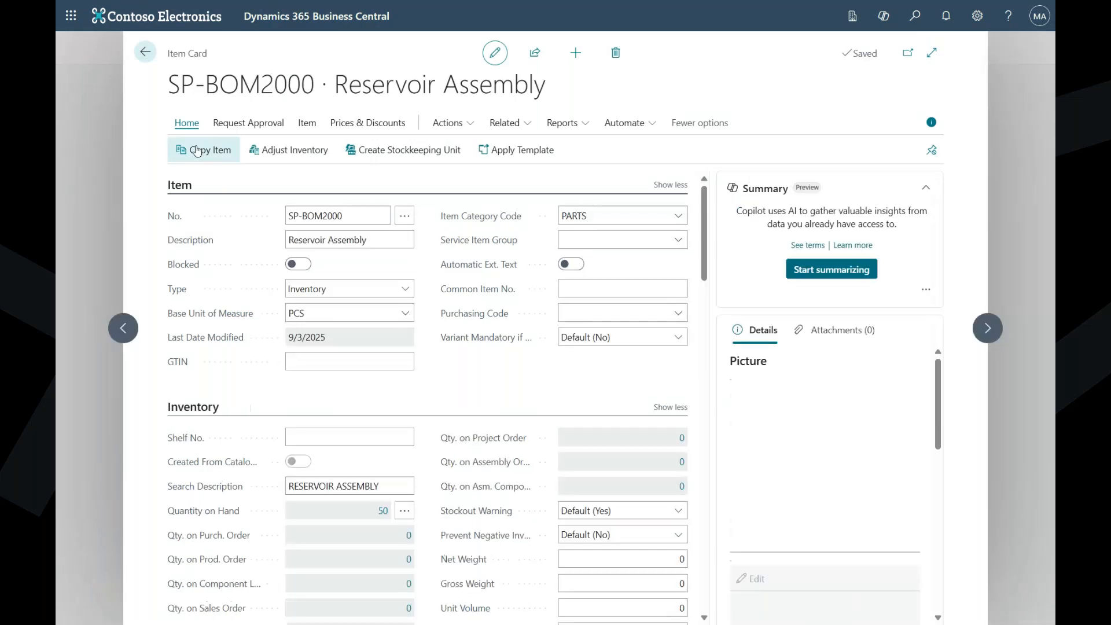
# - Try to copy the Reservoir Assembly item to target item number SP-BOM1395
pyautogui.click(191, 152)
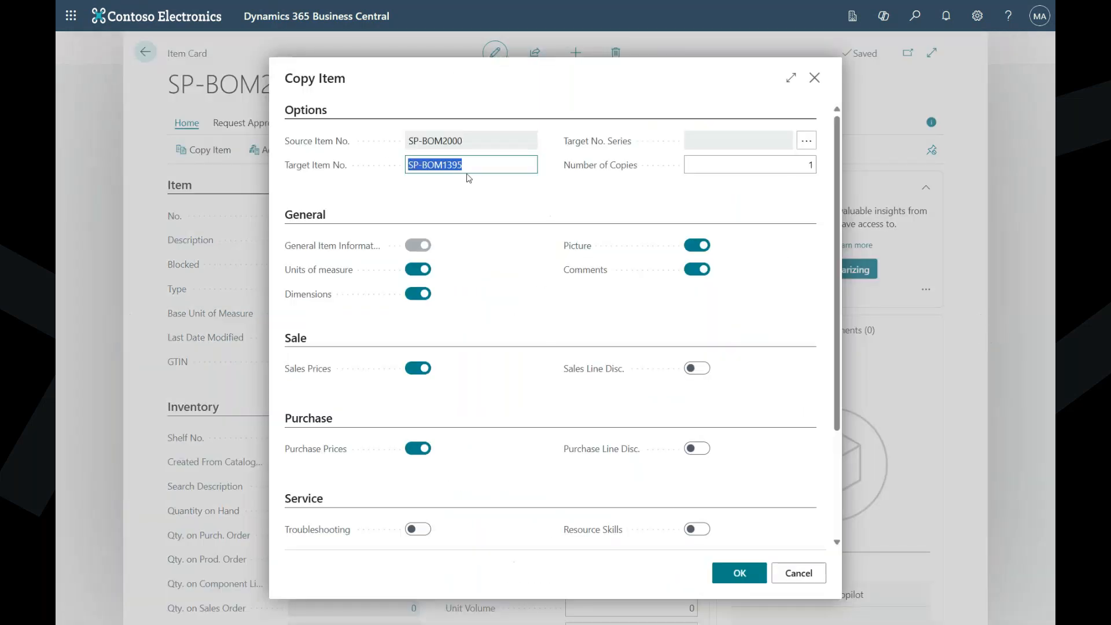
pyautogui.click(505, 193)
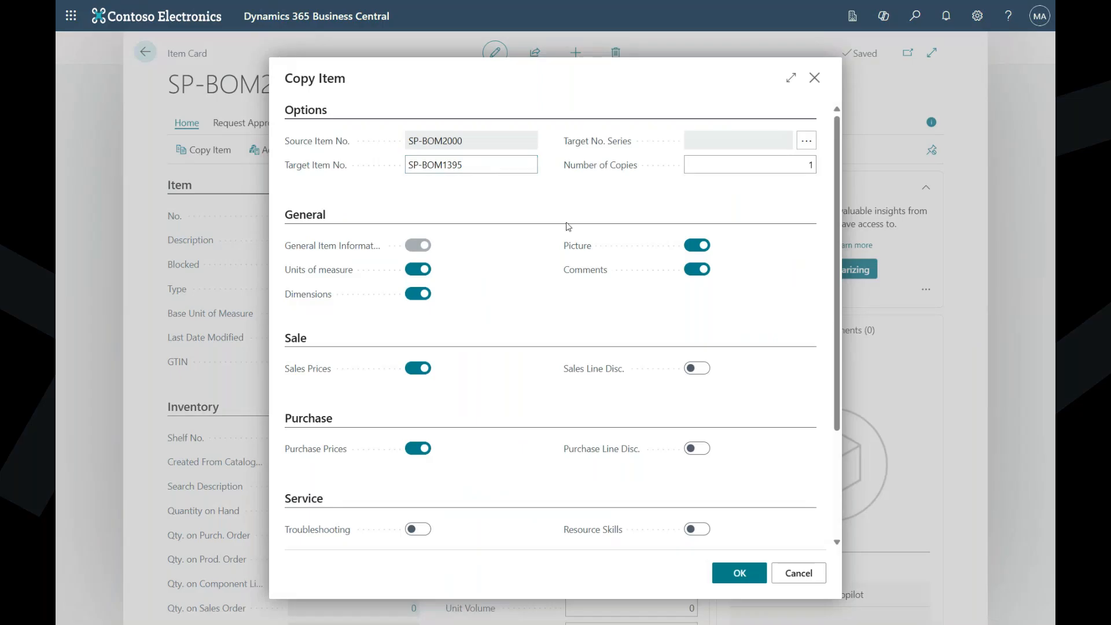
pyautogui.scroll(-5, 709, 549)
pyautogui.scroll(5, 702, 550)
pyautogui.click(731, 572)
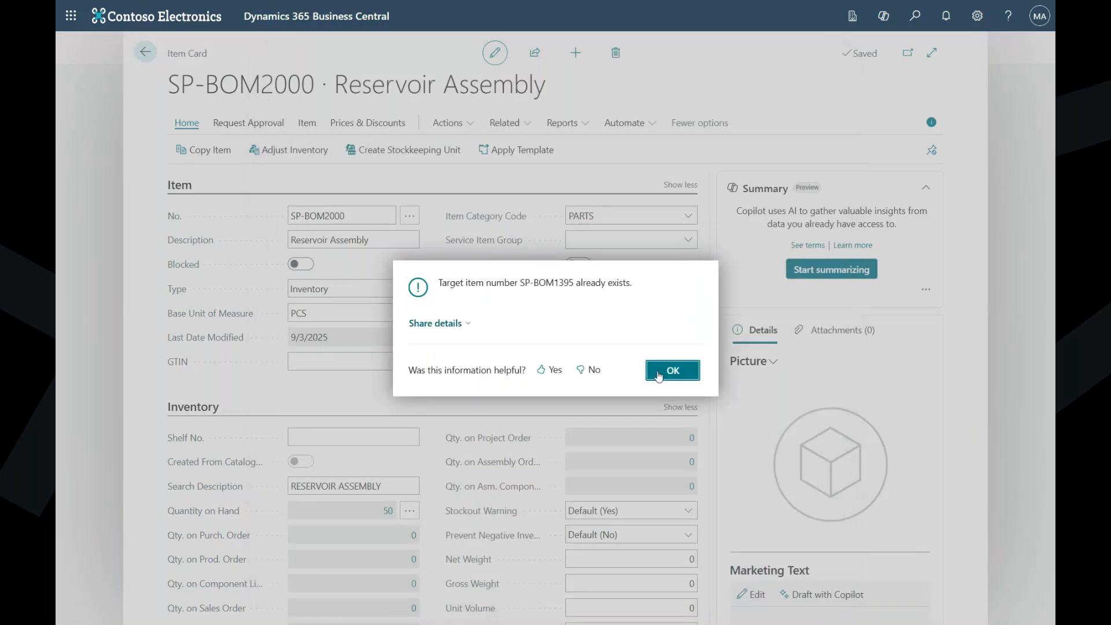
pyautogui.click(666, 368)
# - Copy the Reservoir Assembly item, SP-BOM2000, to target item number SP-BOM2009
pyautogui.click(204, 149)
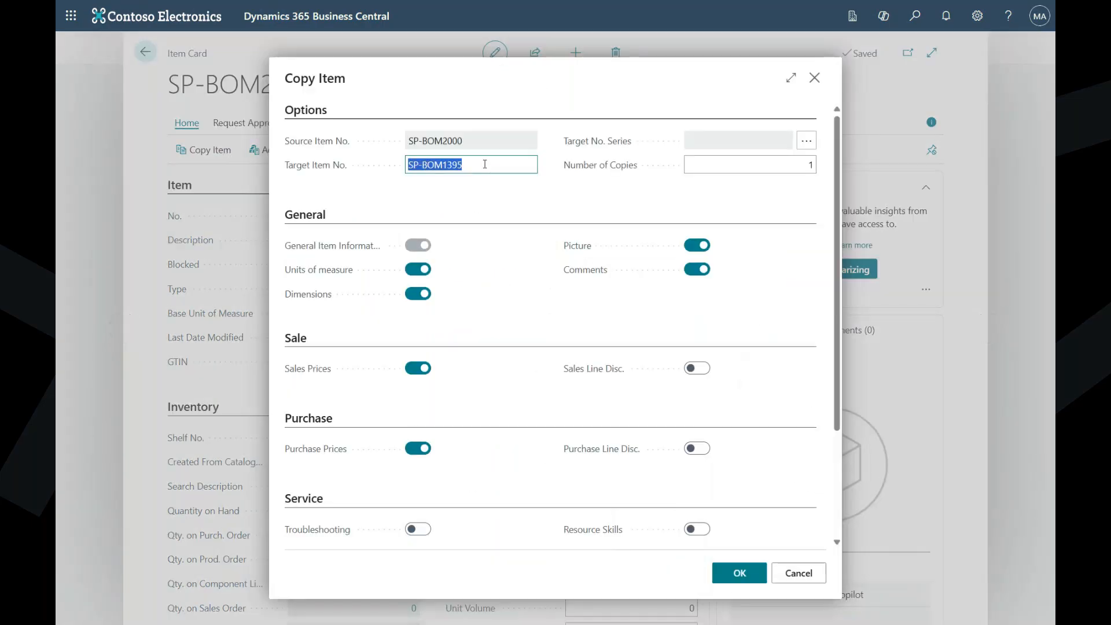
pyautogui.moveTo(442, 165); pyautogui.dragTo(558, 182)
pyautogui.write('2009')
pyautogui.click(555, 216)
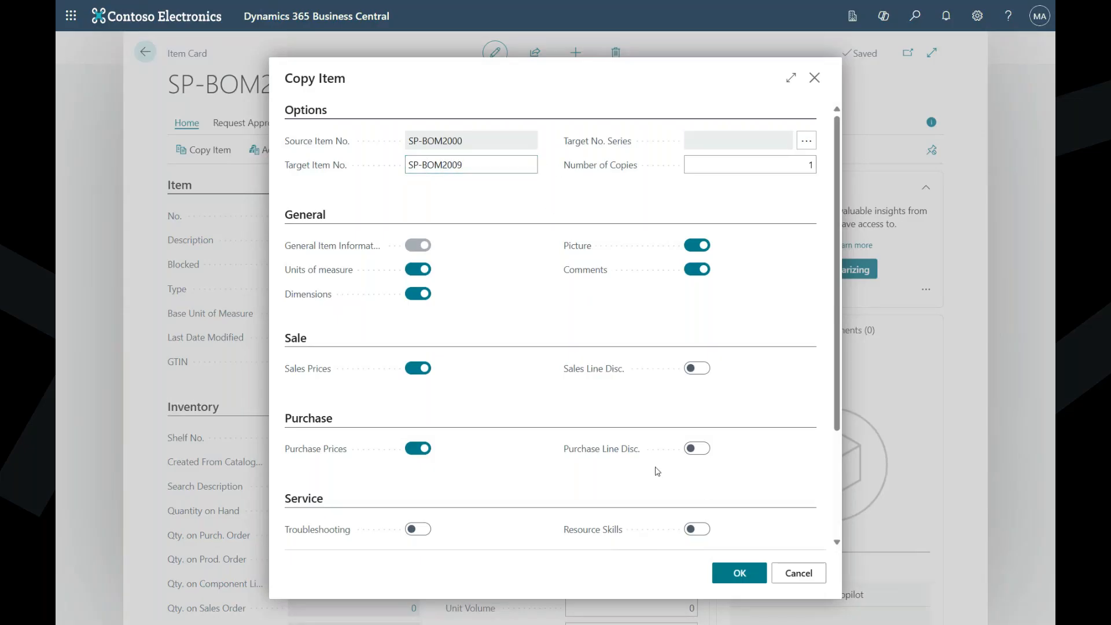
pyautogui.click(740, 573)
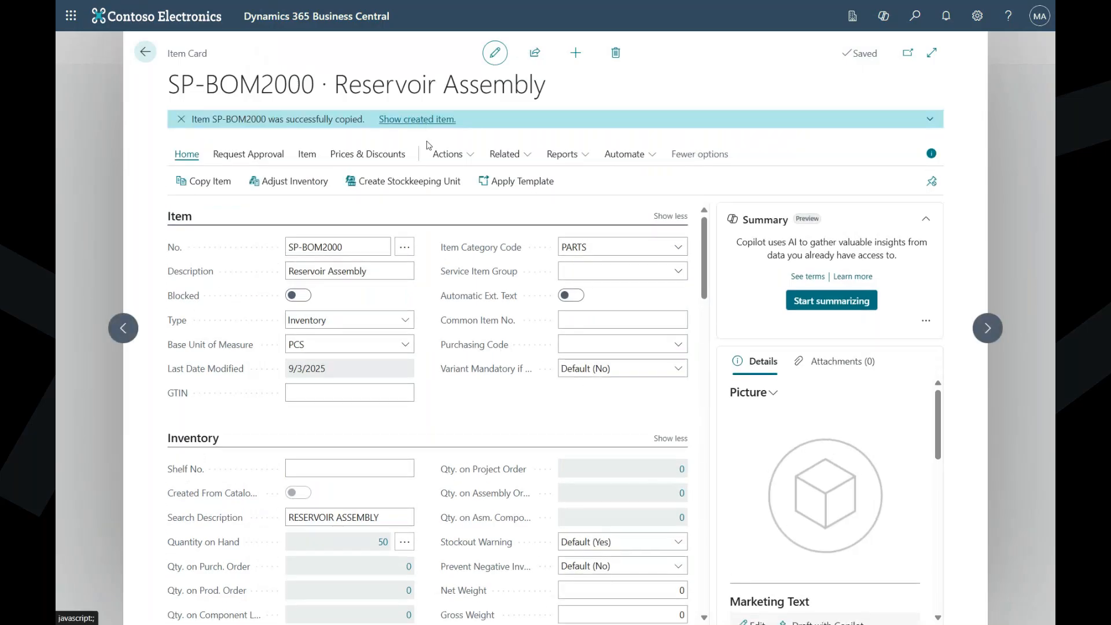
# - Show the newly created item SP-BOM2009, set its production BOM number to SP-BOM2005, and close its card
pyautogui.scroll(-15, 576, 356)
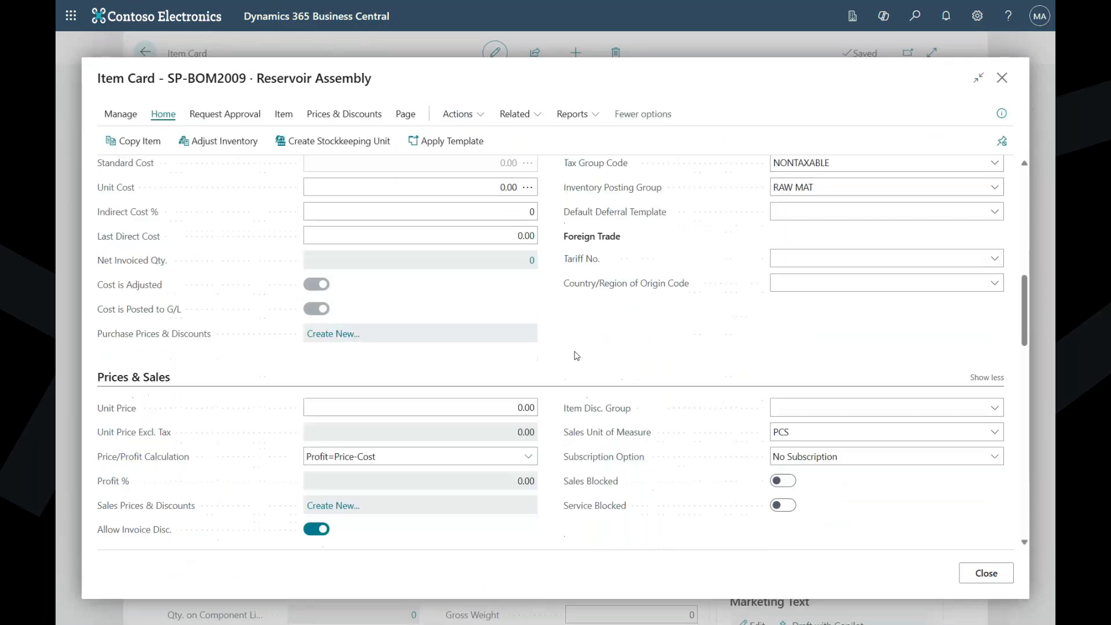
pyautogui.scroll(-7, 576, 355)
pyautogui.scroll(5, 614, 328)
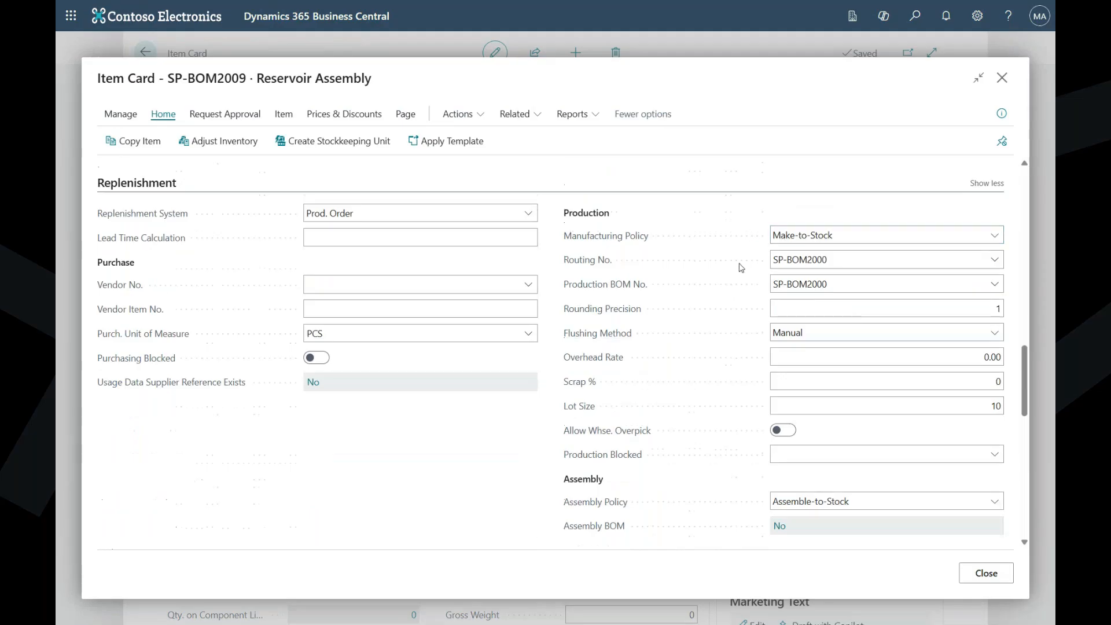
pyautogui.click(992, 284)
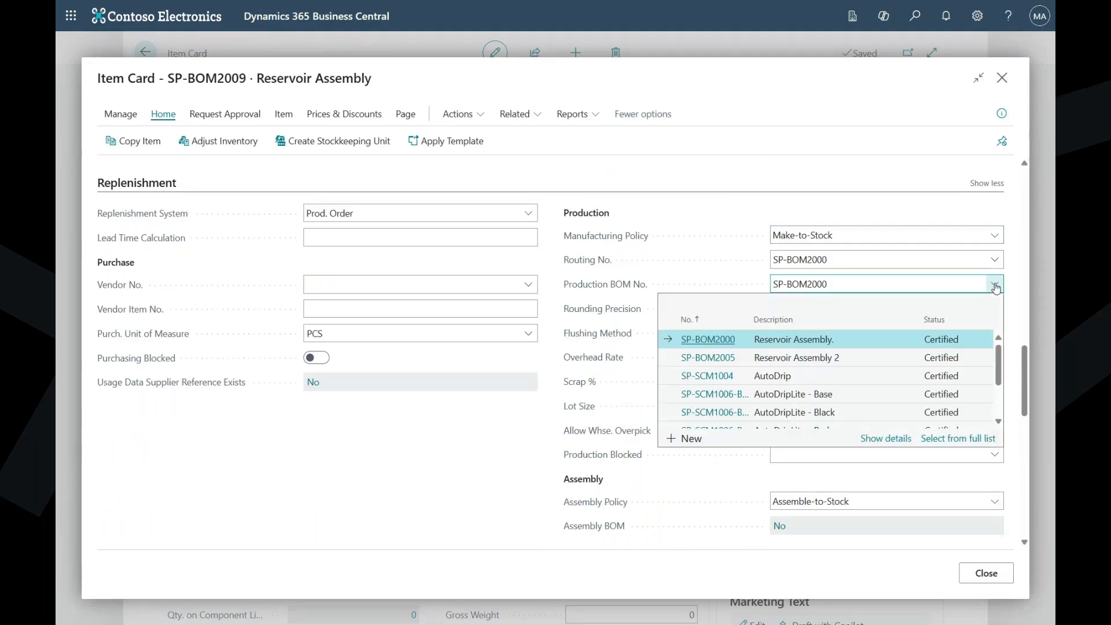
pyautogui.click(813, 359)
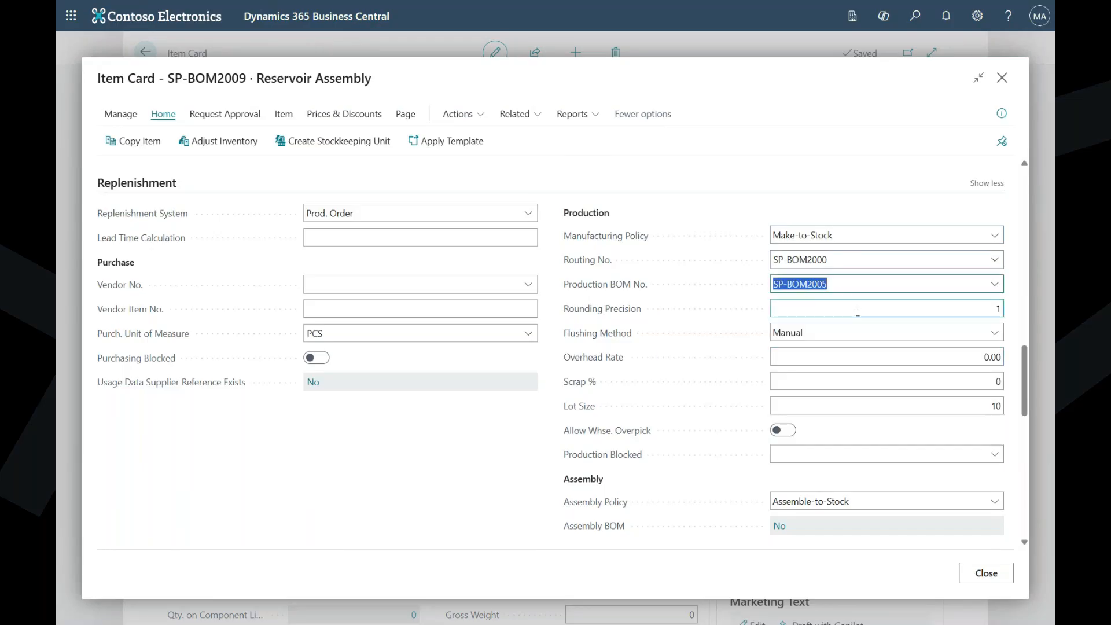
pyautogui.click(987, 573)
# - Leave the item pages and open the Reservoir Assembly production BOM, SP-BOM2000, from the production BOM list
pyautogui.click(146, 52)
pyautogui.click(195, 54)
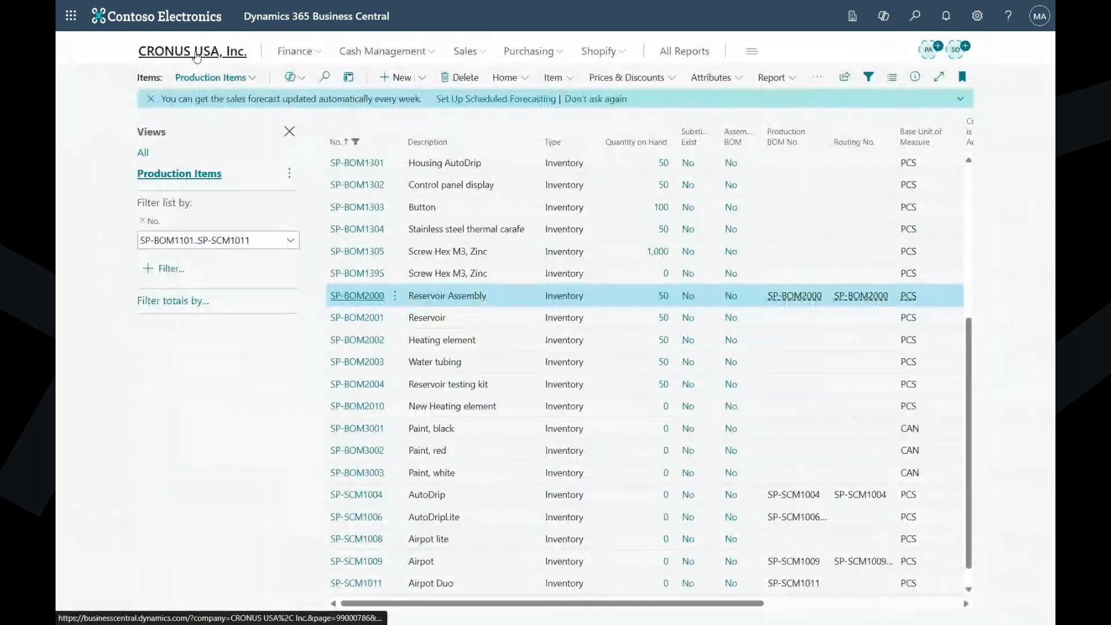
pyautogui.click(529, 83)
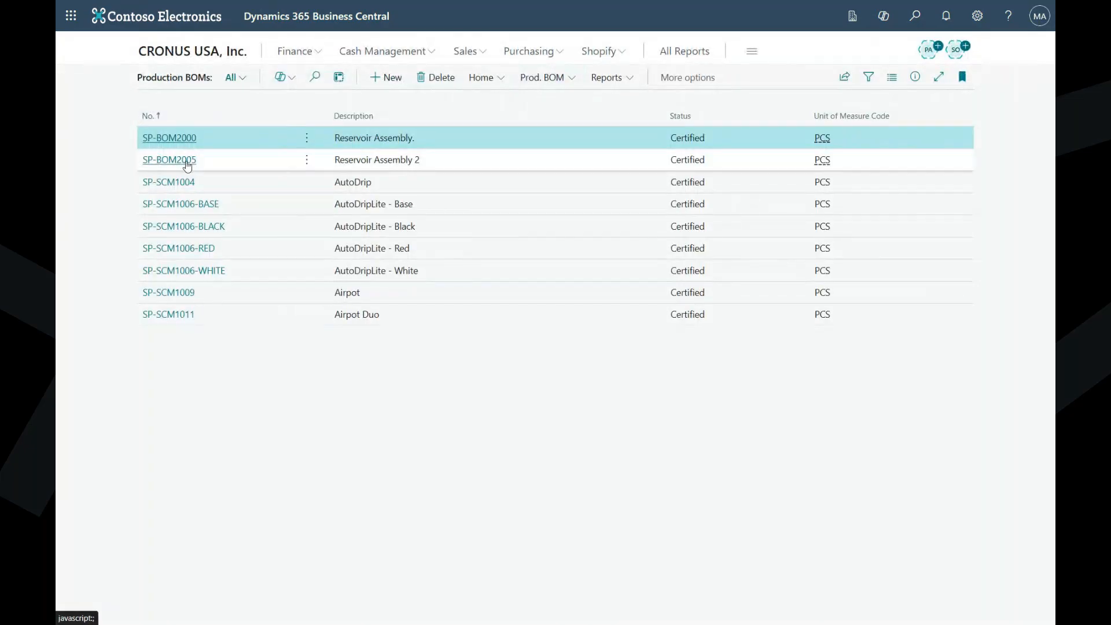
pyautogui.click(184, 162)
pyautogui.click(104, 53)
pyautogui.click(191, 139)
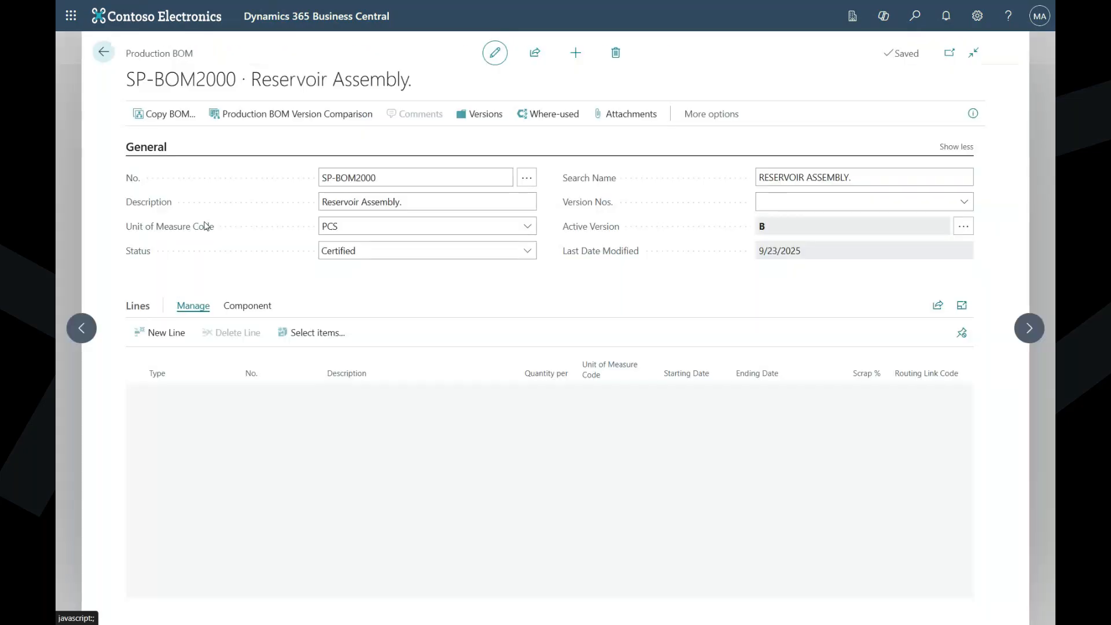
# - Show the where-used list for the Water tubing line, SP-BOM2003, of the Reservoir Assembly production BOM
pyautogui.click(134, 438)
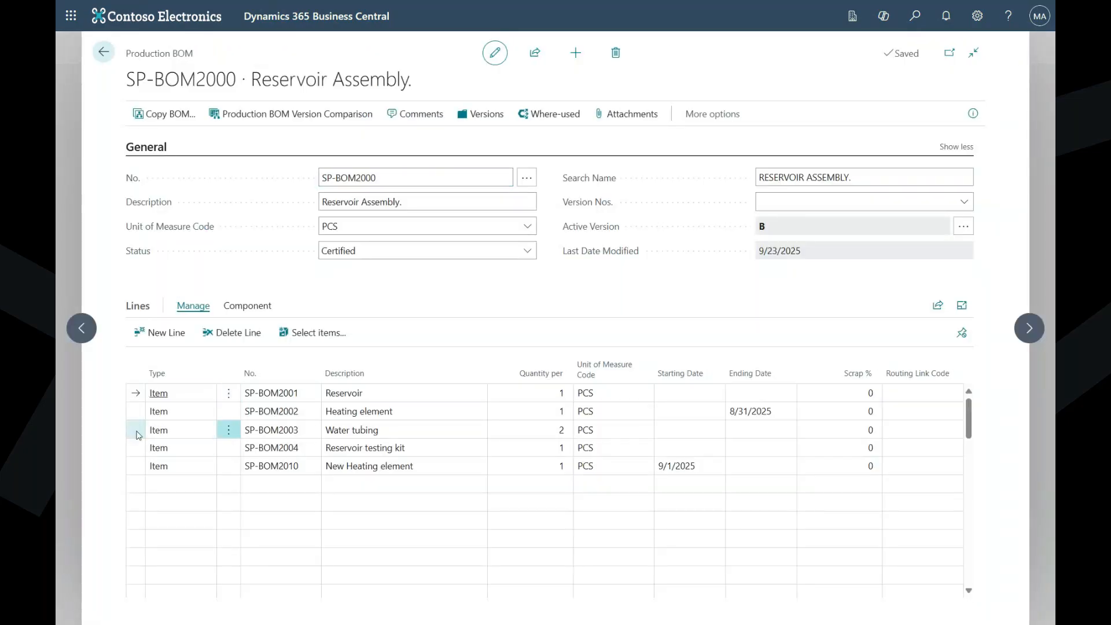
pyautogui.click(424, 437)
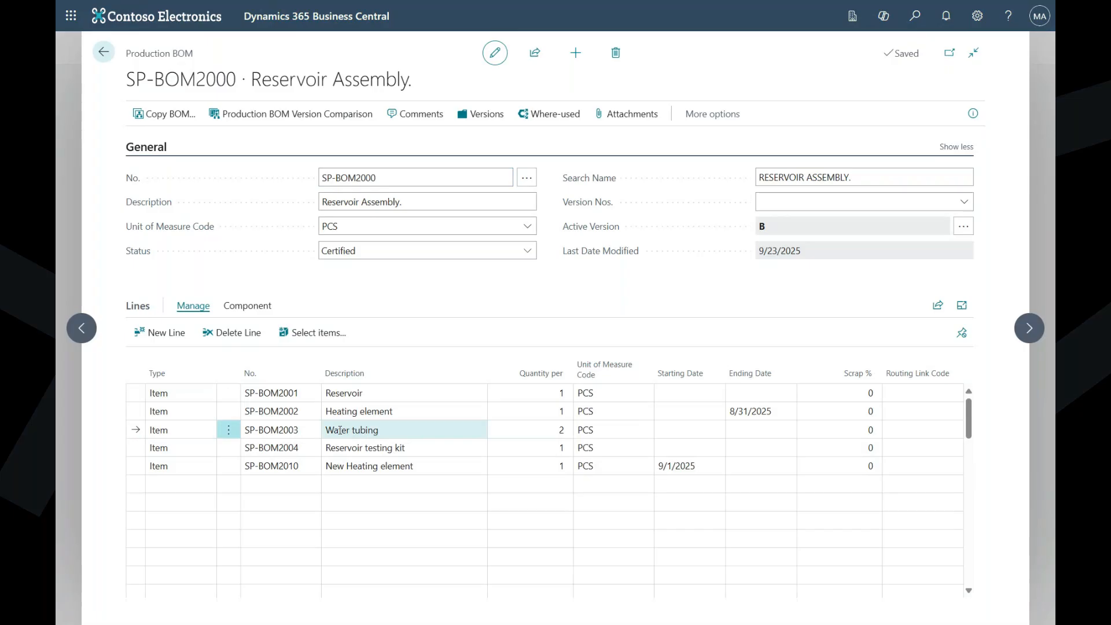
pyautogui.click(248, 306)
pyautogui.click(237, 335)
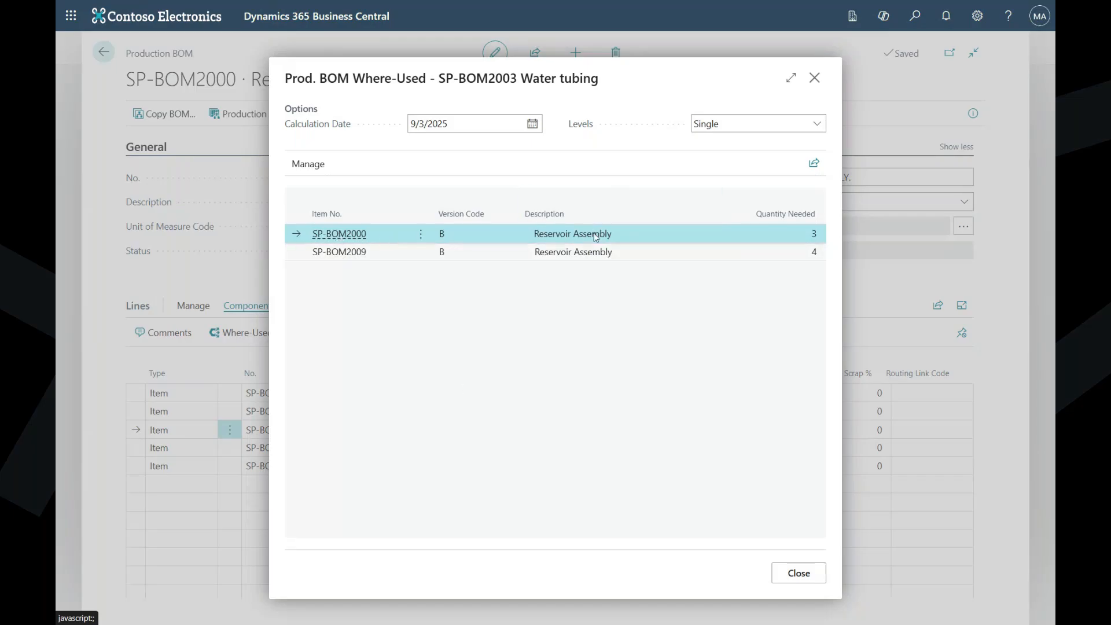
# - Mark the SP-BOM2009 and SP-BOM2000 lines in the where-used list, and set its levels to Multi
pyautogui.click(542, 252)
pyautogui.click(566, 237)
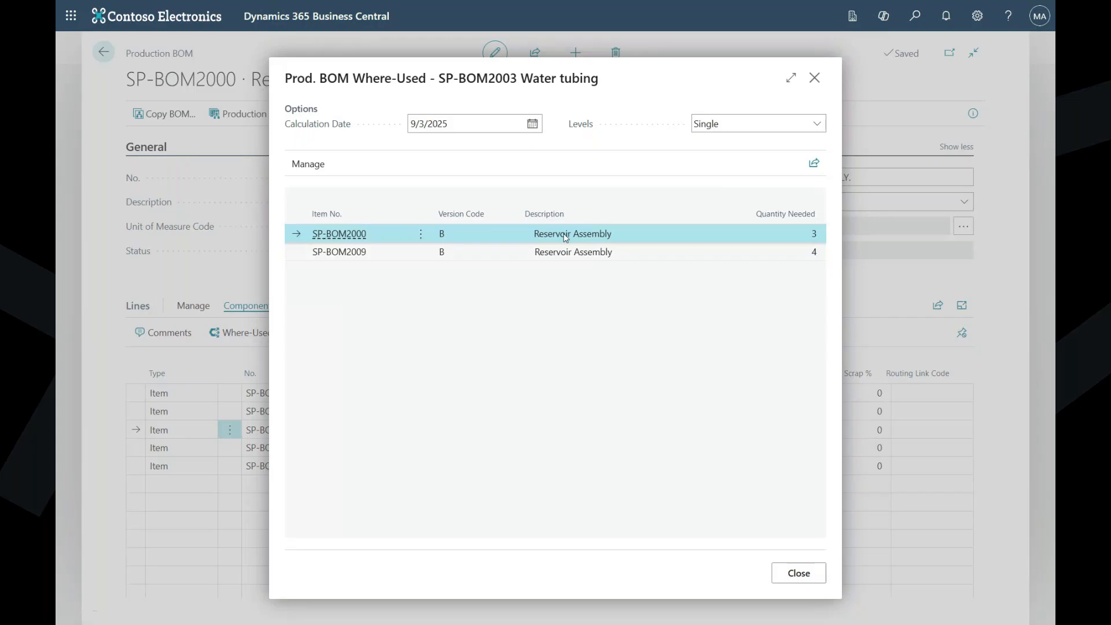
pyautogui.click(744, 124)
pyautogui.click(733, 157)
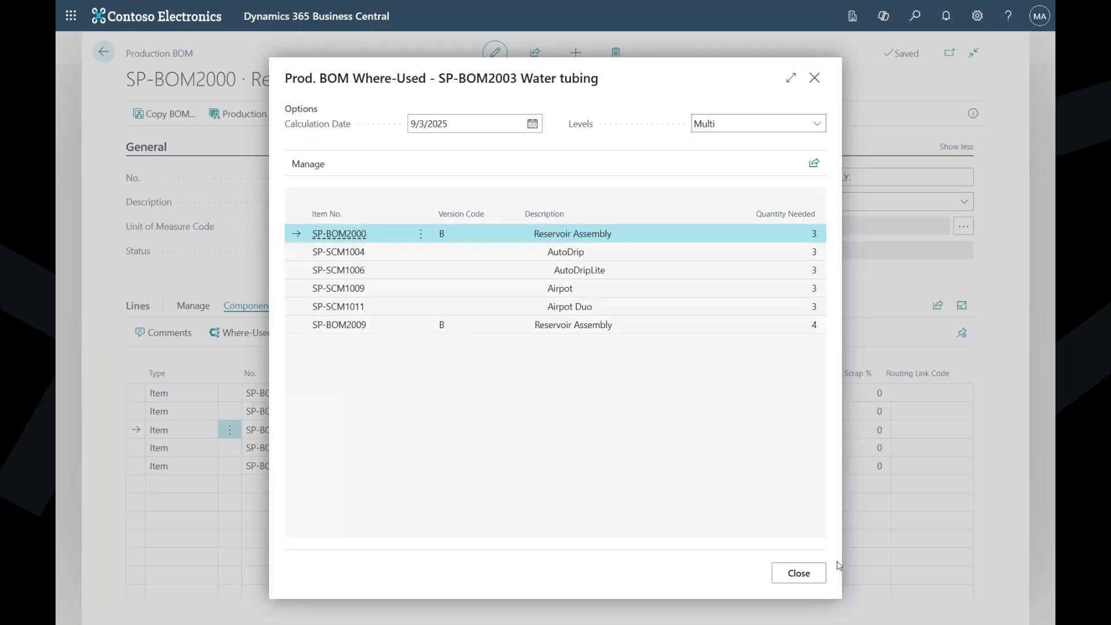
# - Close the multi-level where-used list for Water tubing and return from SP-BOM2000 to the production BOM list
pyautogui.click(816, 574)
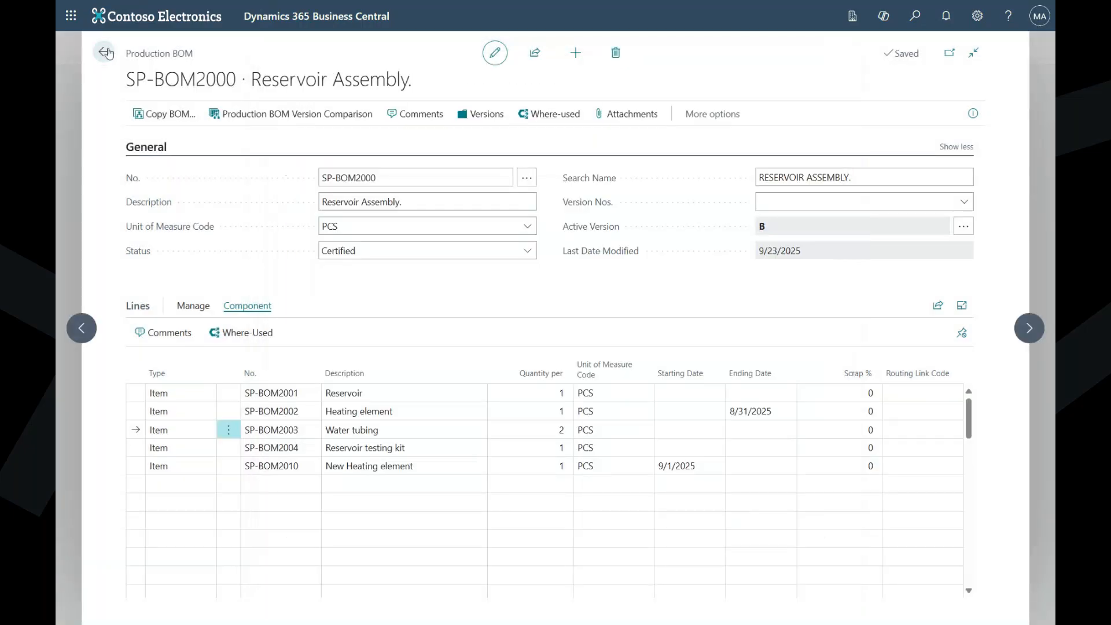
pyautogui.click(106, 53)
pyautogui.hotkey('alt', 'Tab')
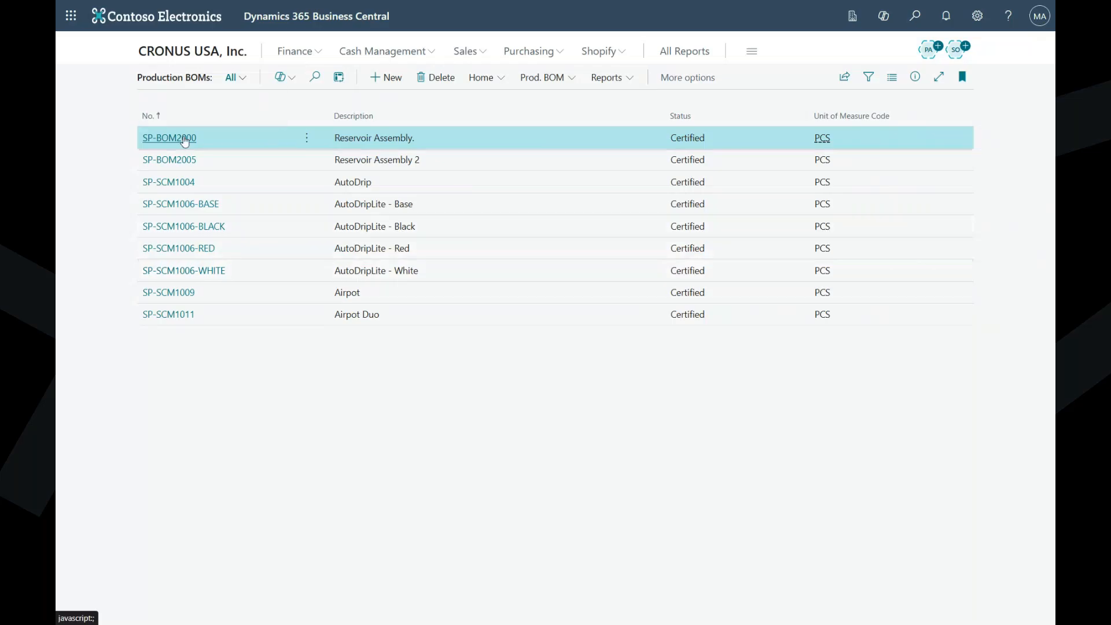
# - Open the Reservoir Assembly production BOM, SP-BOM2000, examine the starting and ending dates of its heating element lines, and return to the list
pyautogui.click(184, 137)
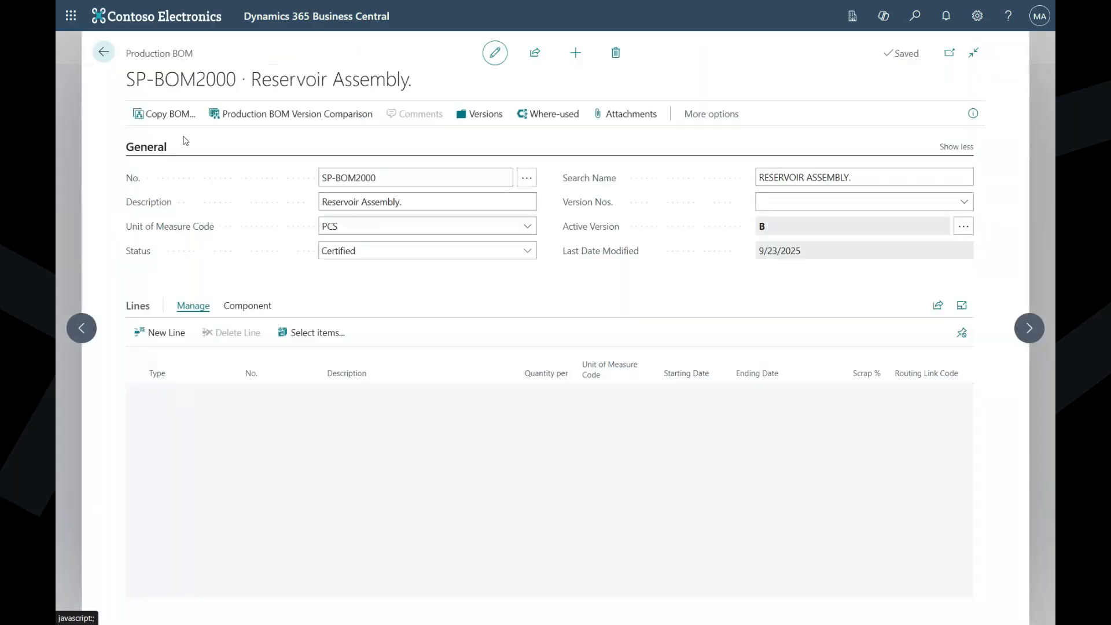
pyautogui.click(563, 285)
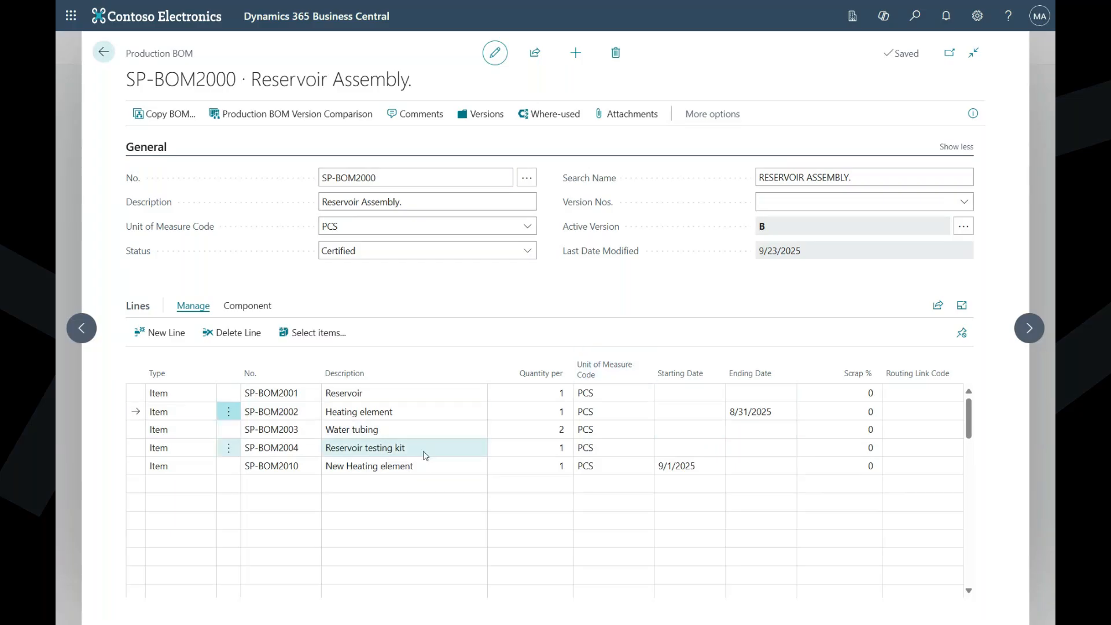
pyautogui.click(103, 52)
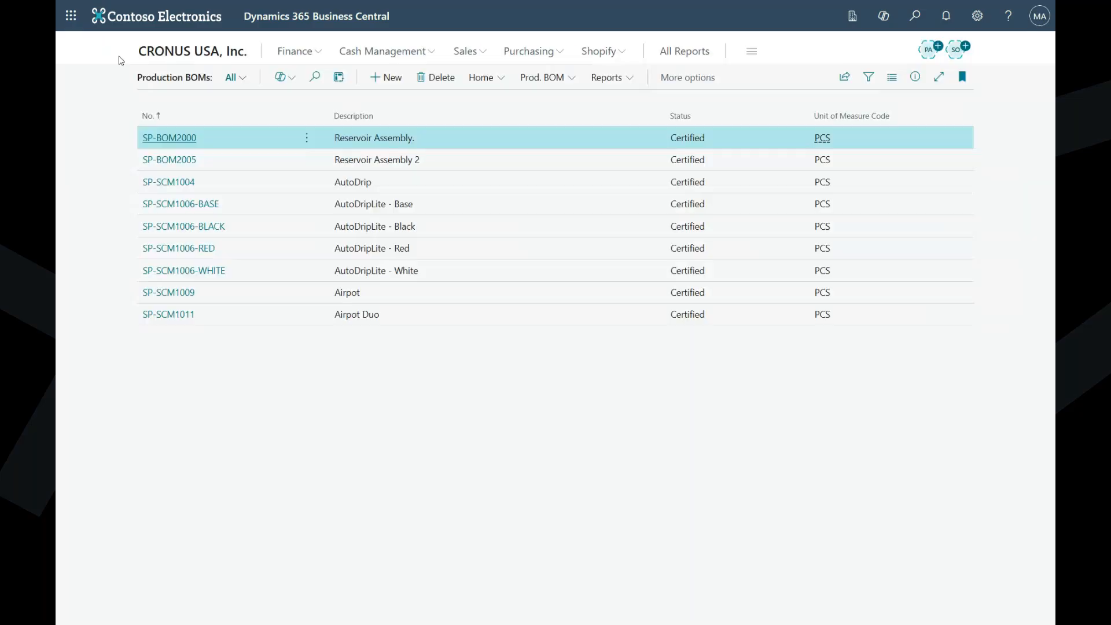
# - Run Delete Expired Components on the production BOMs with Delete Before set to 8/31/2025 and no BOM number filter
pyautogui.click(510, 77)
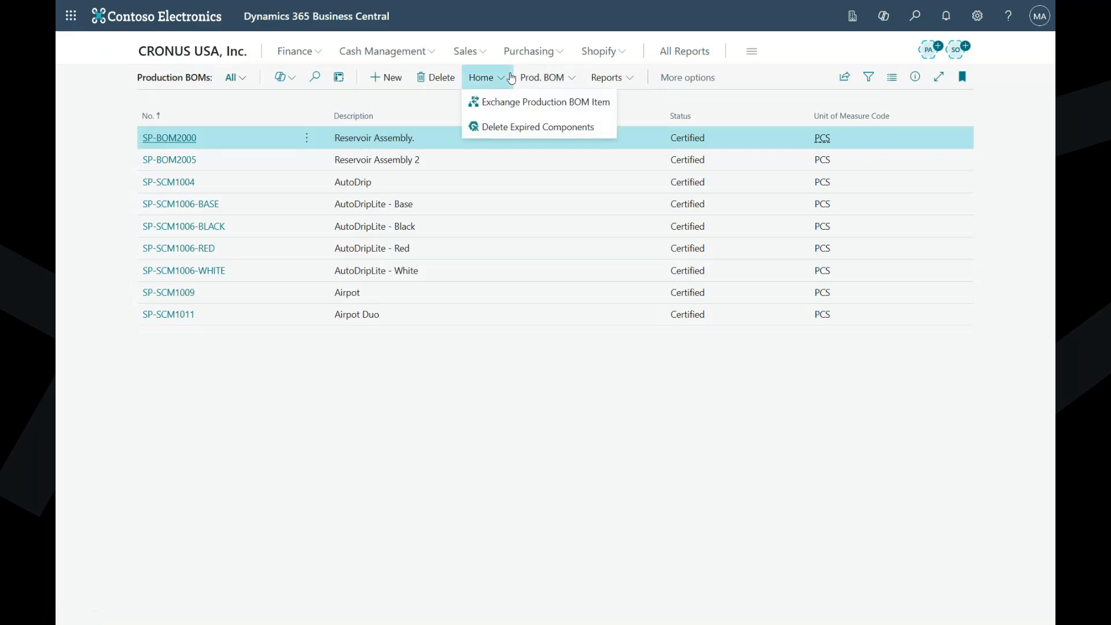
pyautogui.click(526, 132)
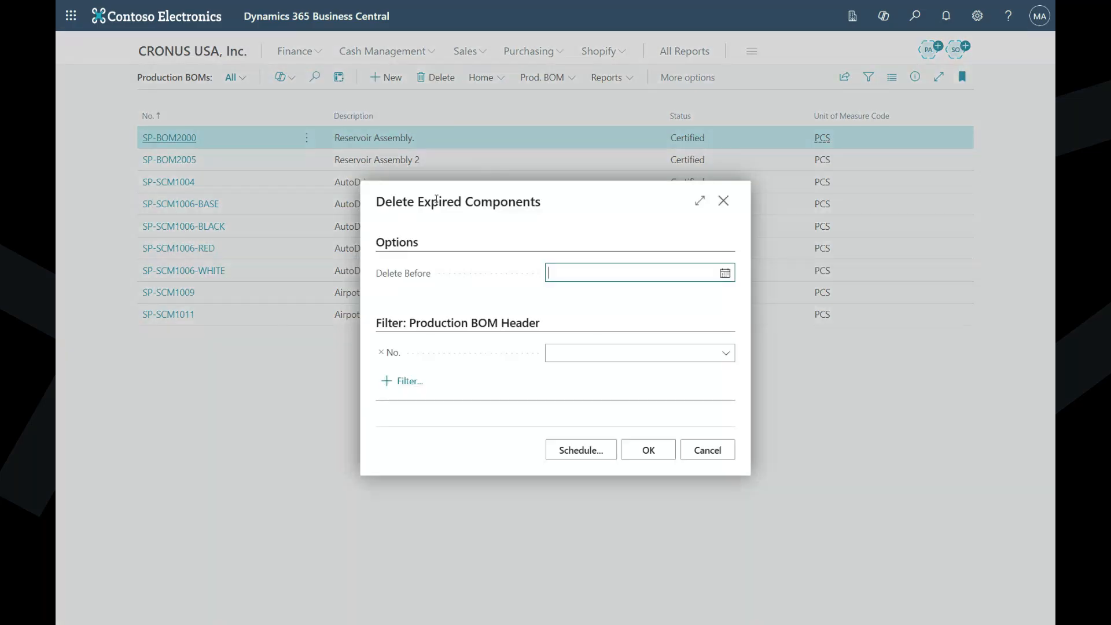
pyautogui.click(725, 273)
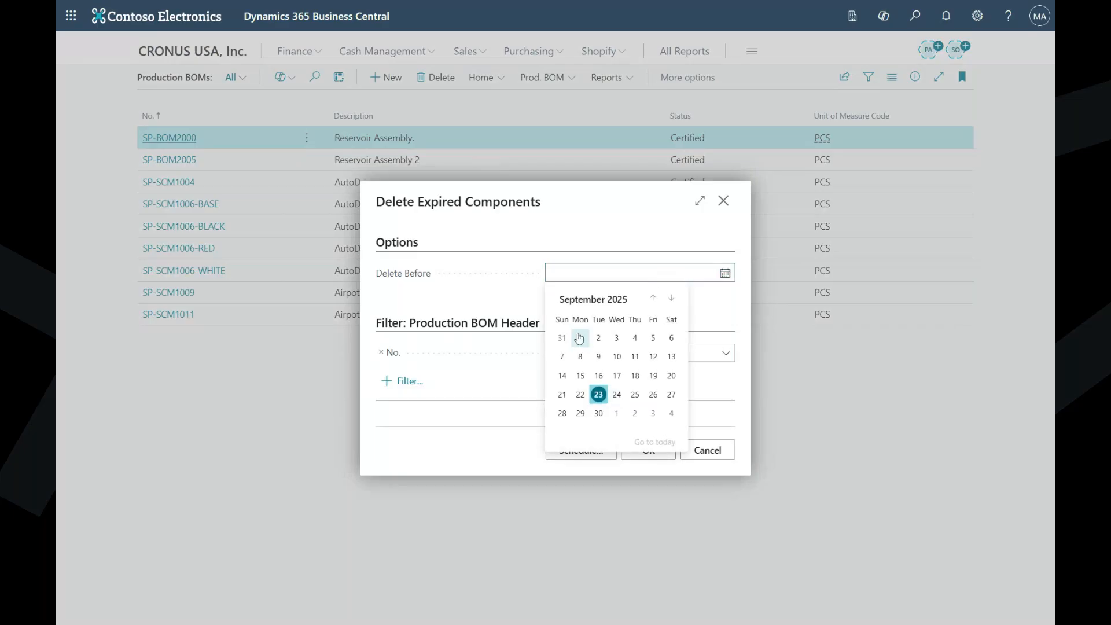
pyautogui.click(562, 339)
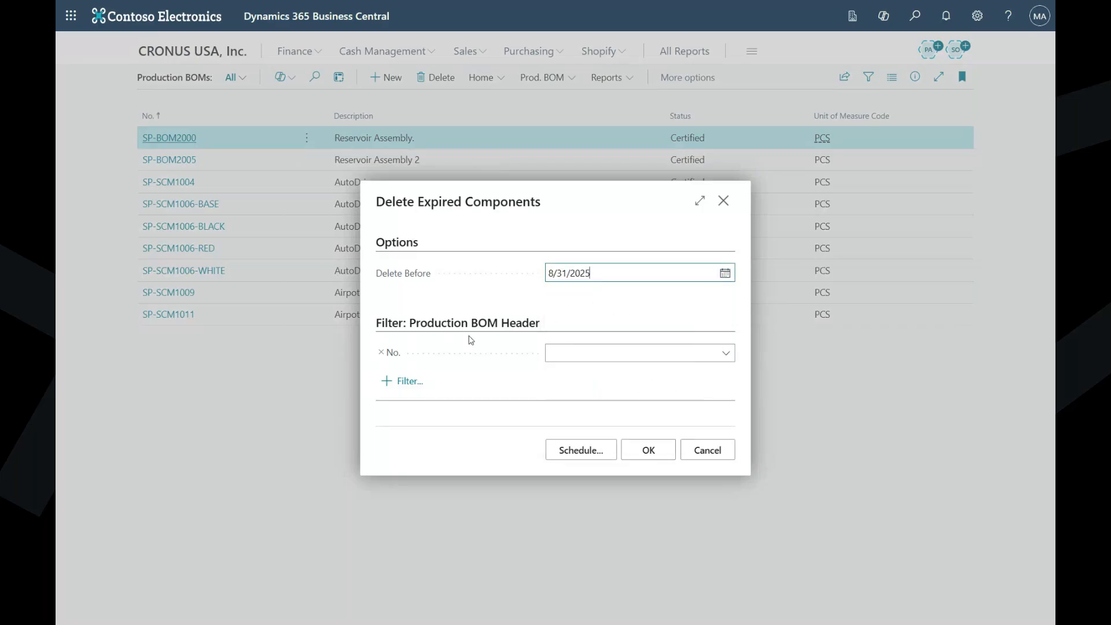
pyautogui.click(649, 450)
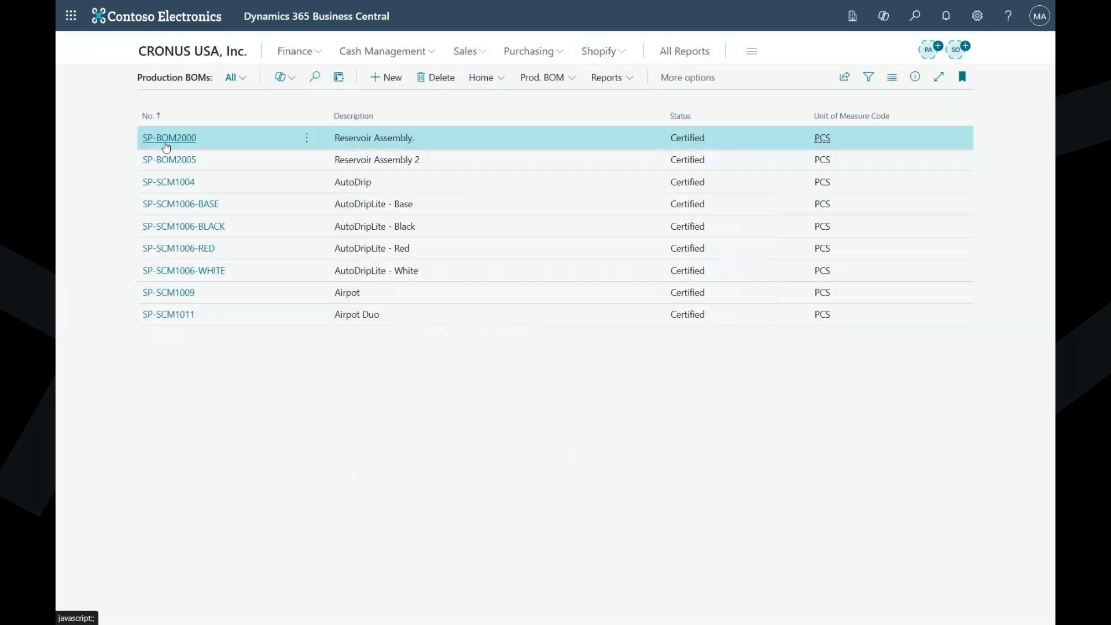
# - Reopen SP-BOM2000 and check its lines for the Heating element component, SP-BOM2002, after the expired-component cleanup
pyautogui.click(167, 141)
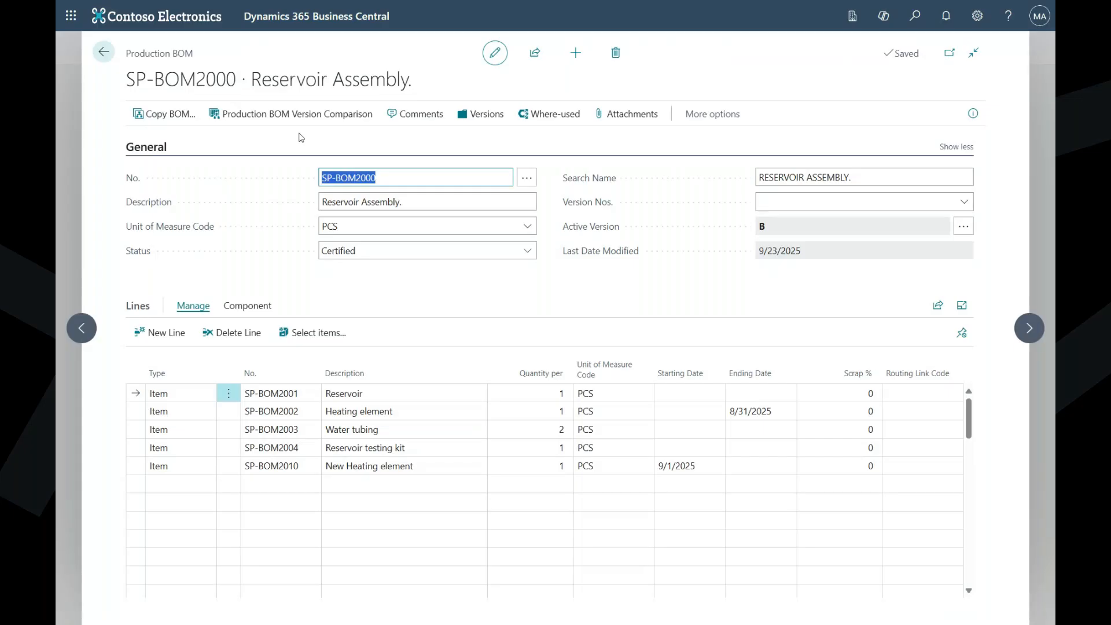
pyautogui.click(300, 134)
pyautogui.click(155, 412)
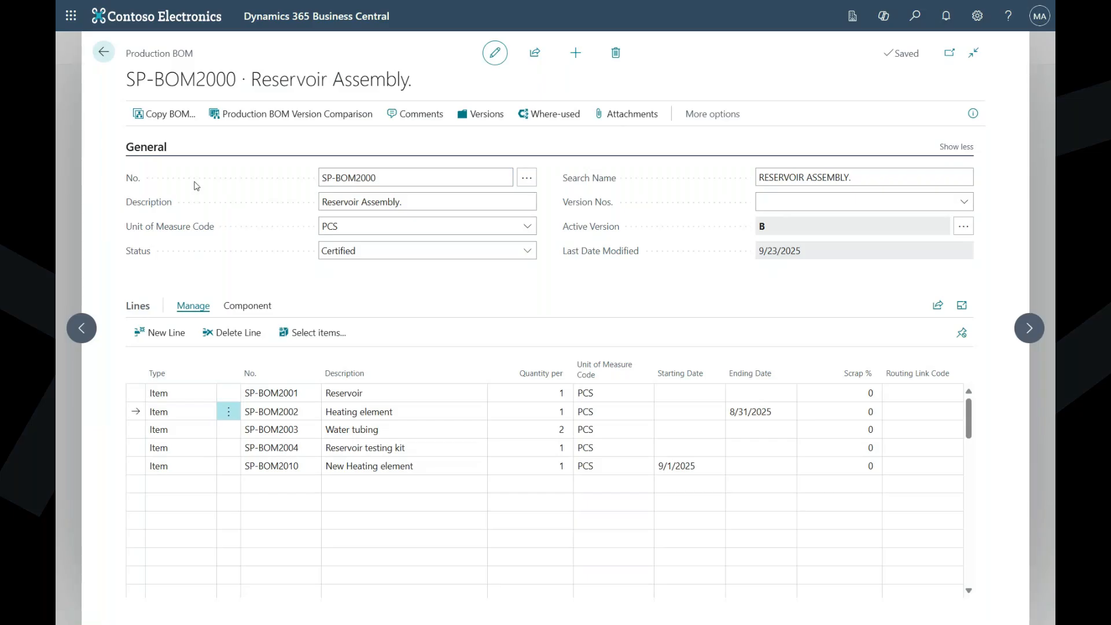
pyautogui.hotkey('alt', 'Tab')
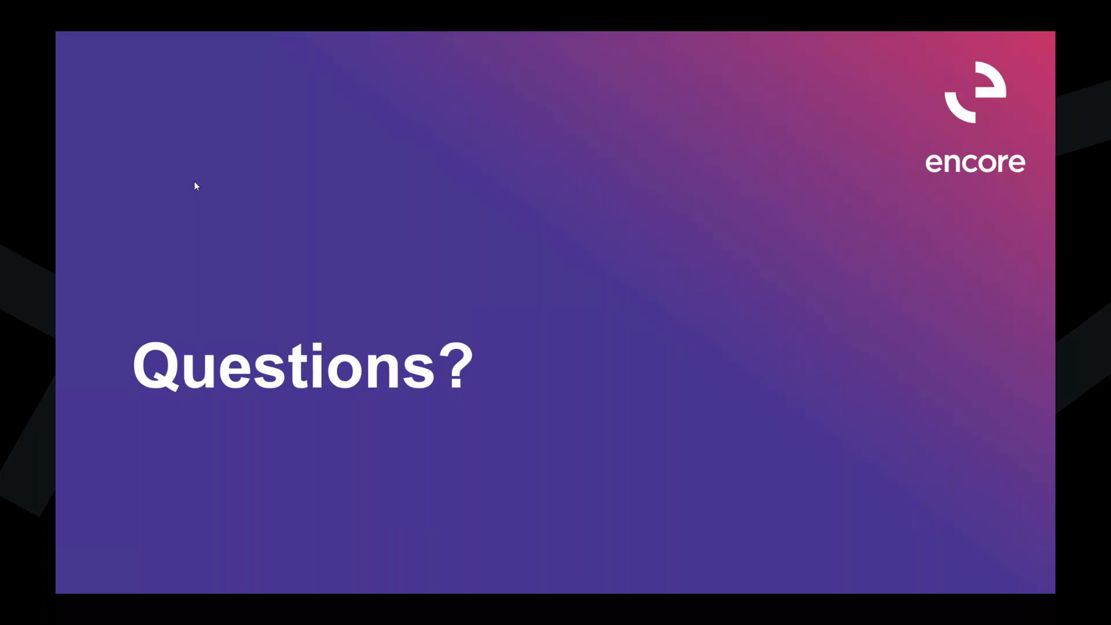
pyautogui.press('Right')
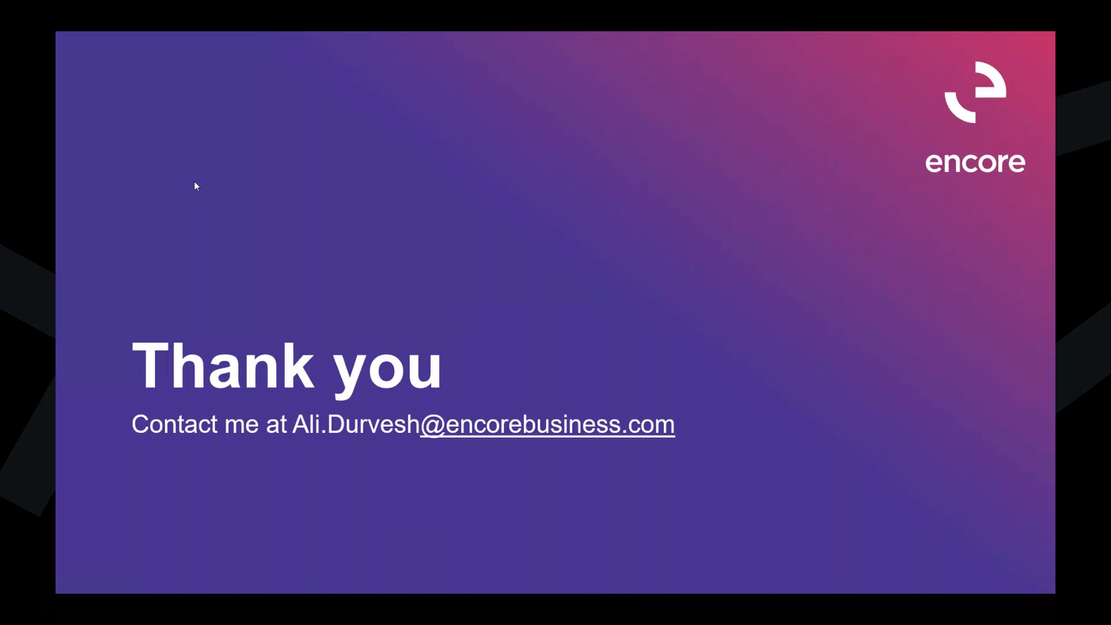